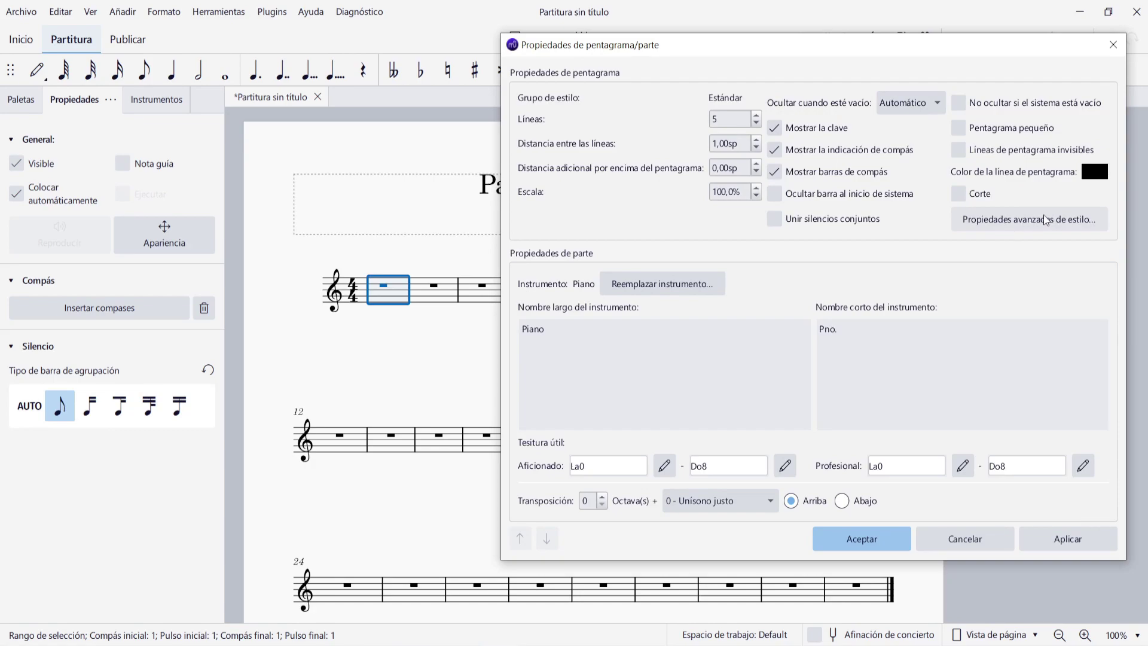
- Try the 4 formas (Walker) and Forma 7 (Funk) notehead schemes in the Piano staff's advanced style properties
click(1039, 218)
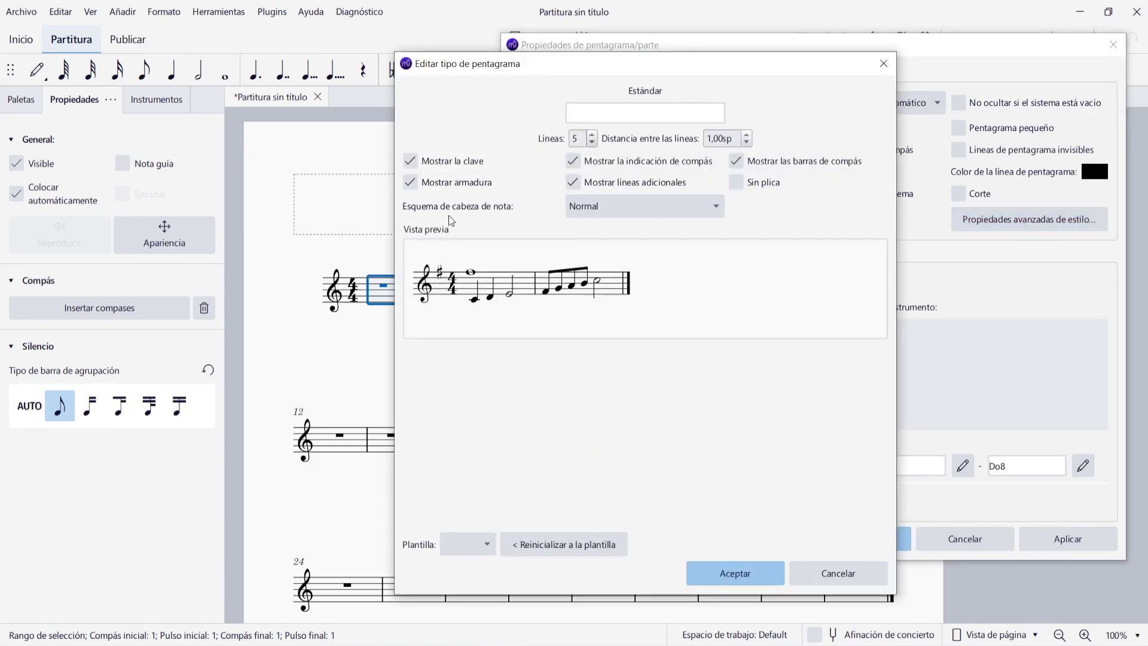
click(590, 210)
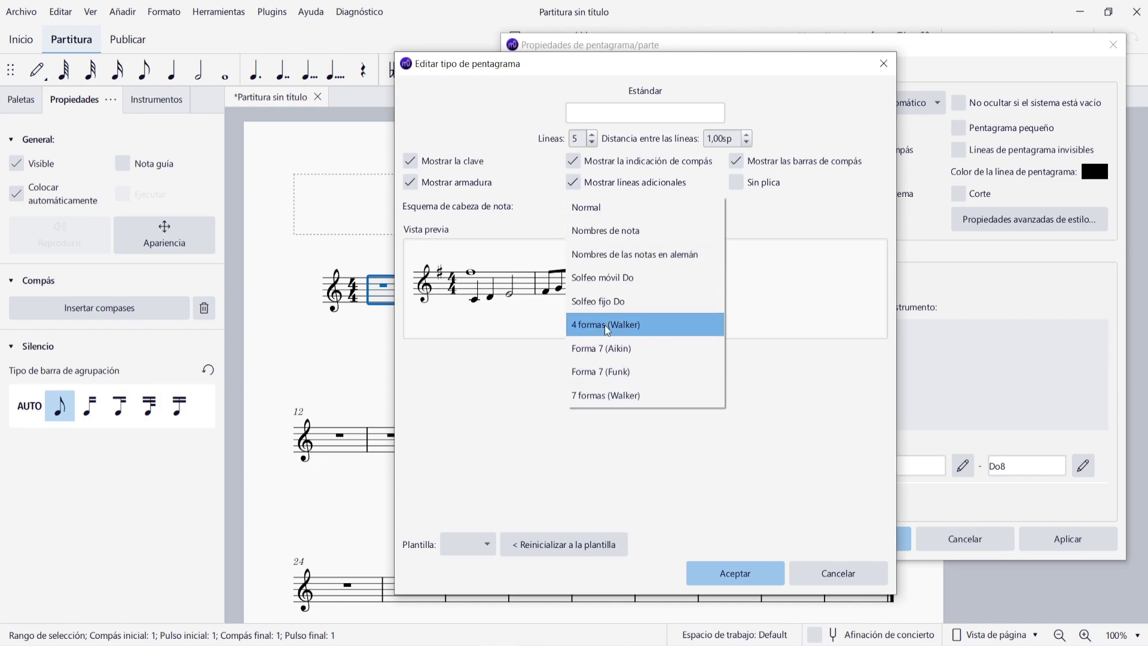
click(640, 327)
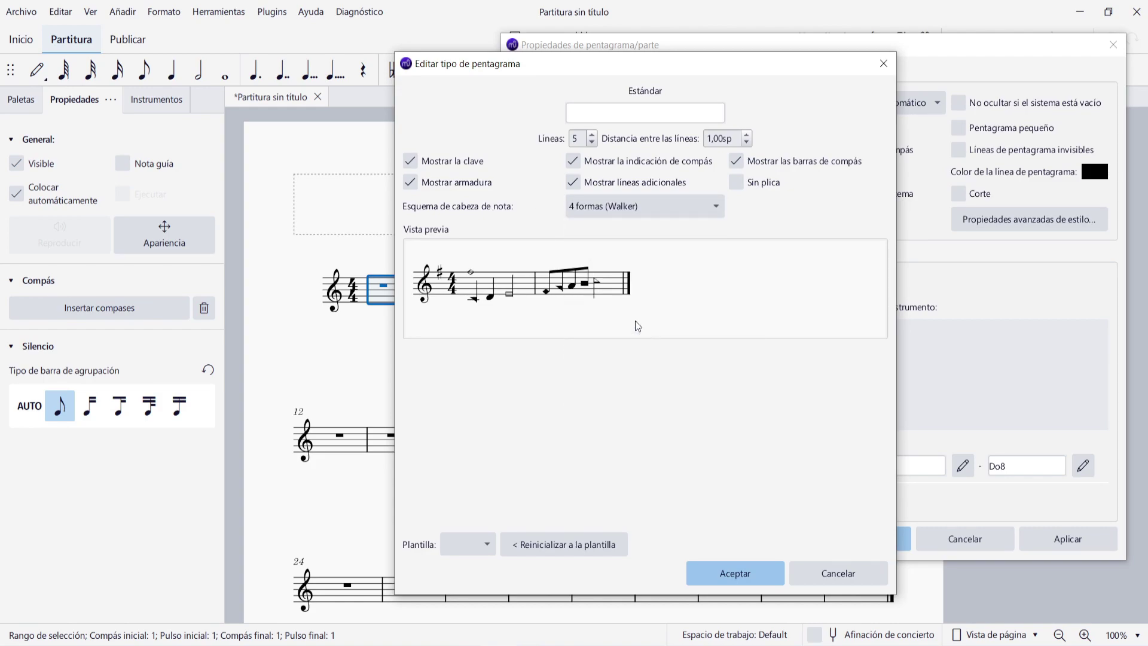
click(627, 213)
click(637, 251)
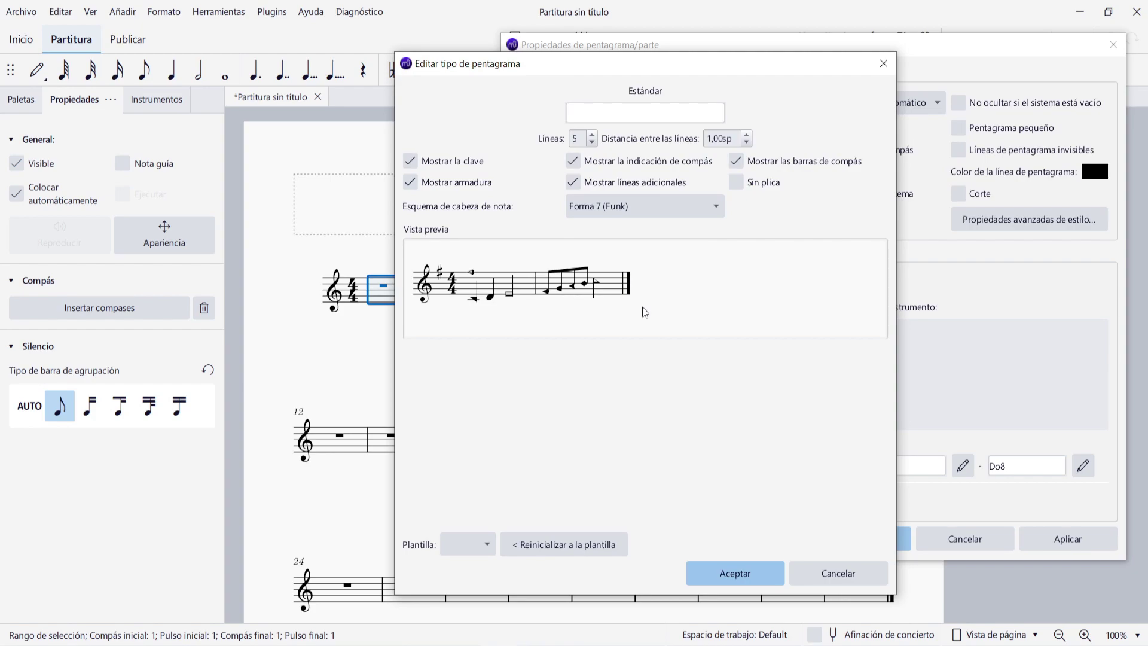
- Toggle the staff type's clef, key signature and time signature display off and on, and cancel the staff type changes
click(438, 161)
click(444, 162)
click(458, 183)
click(458, 183)
click(641, 161)
click(653, 161)
click(839, 575)
- Set the staff line colour to bright green (#00ff00), apply it and accept the staff properties
click(1093, 174)
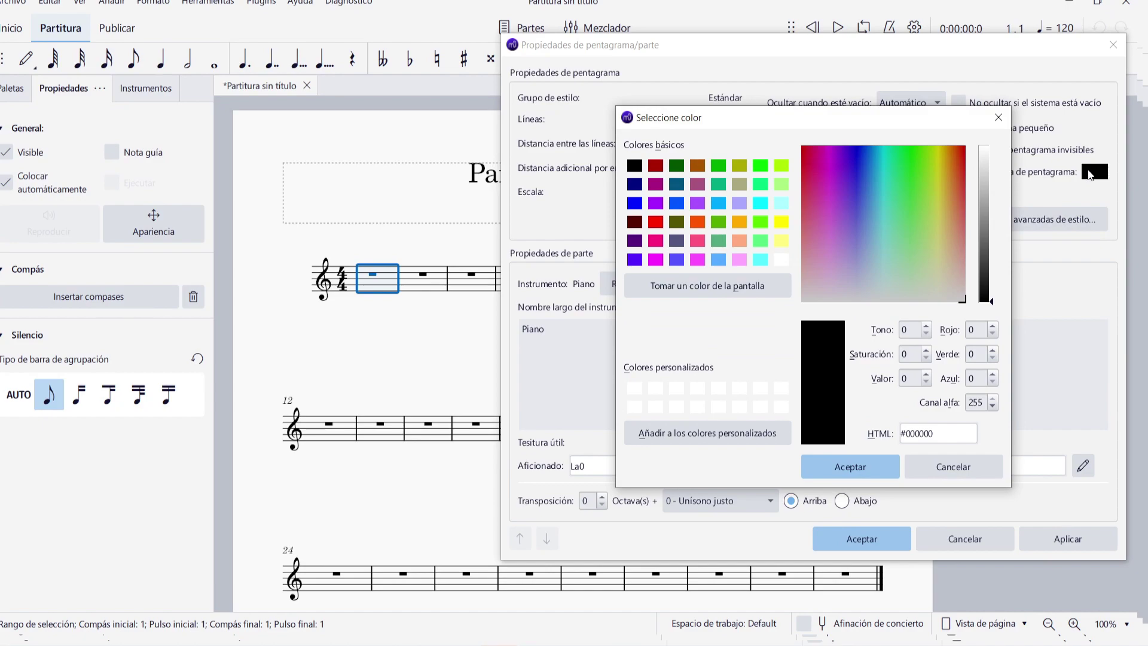
click(760, 165)
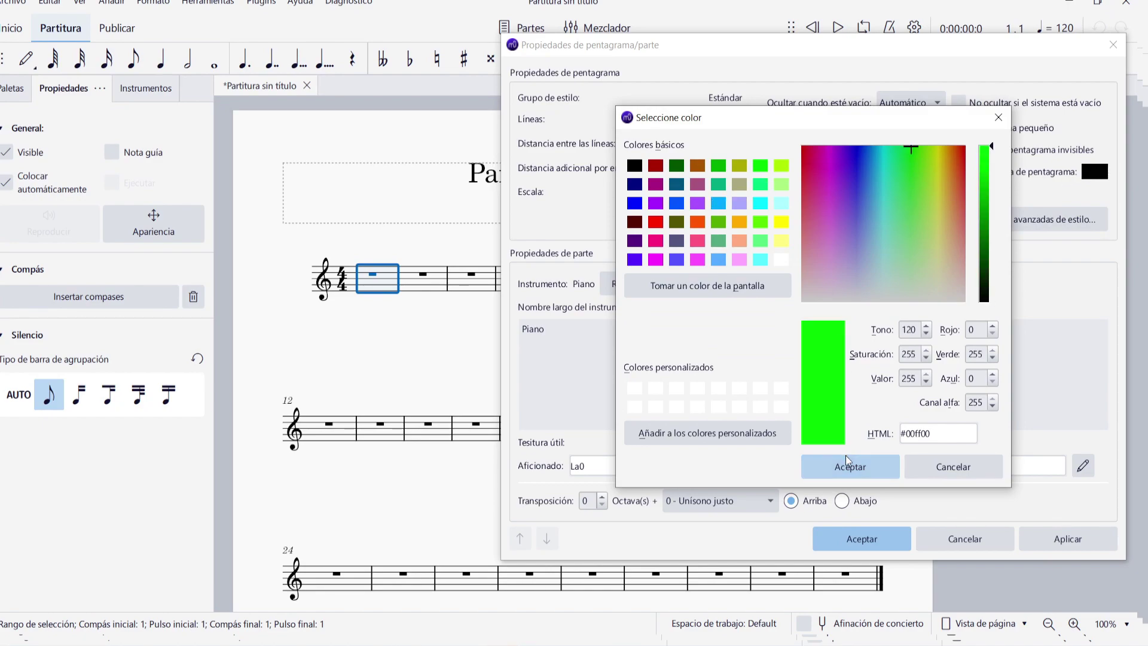
click(851, 466)
click(1039, 543)
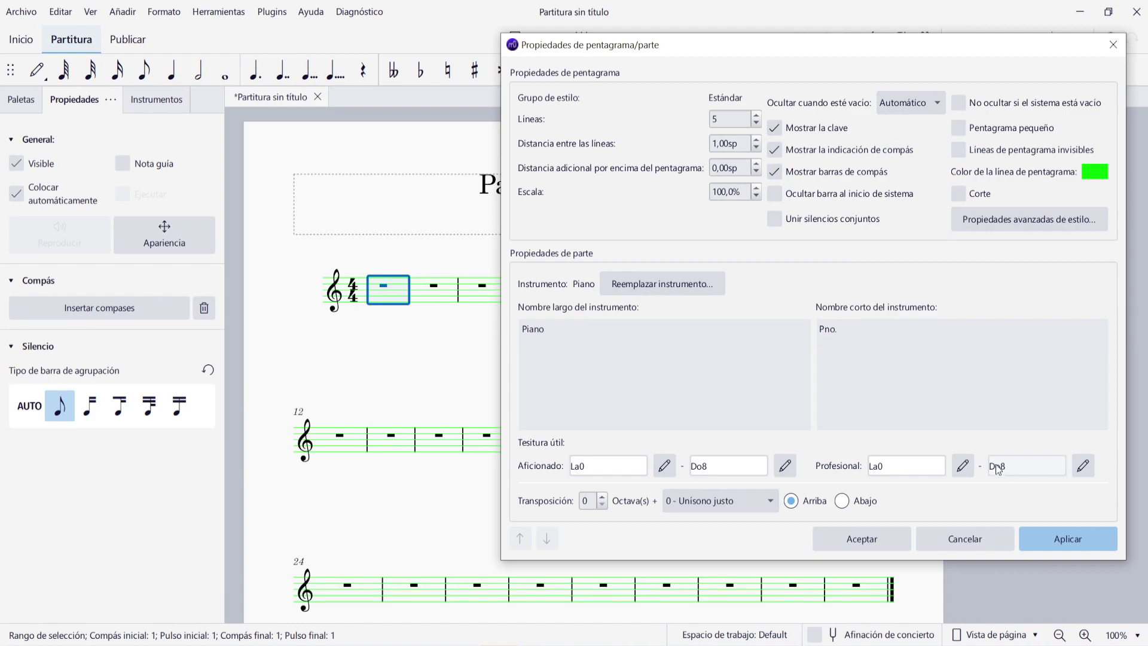
click(846, 541)
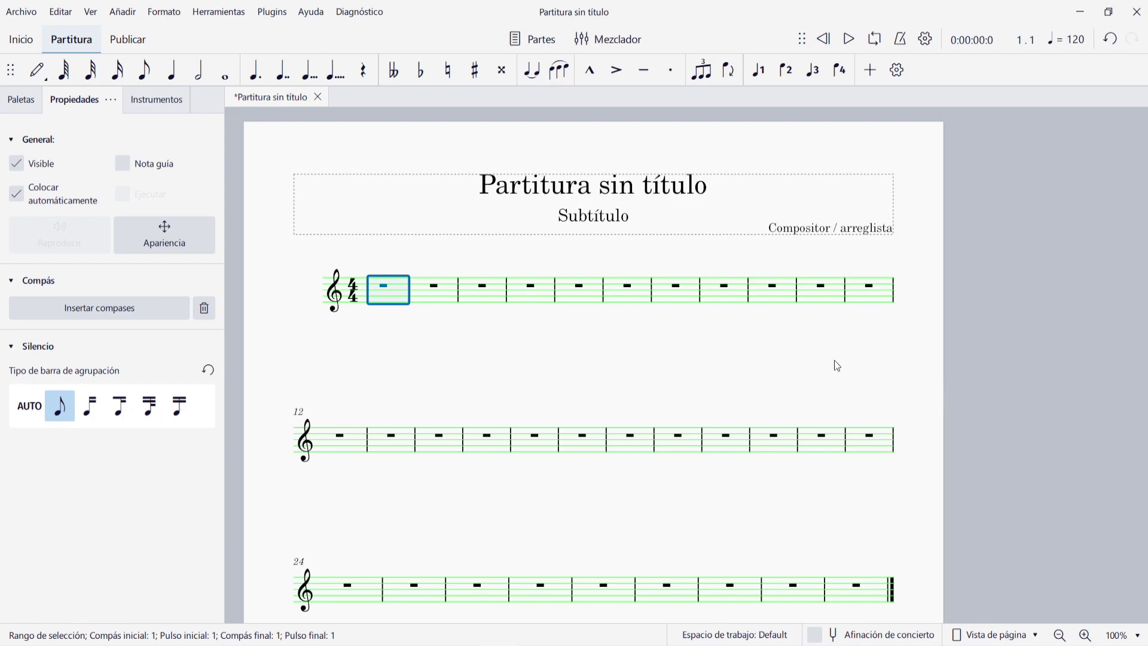
- Close the untitled score and create a new score from the SATB template in the Choral category
click(317, 97)
click(612, 426)
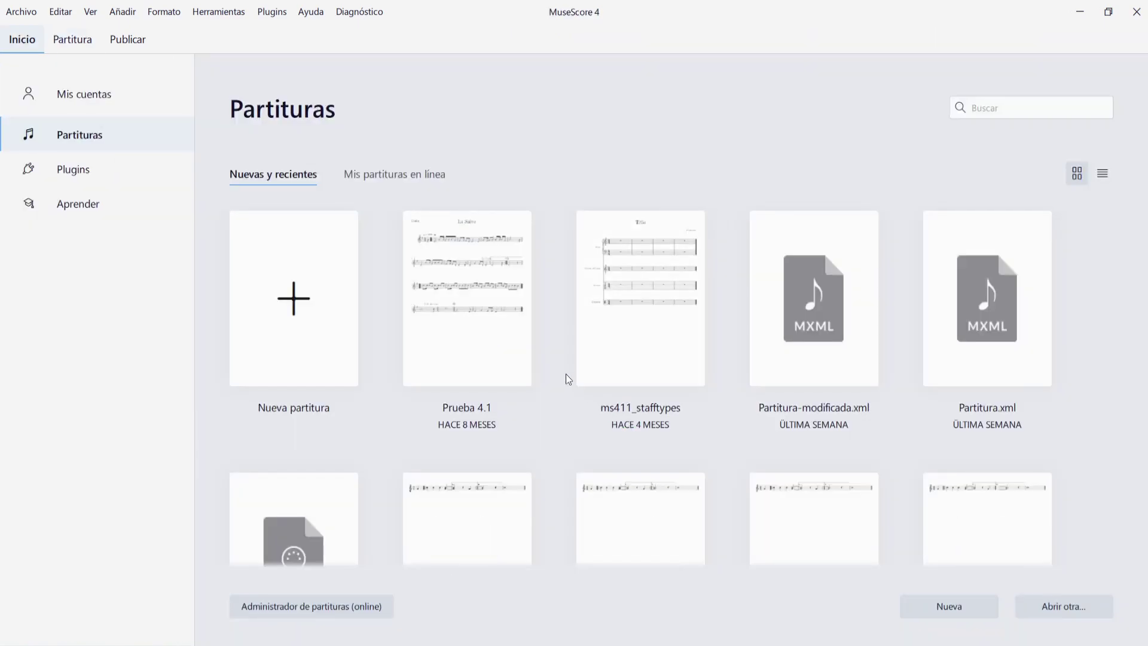
click(282, 270)
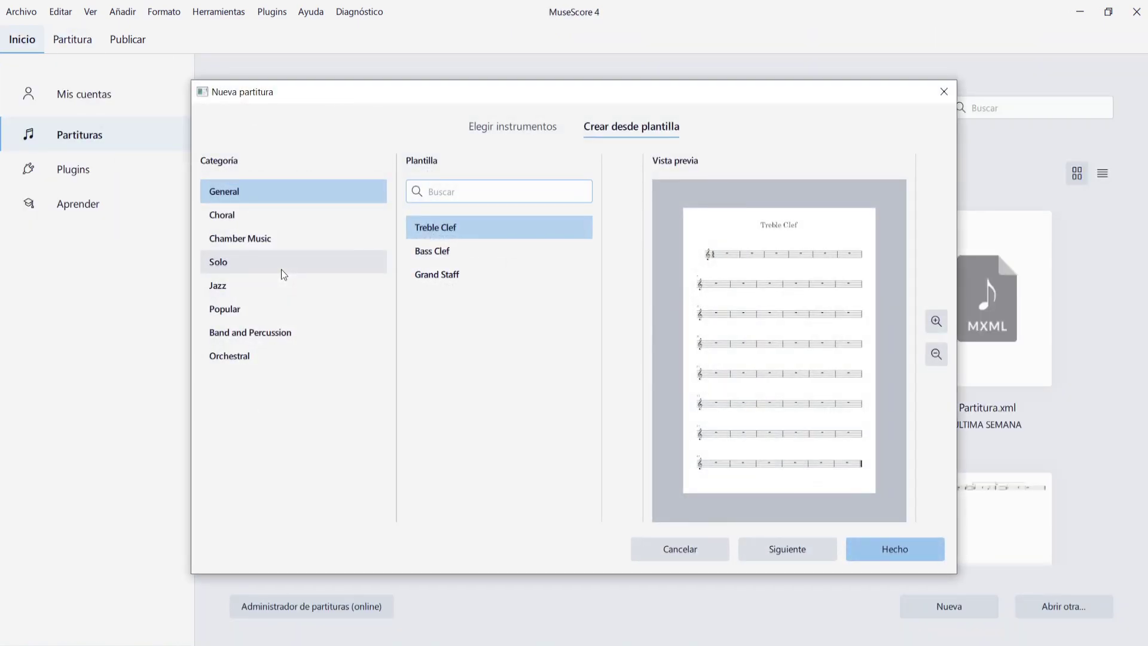
click(284, 217)
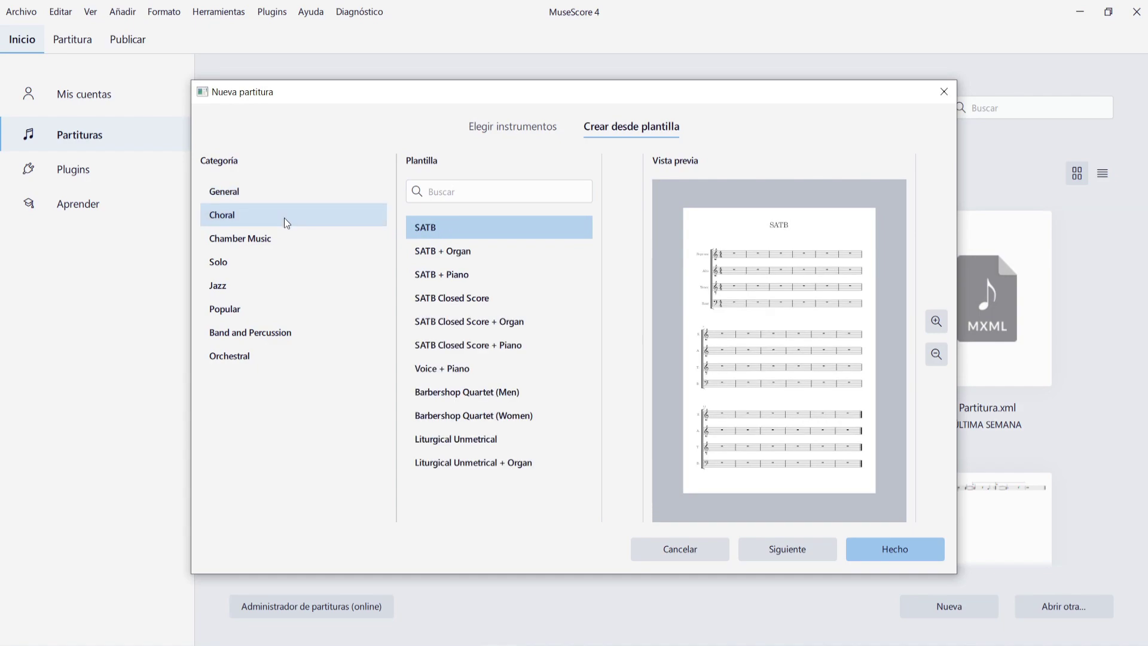
click(890, 556)
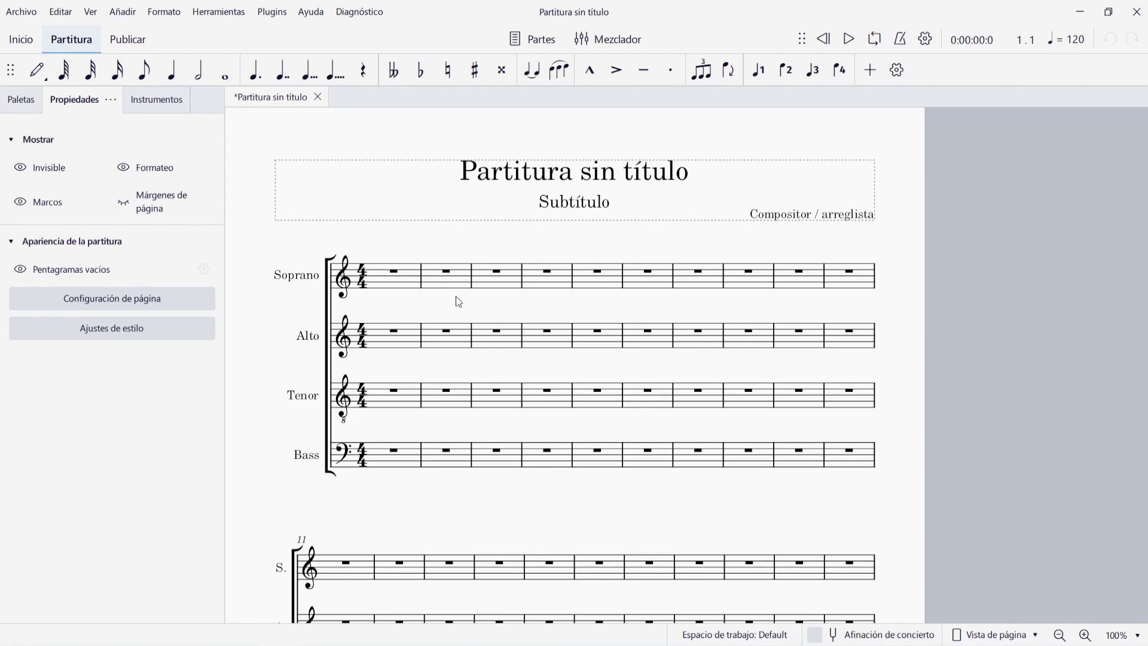
- Change the Soprano time signature's appearance to the plain circle symbol from the other mensural signs
right_click(365, 277)
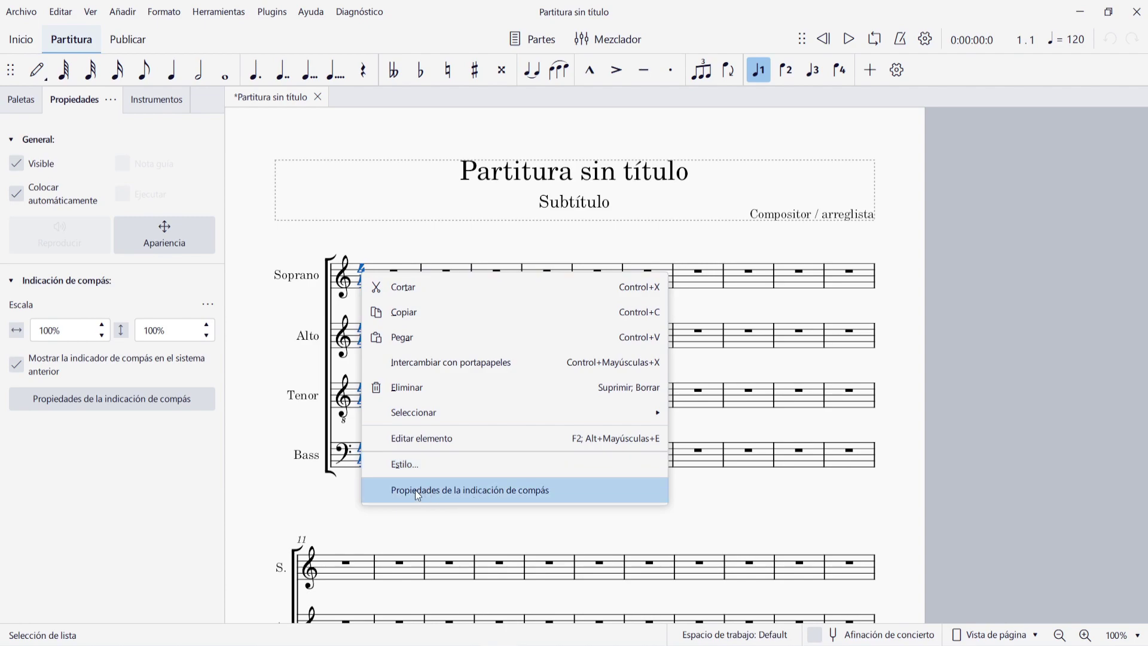
click(508, 490)
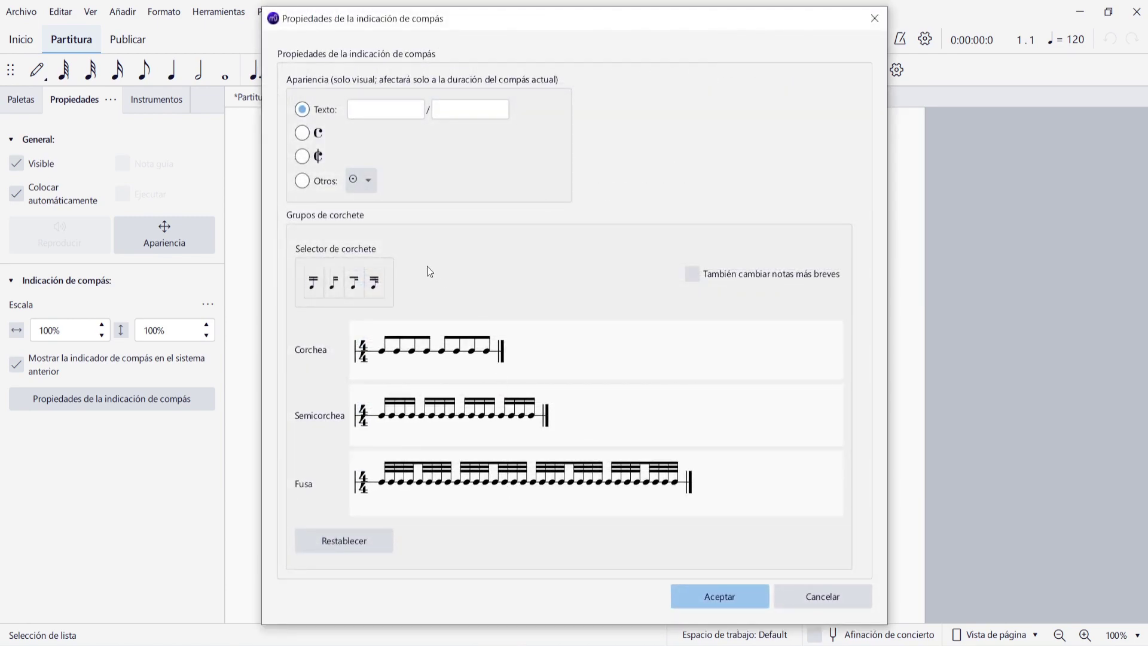
click(322, 184)
click(371, 186)
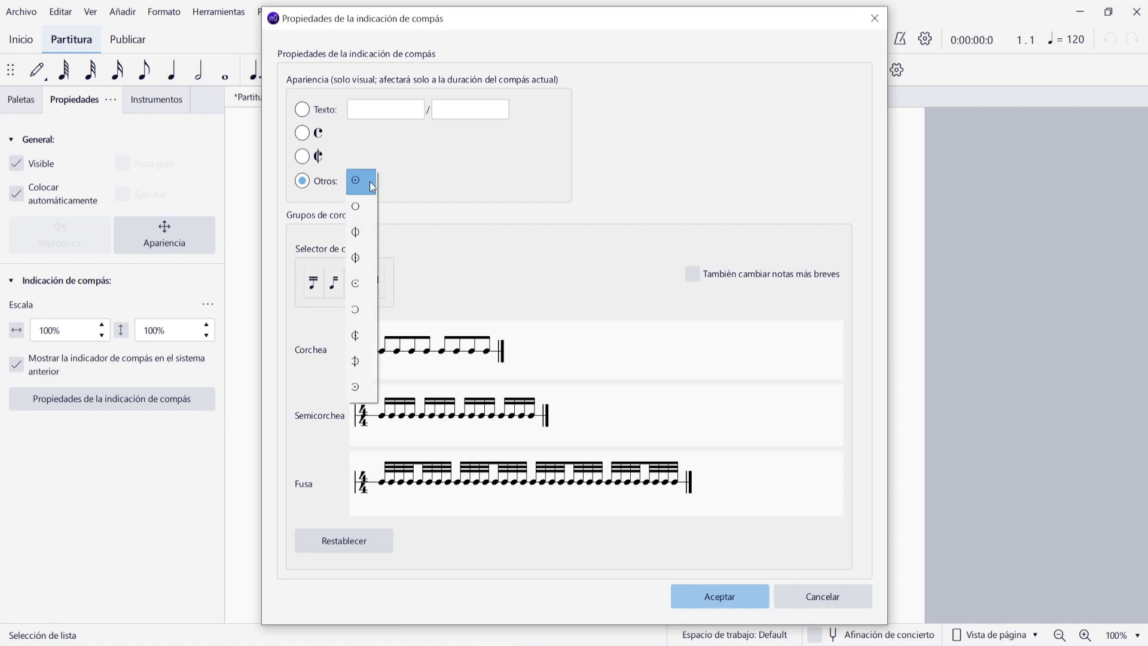
click(360, 212)
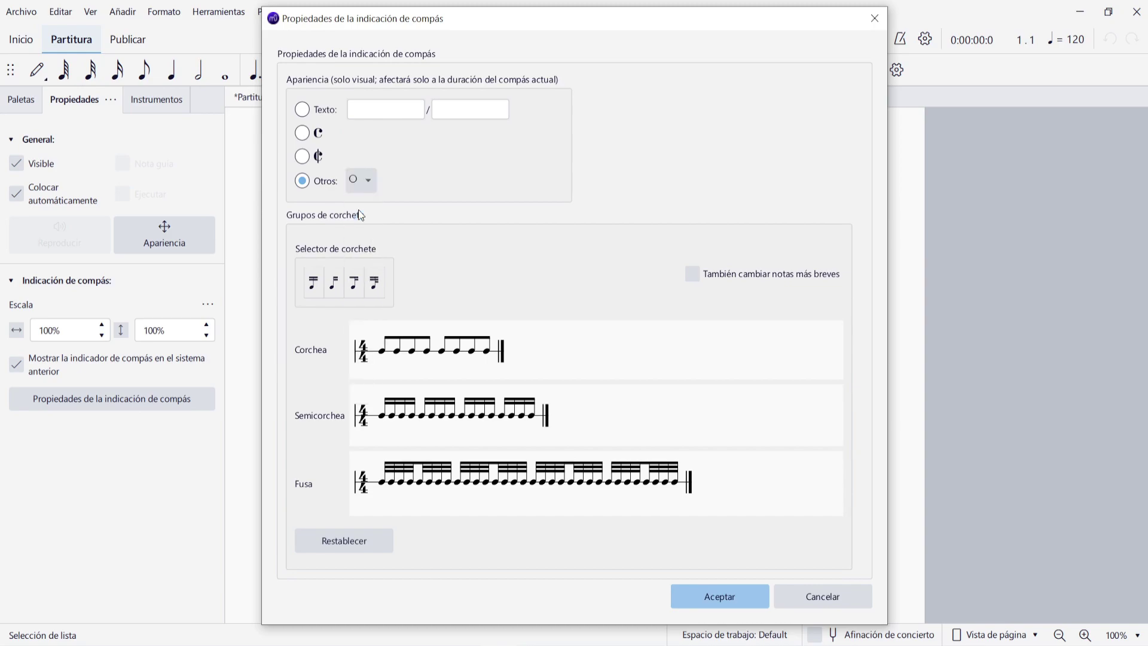
click(727, 597)
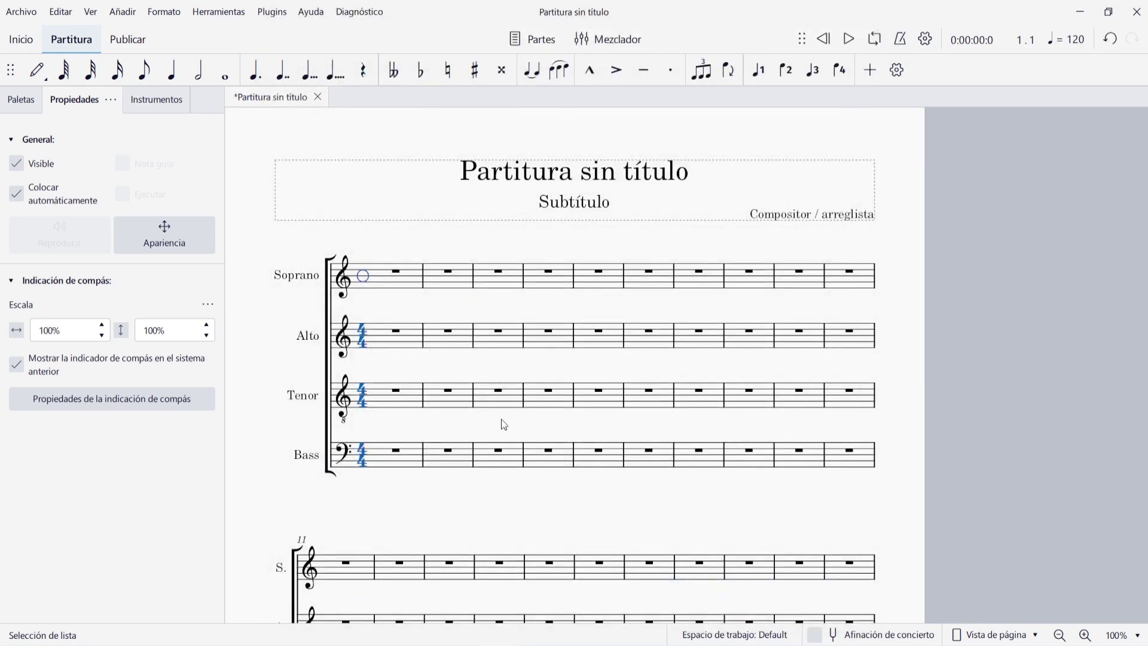
- Undo the last change to the Soprano time signature's symbol
click(371, 216)
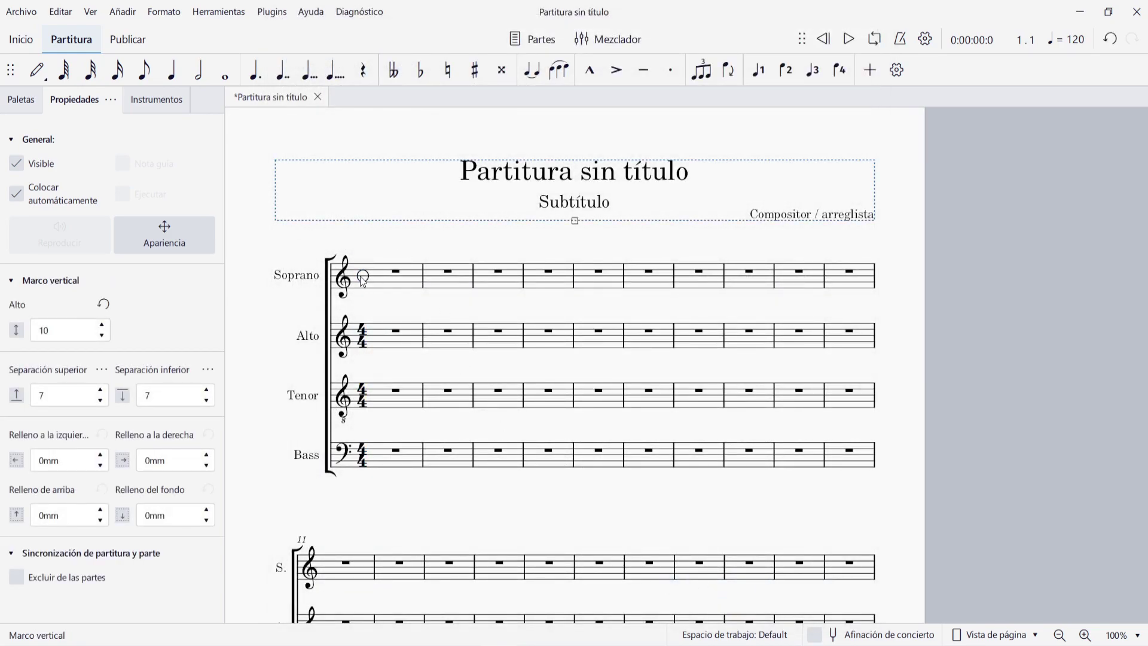
click(386, 246)
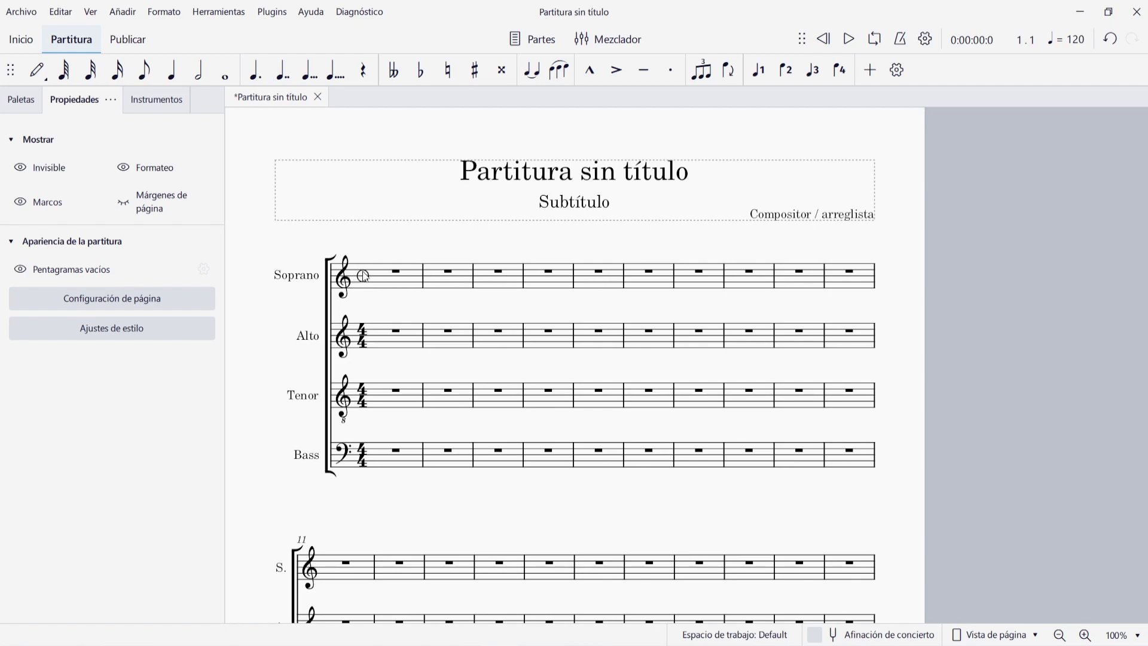
key(ctrl+z)
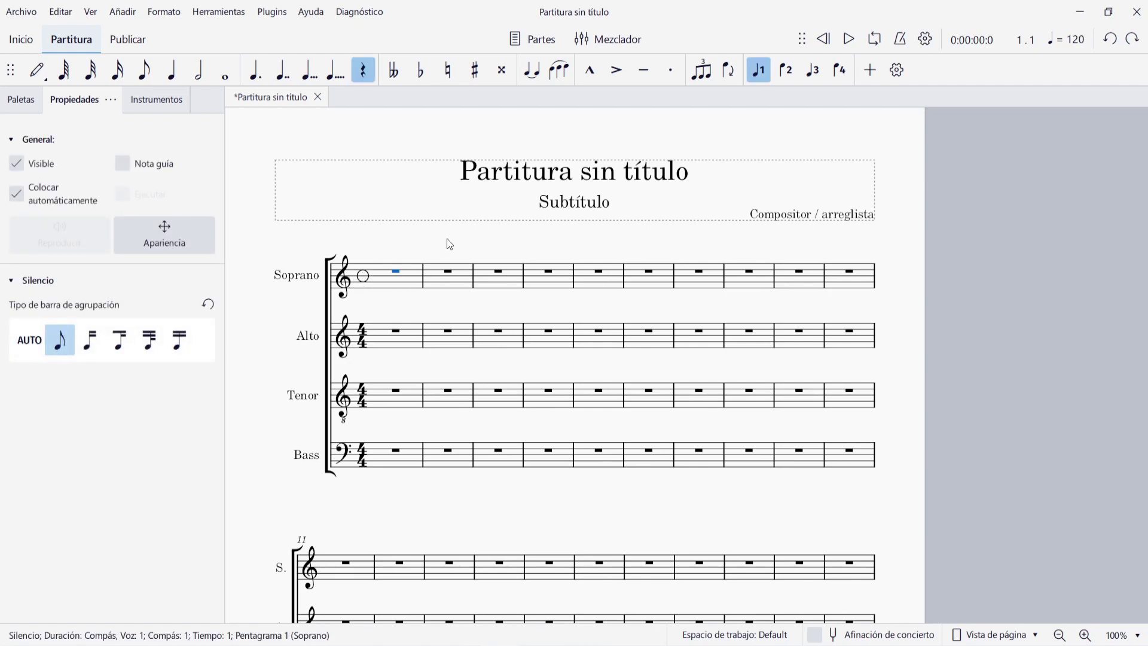
- Enter a whole note C in Soprano bar 1, and a half note G and two quarter note Cs in bar 2
key(n)
key(7)
key(c)
key(6)
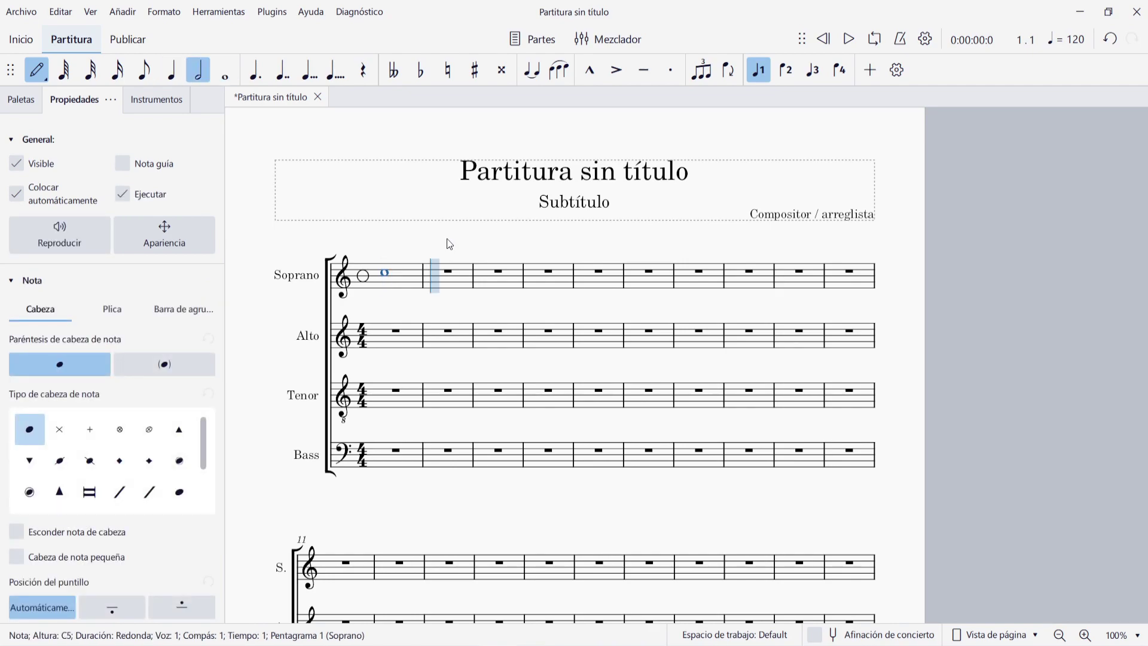
key(a)
key(5)
key(c)
key(c)
- Fill Soprano bar 3 with eight eighth note Gs and leave note input
key(4)
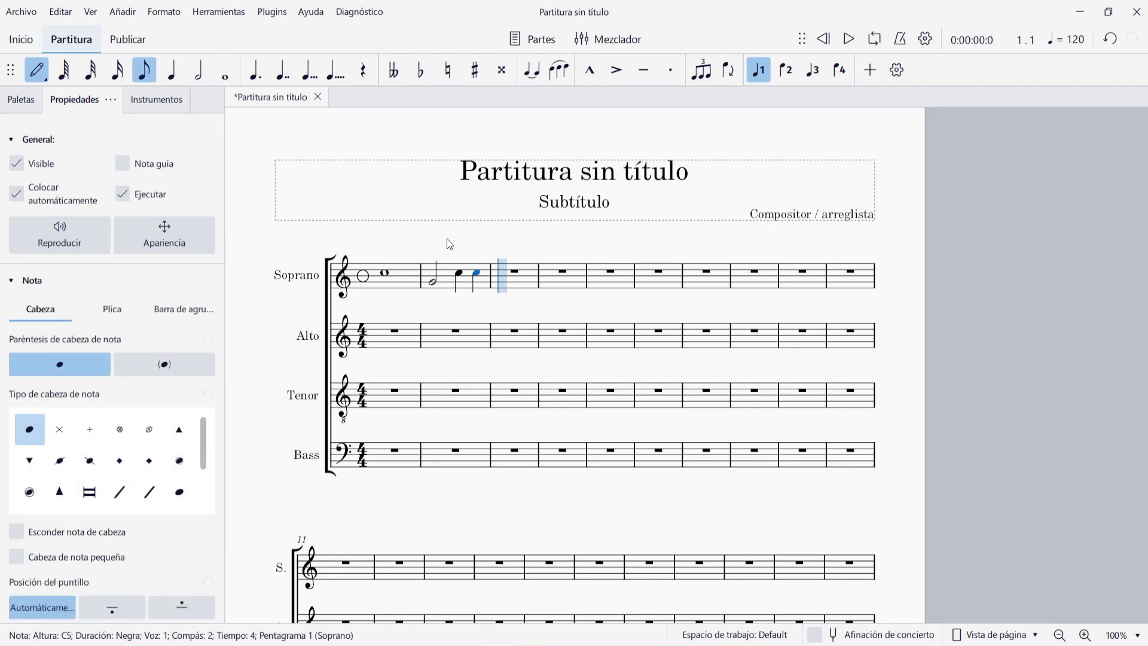
key(g)
key(g)
key(g)
key(g)
key(g)
key(g)
key(g)
key(g)
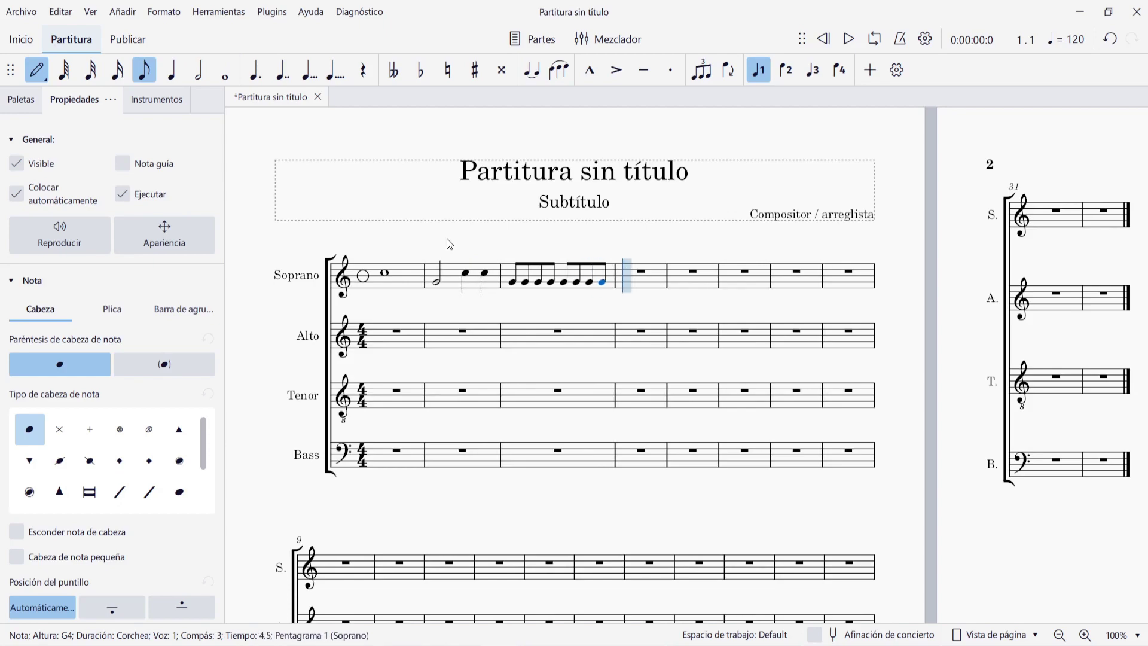
key(Escape)
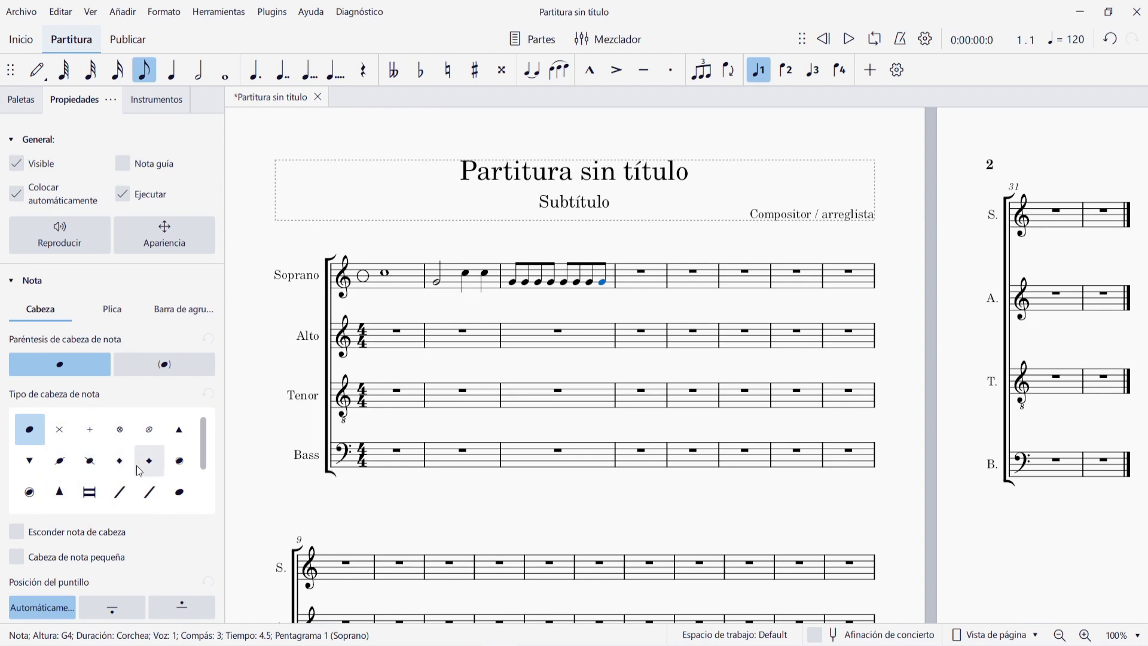
click(392, 238)
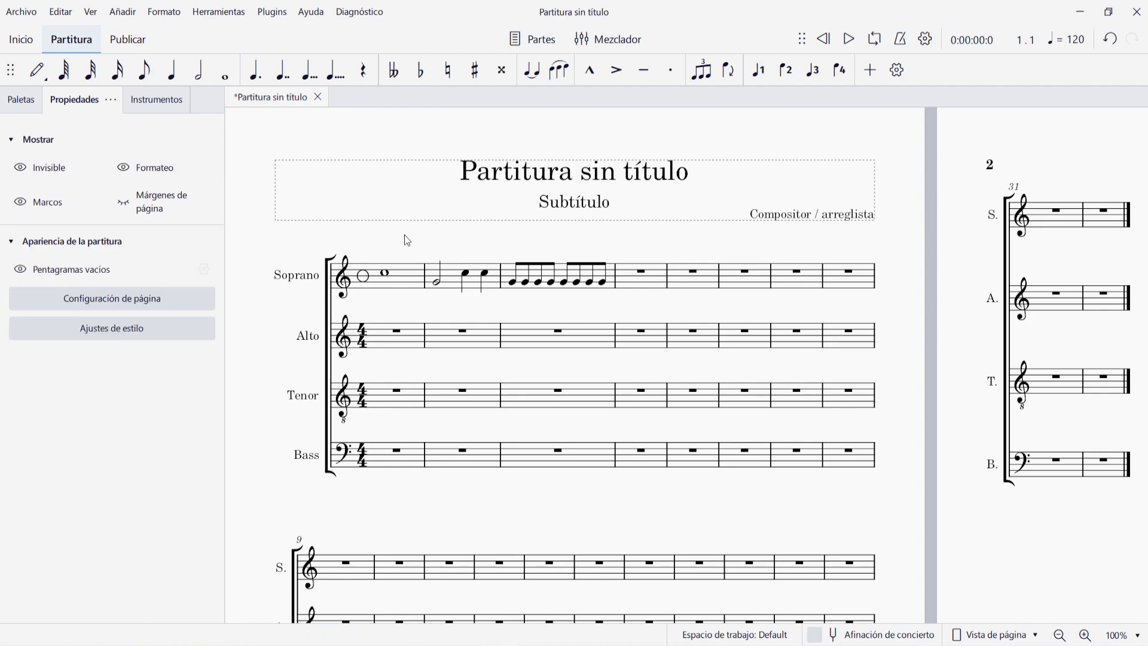
- Select all notes similar to the Soprano whole note and change their noteheads to the second diamond type
right_click(386, 280)
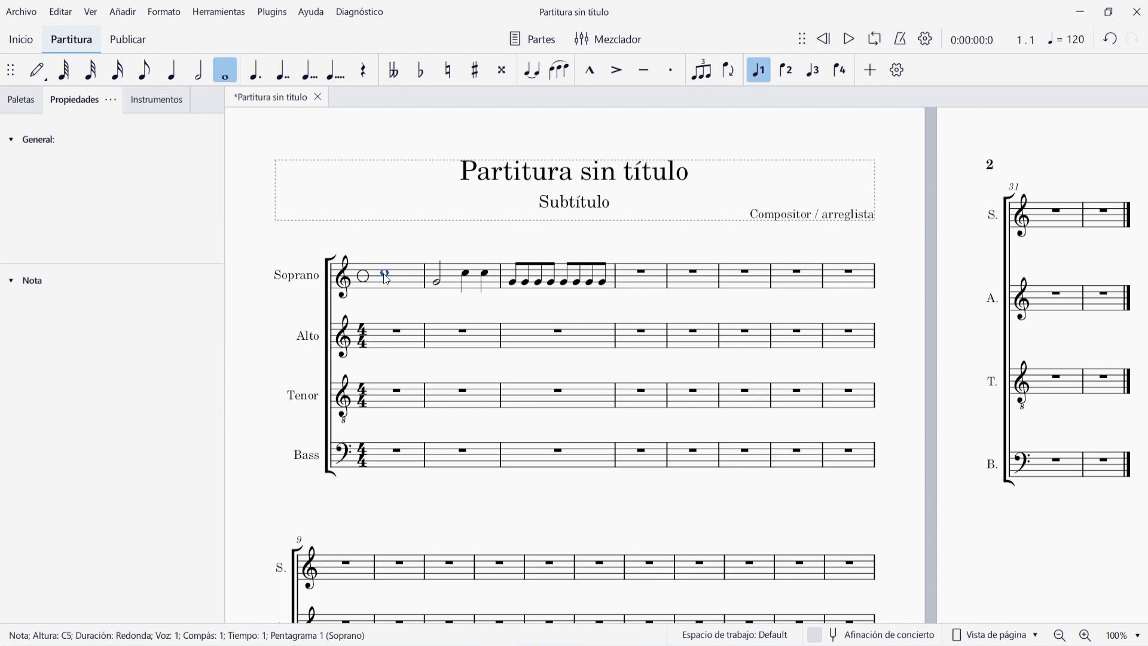
mouse_move(604, 416)
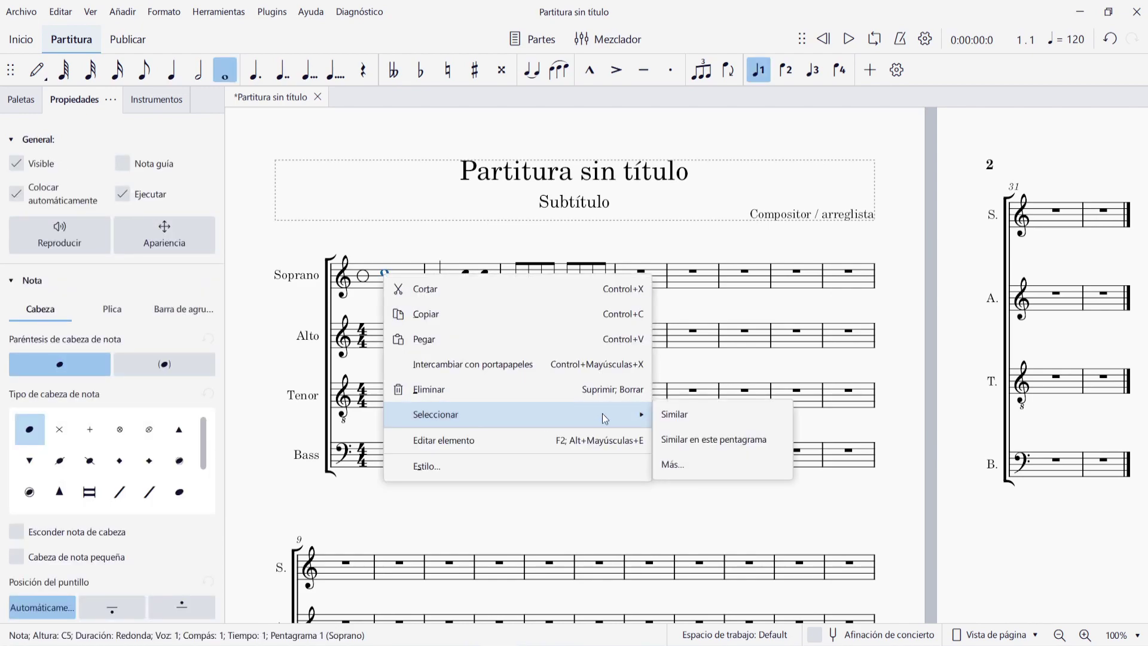
click(687, 410)
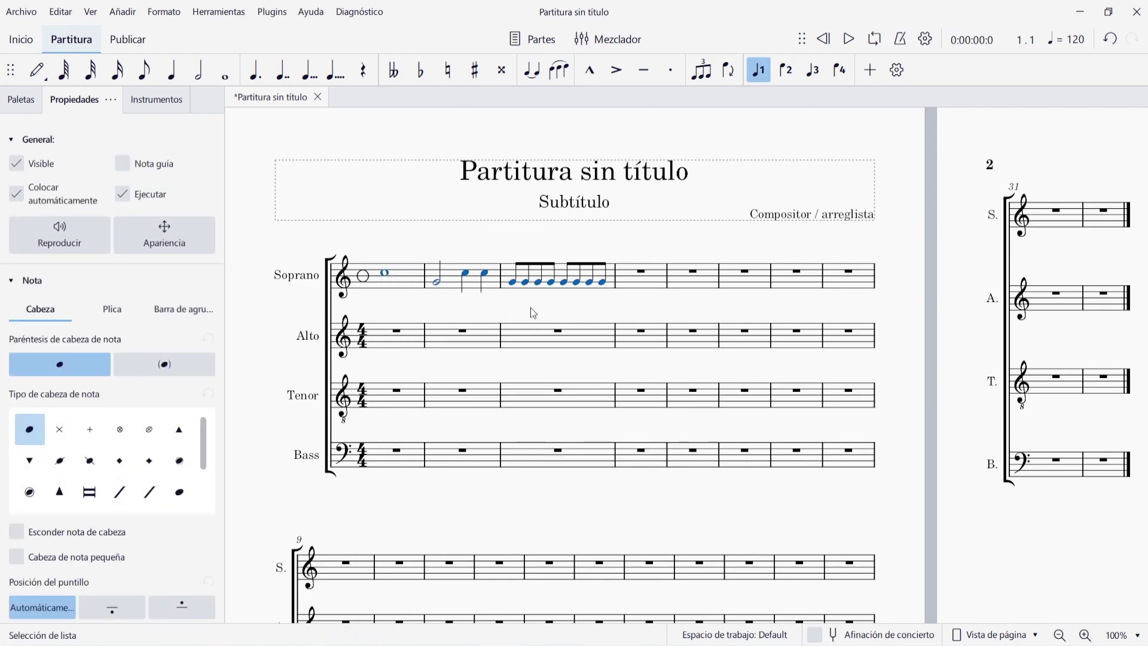
click(153, 460)
click(394, 291)
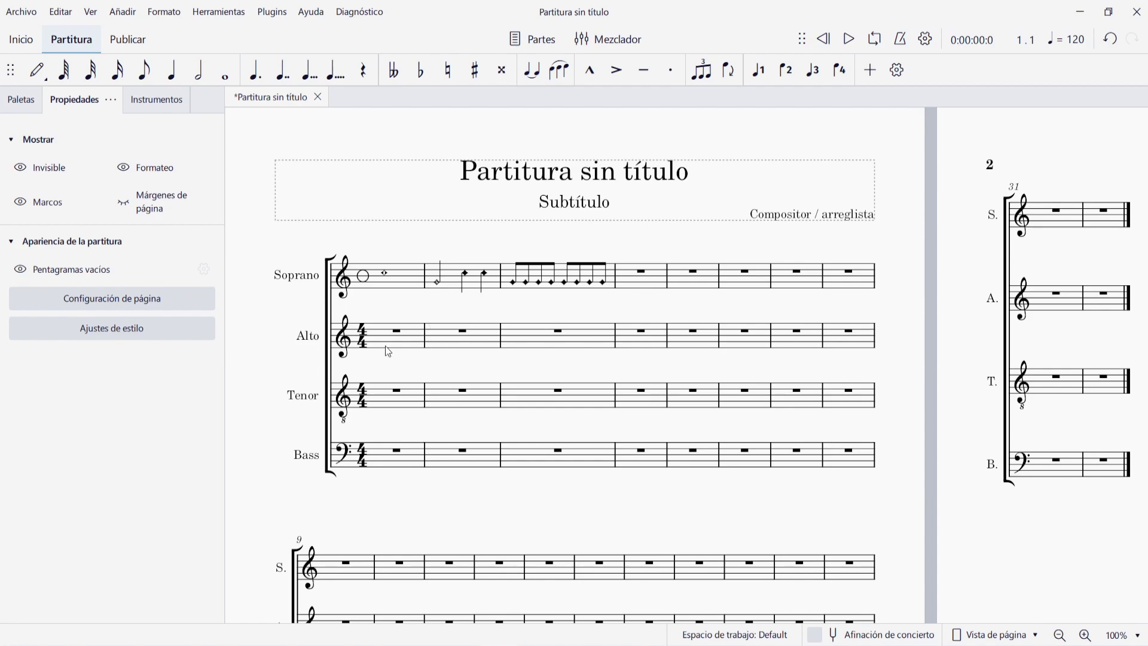
- Enter three quarter note Gs in Alto bar 1, followed by a half note G that crosses the barline
click(396, 332)
key(n)
key(g)
key(g)
key(g)
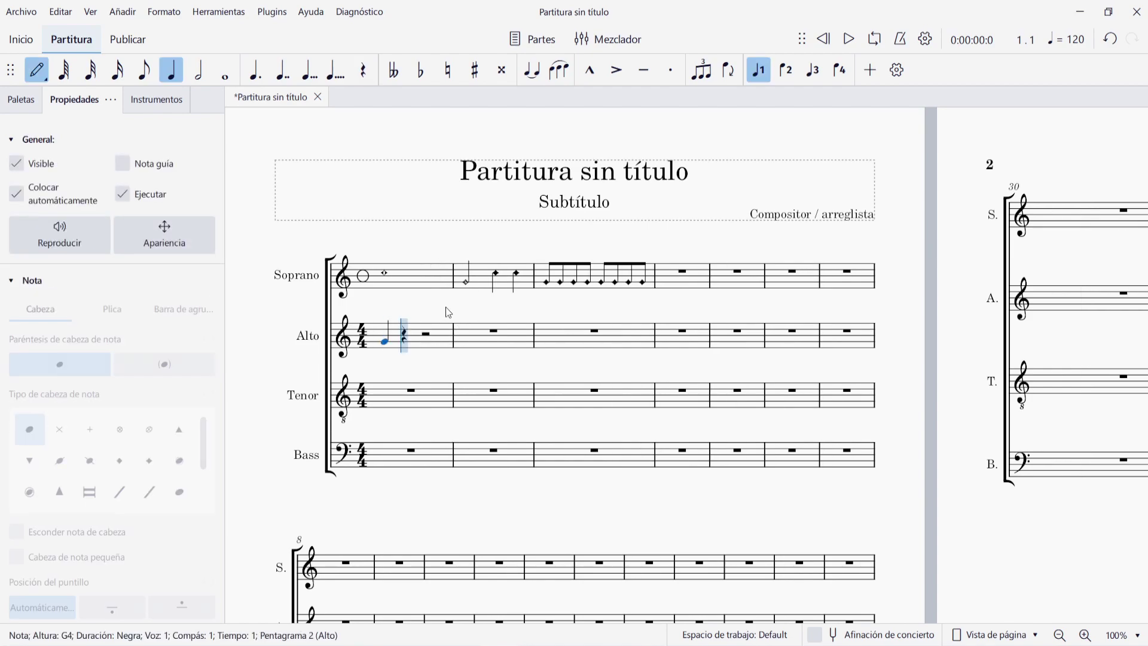
key(6)
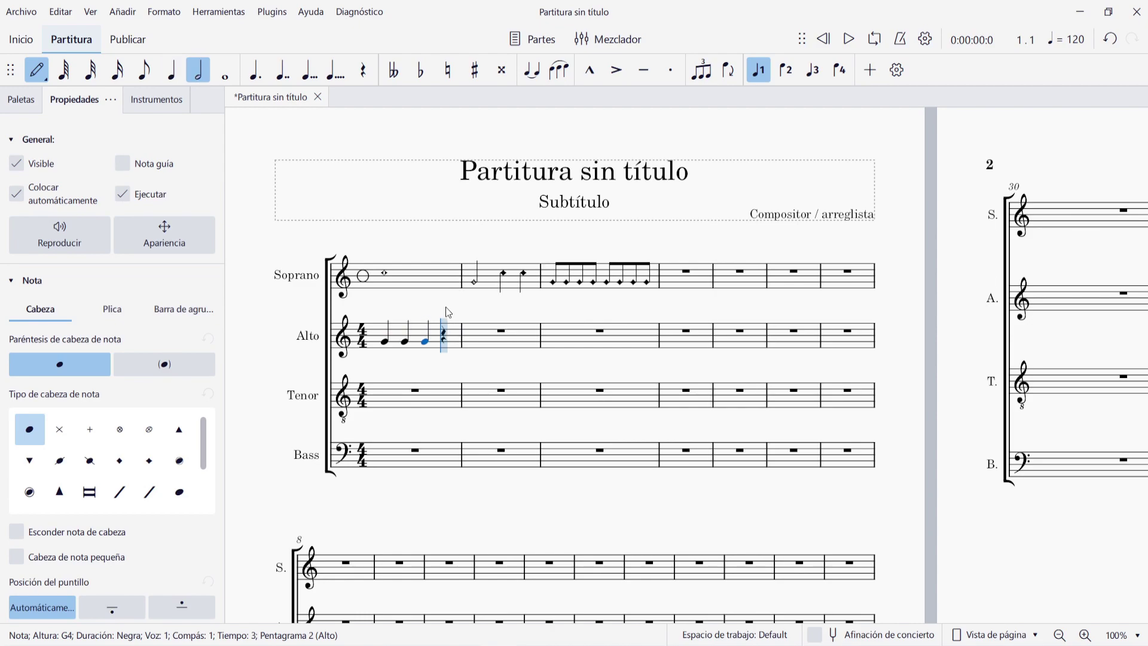
key(g)
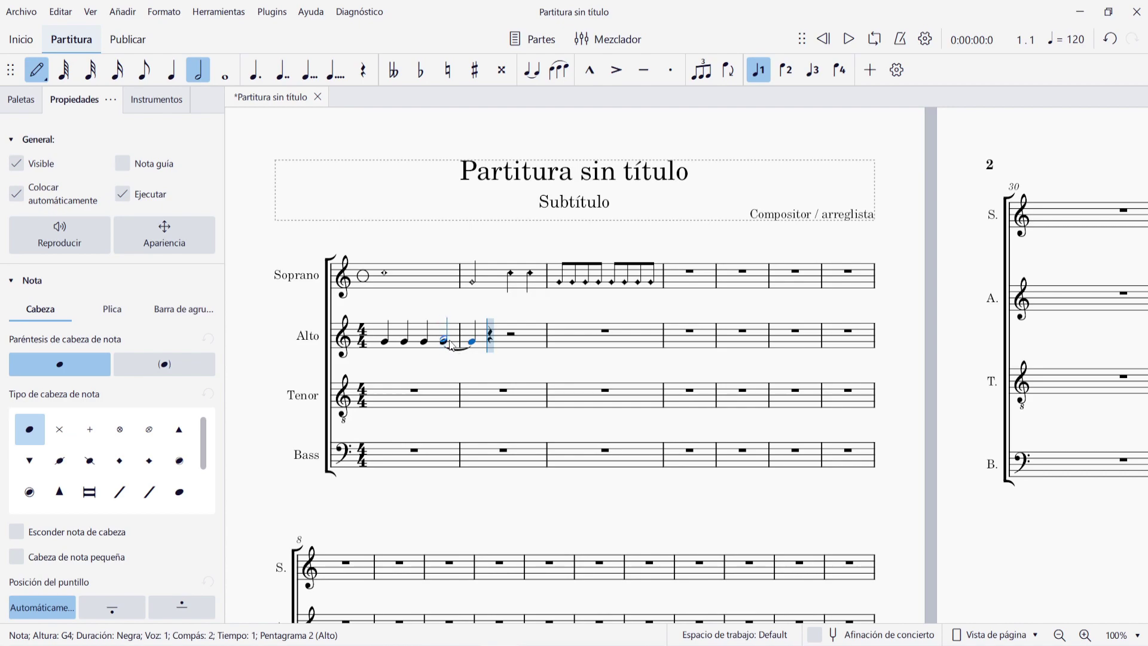
key(Escape)
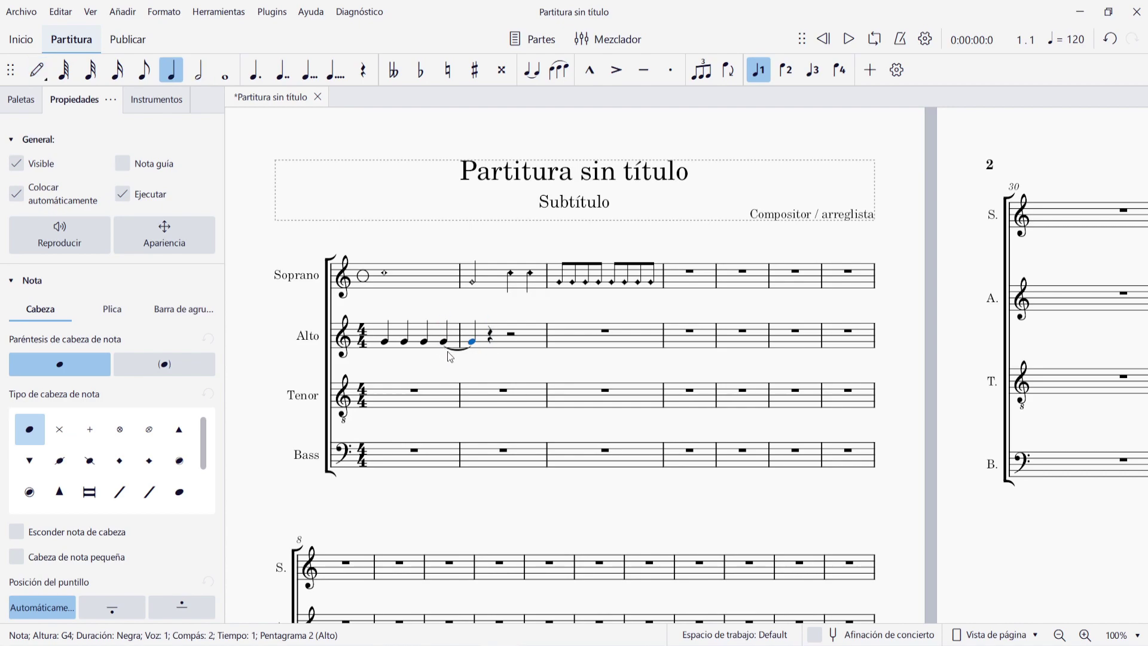
- Fill the rest of Alto bar 2 with quarter notes G, A and G
click(491, 337)
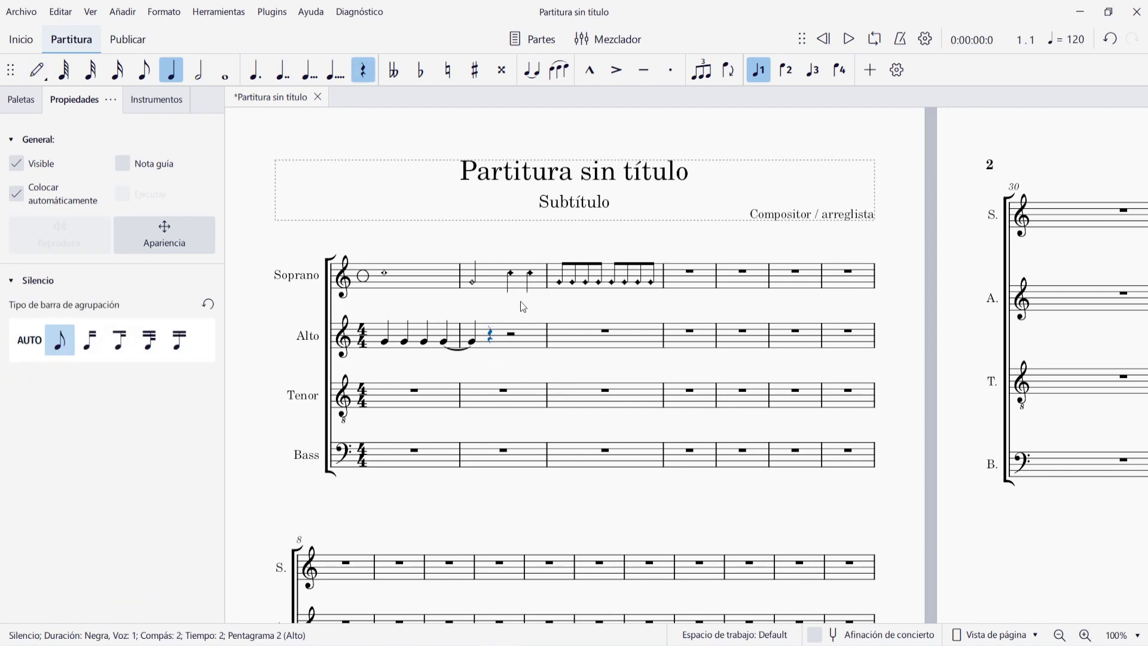
key(n)
key(g)
key(a)
key(g)
key(Escape)
key(Escape)
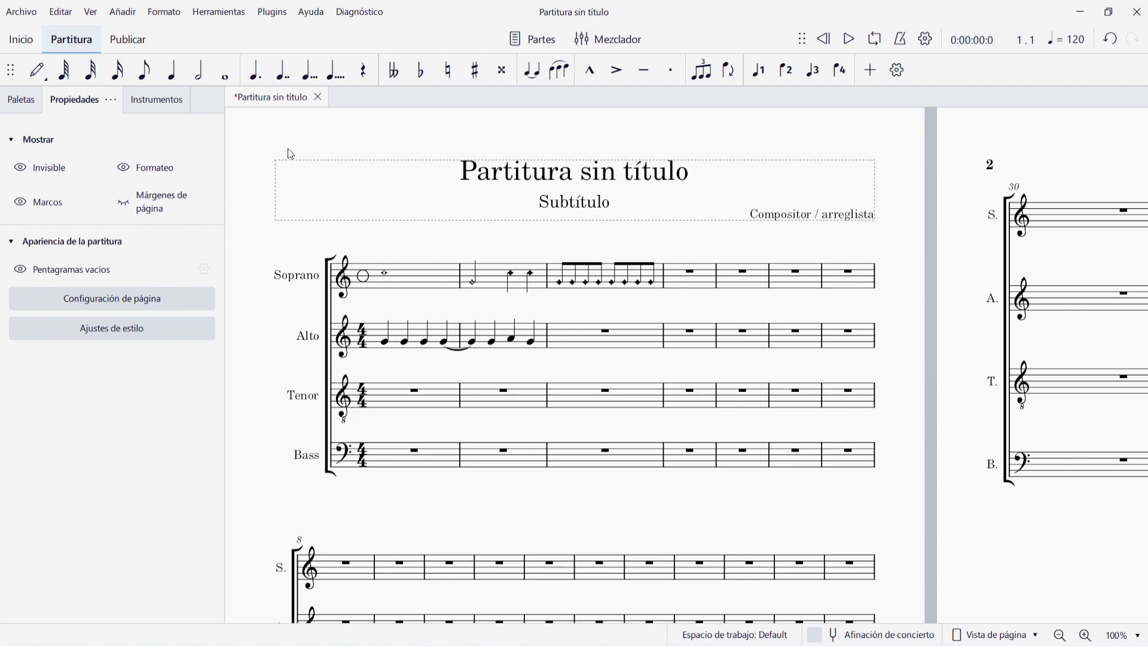
- Enable the experimental early-music style option that shows note values crossing the barline, and accept the style settings
click(164, 12)
click(176, 35)
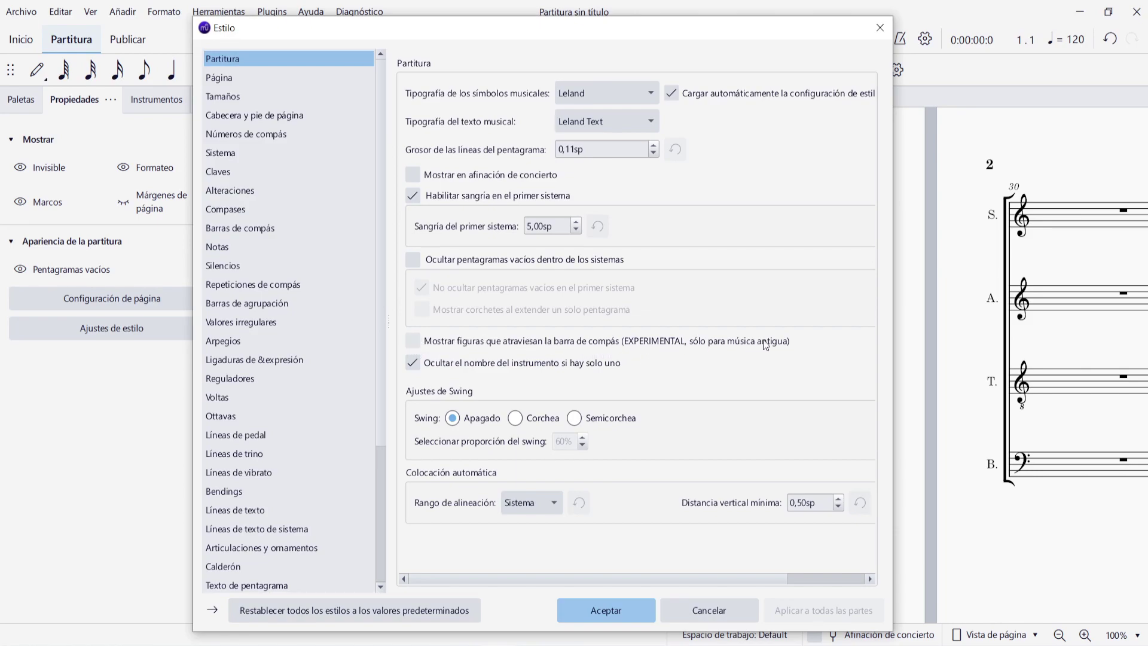
drag(270, 27, 638, 16)
click(782, 330)
click(782, 330)
click(782, 330)
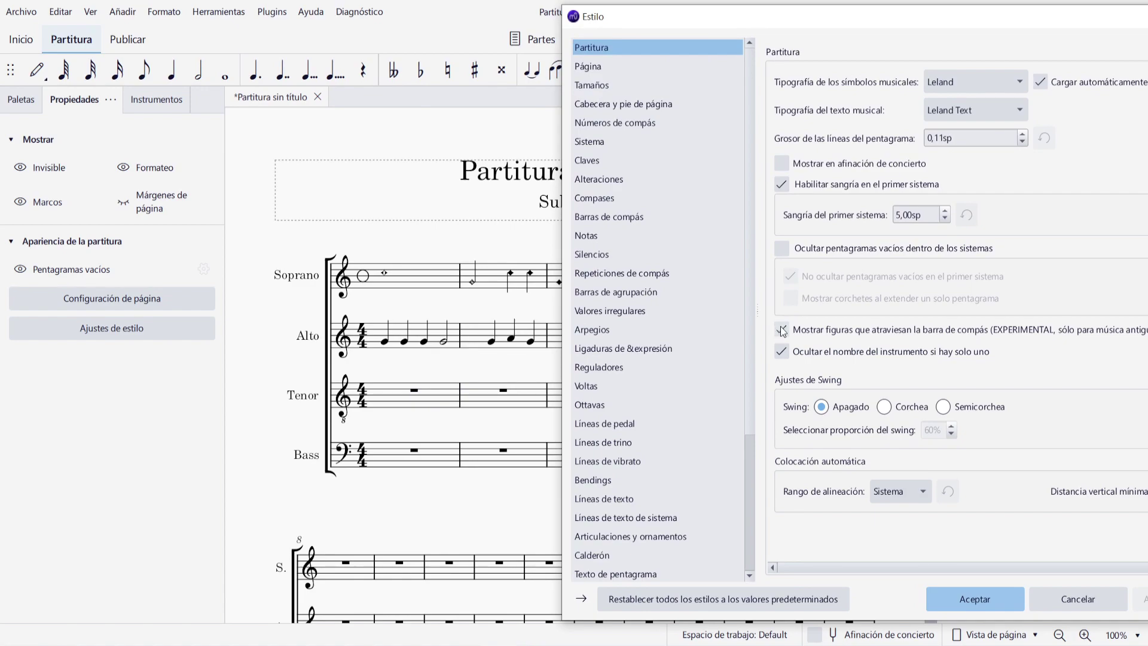
click(782, 330)
click(782, 330)
click(981, 608)
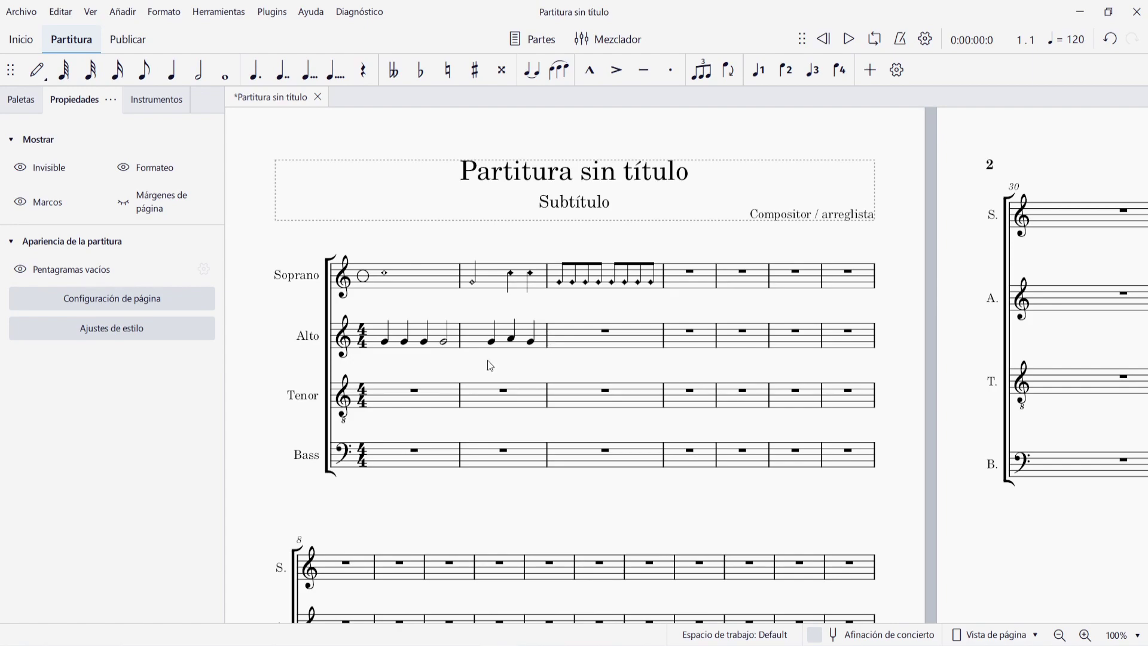
- Hide the barlines on the Alto staff through its staff/part properties
click(576, 335)
right_click(576, 334)
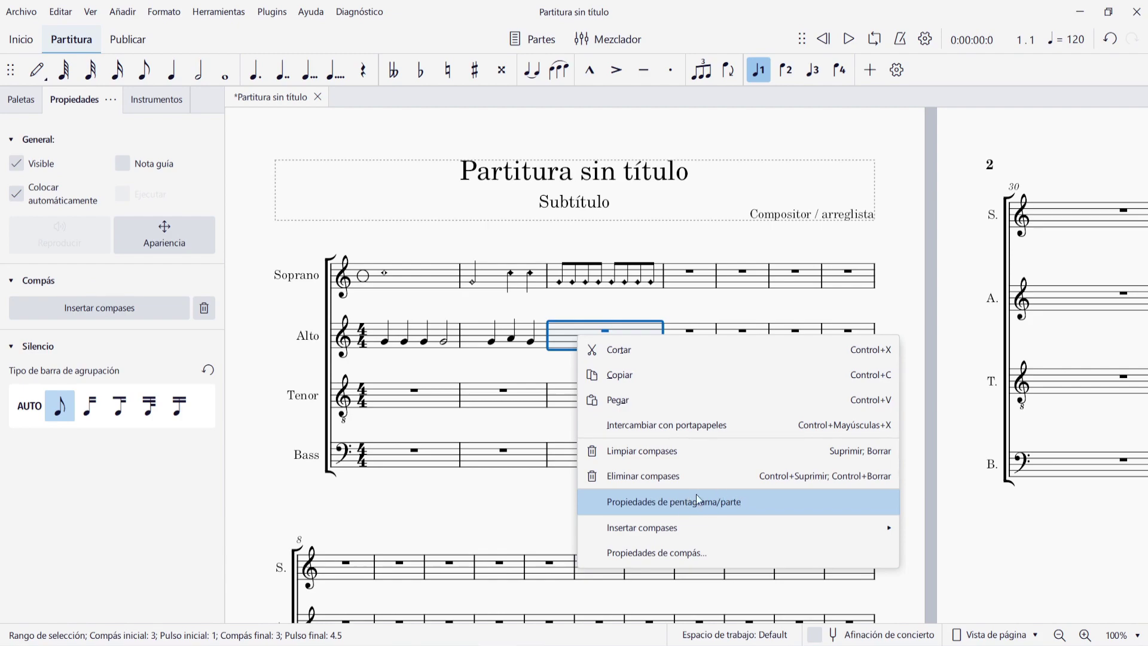
click(715, 498)
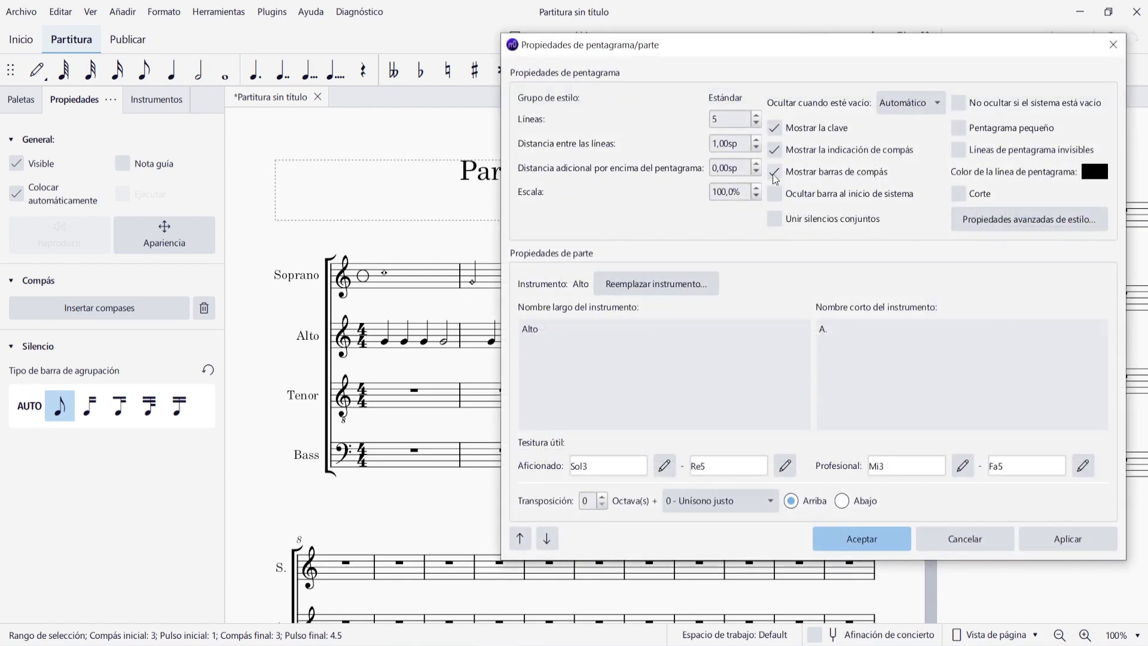
click(774, 173)
click(1085, 541)
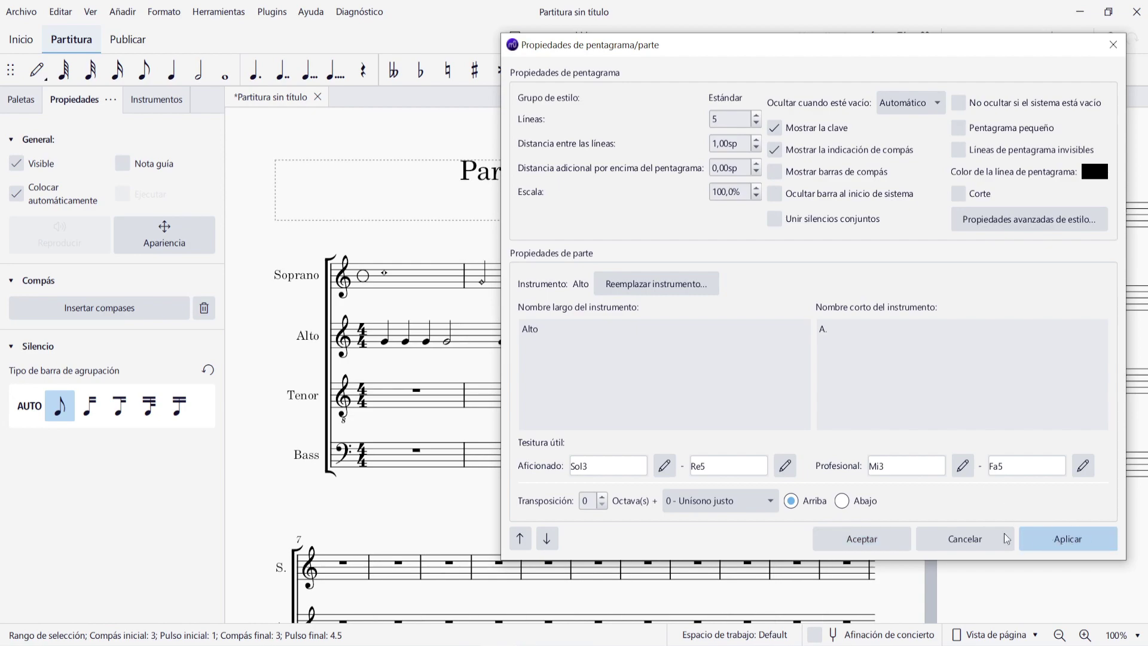
click(875, 539)
click(528, 360)
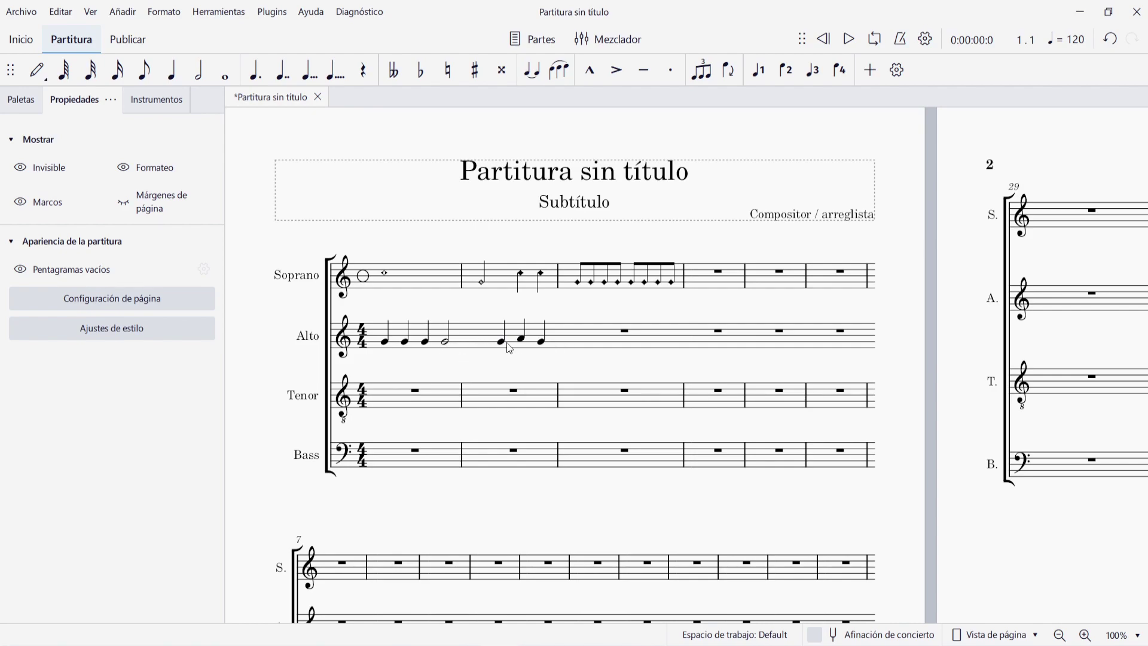
scroll(606, 361, right, 1)
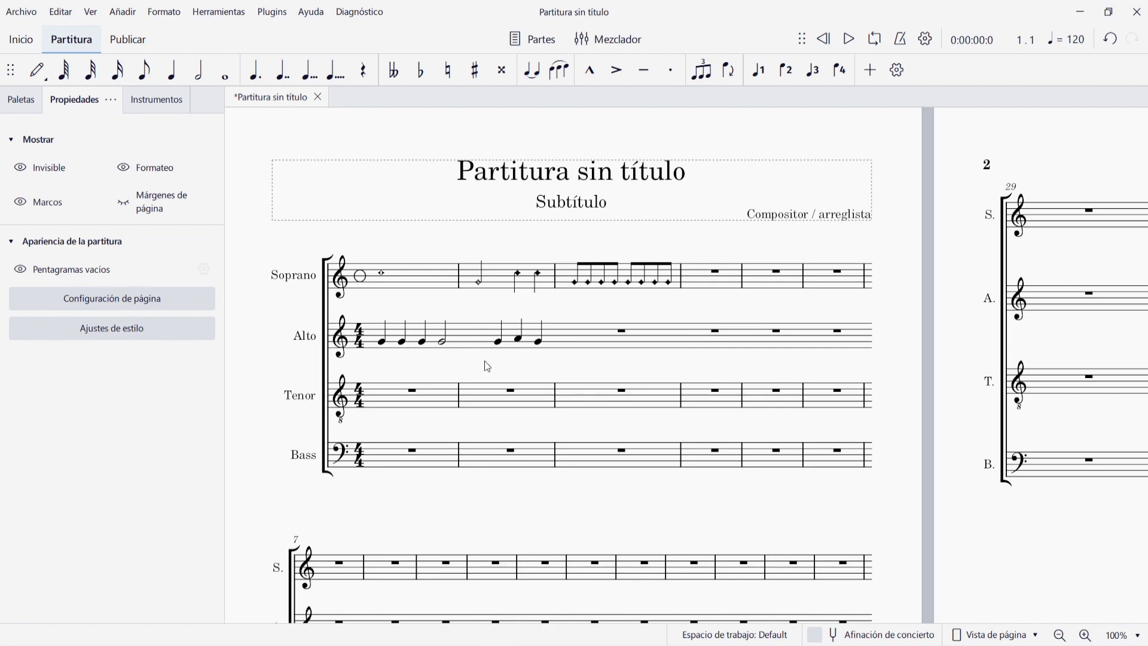
- Hide the time signature on the Alto staff through its staff/part properties
right_click(581, 341)
click(702, 502)
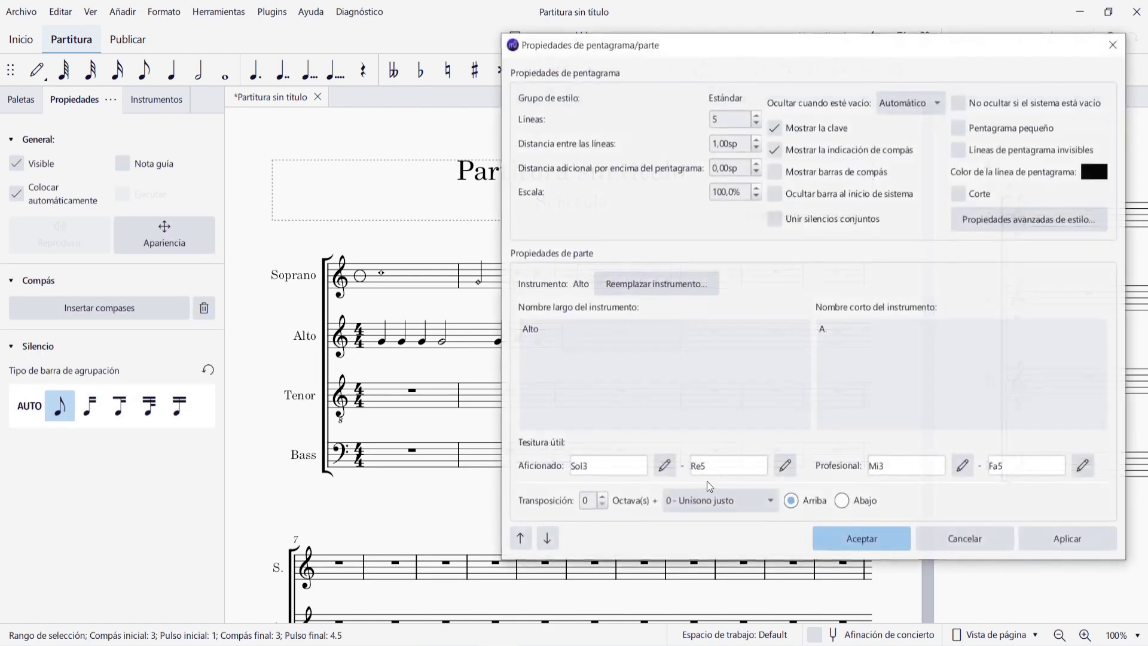
click(776, 154)
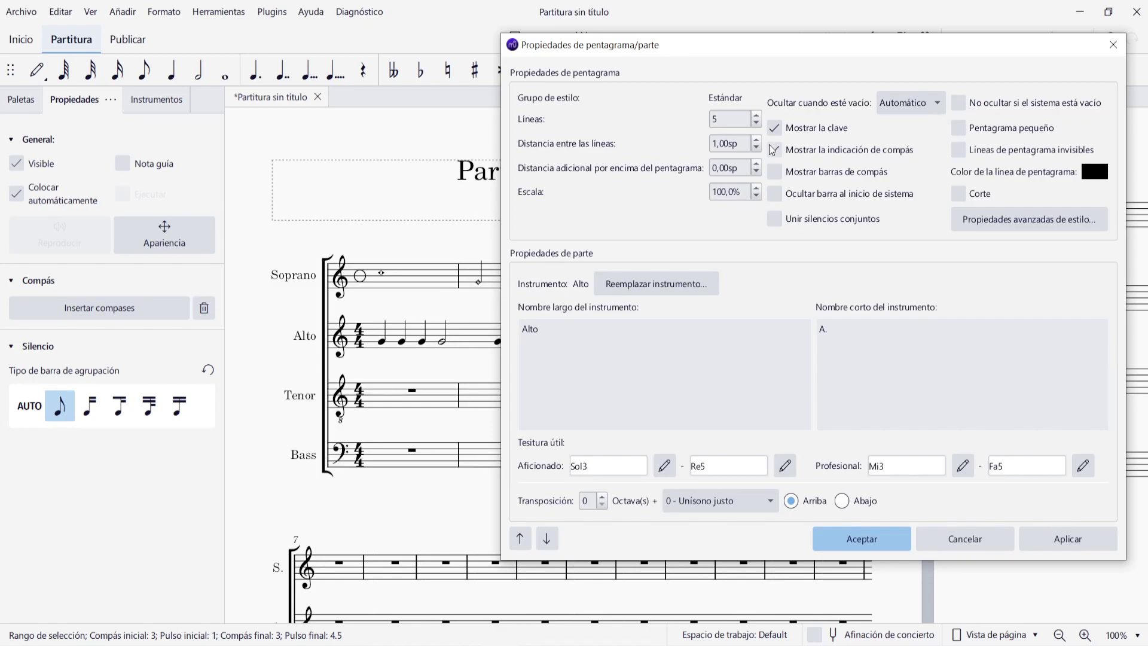
click(1083, 539)
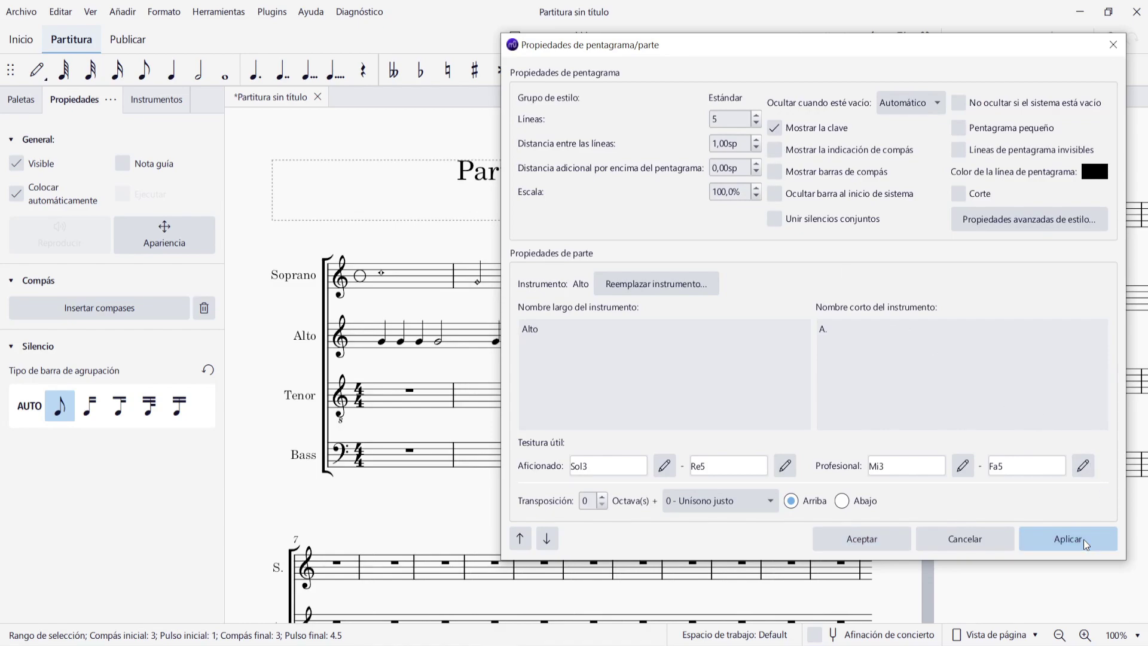
click(876, 531)
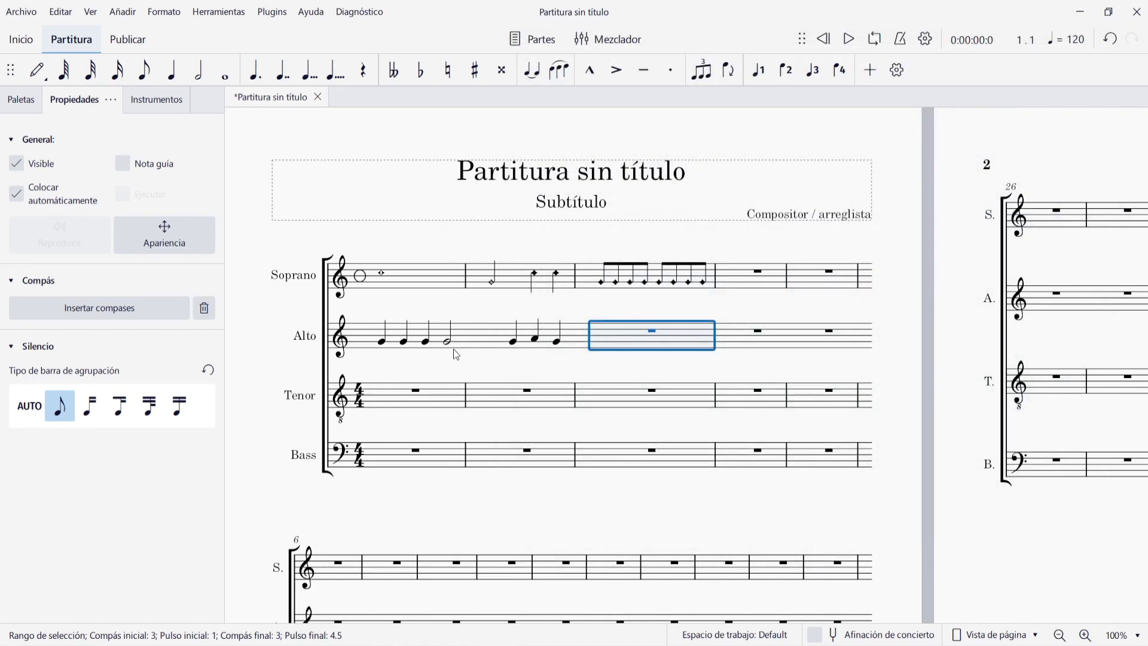
click(483, 361)
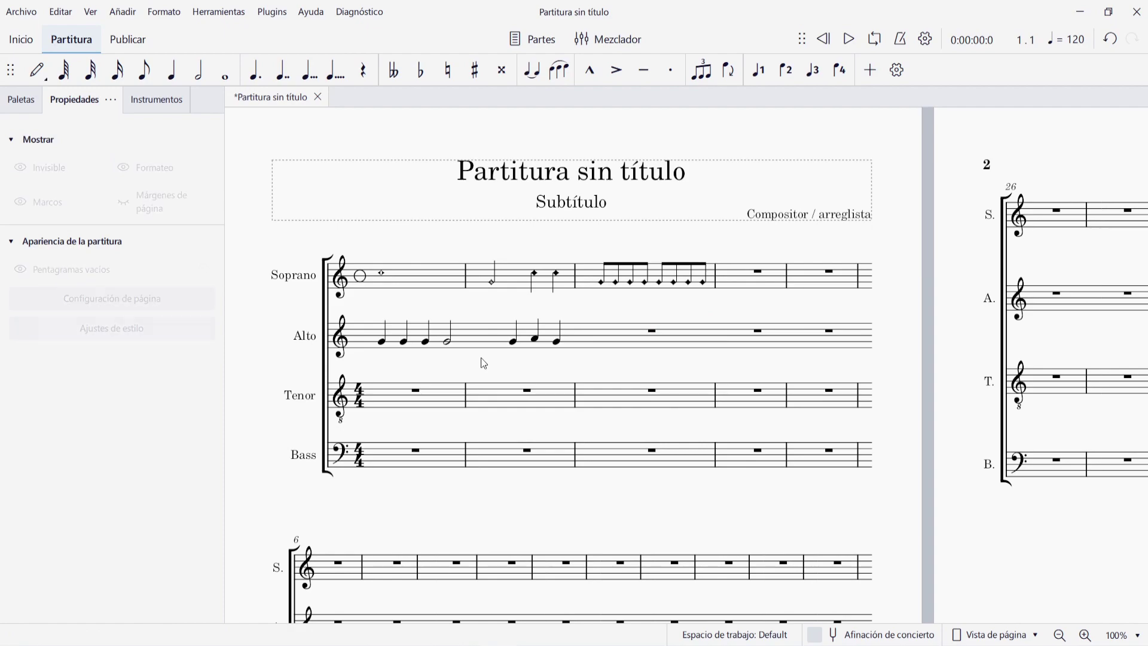
- Select all similar notes in the Alto staff and change their noteheads to the second diamond type
click(383, 340)
right_click(384, 342)
mouse_move(532, 477)
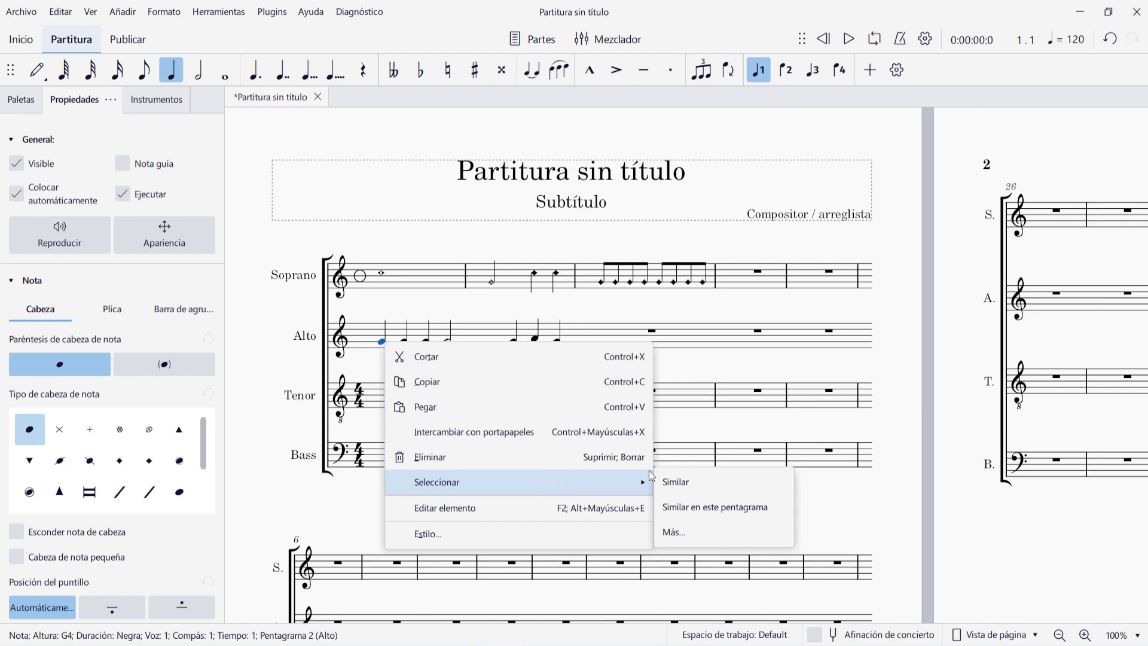
click(720, 510)
click(146, 469)
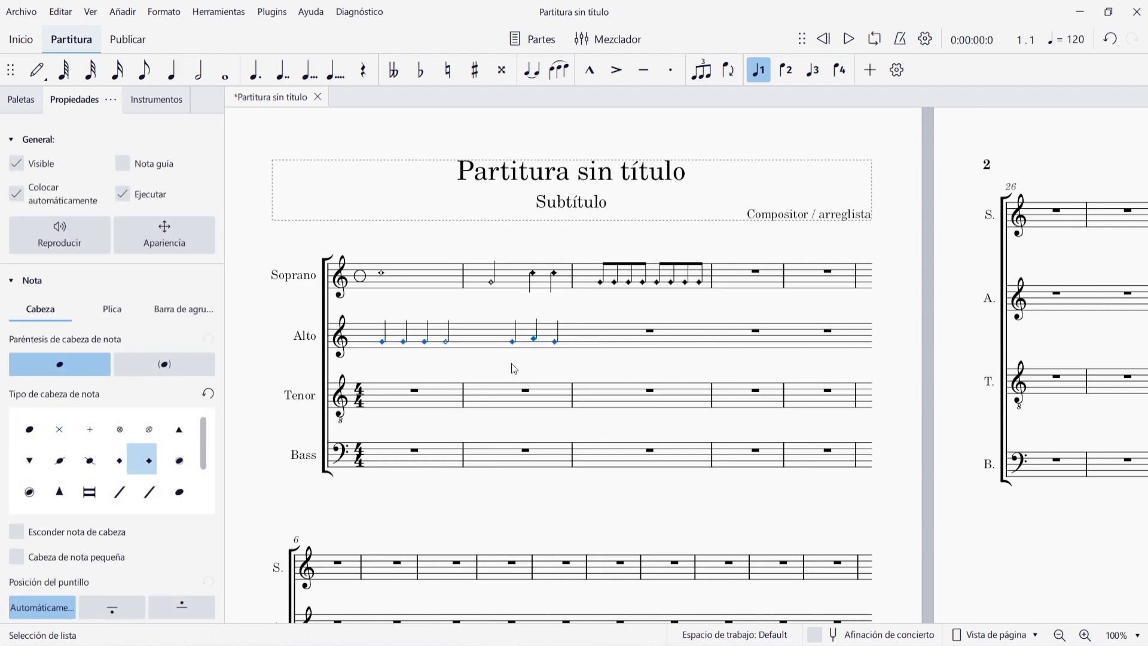
key(Escape)
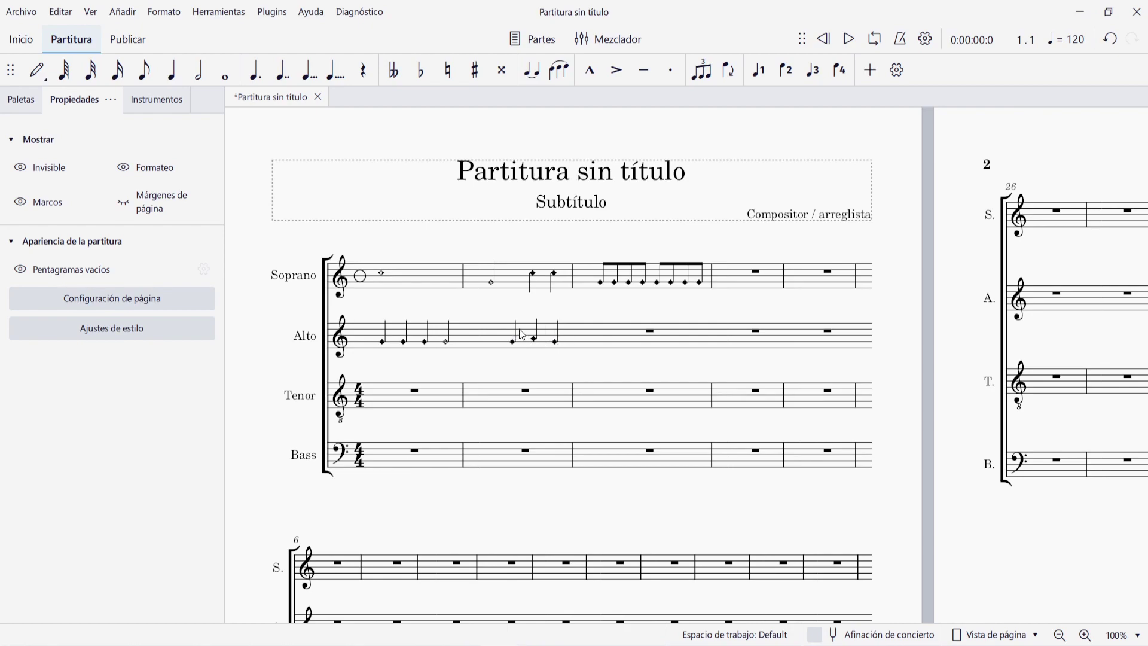
- Create a new score from the SATB template in the Choral category
click(21, 11)
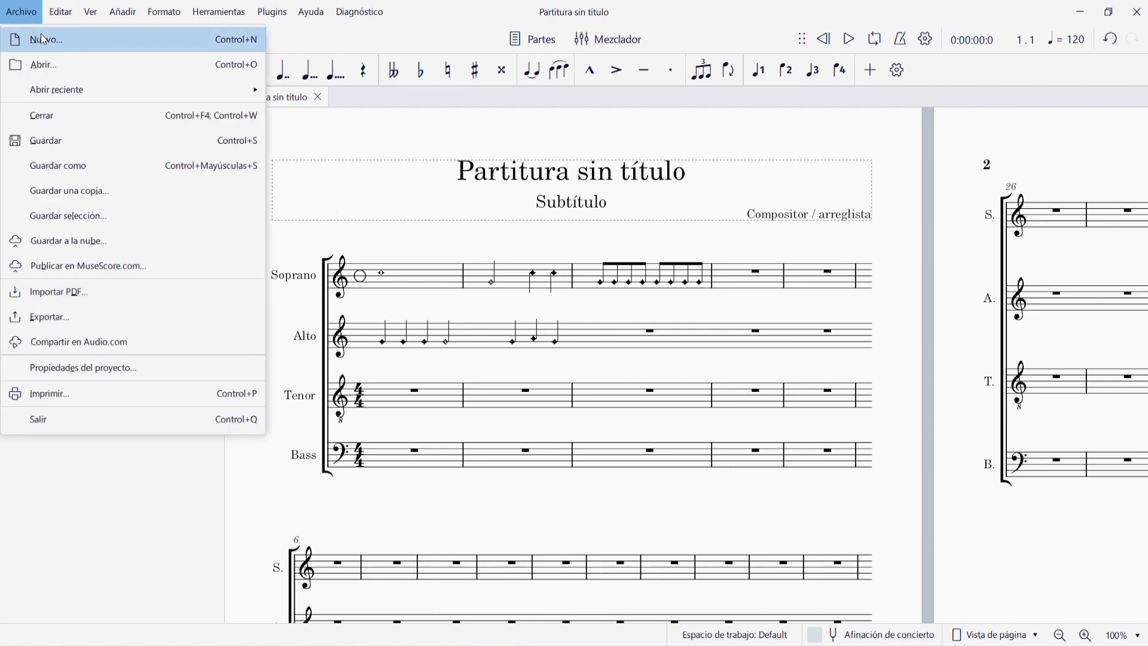
key(Escape)
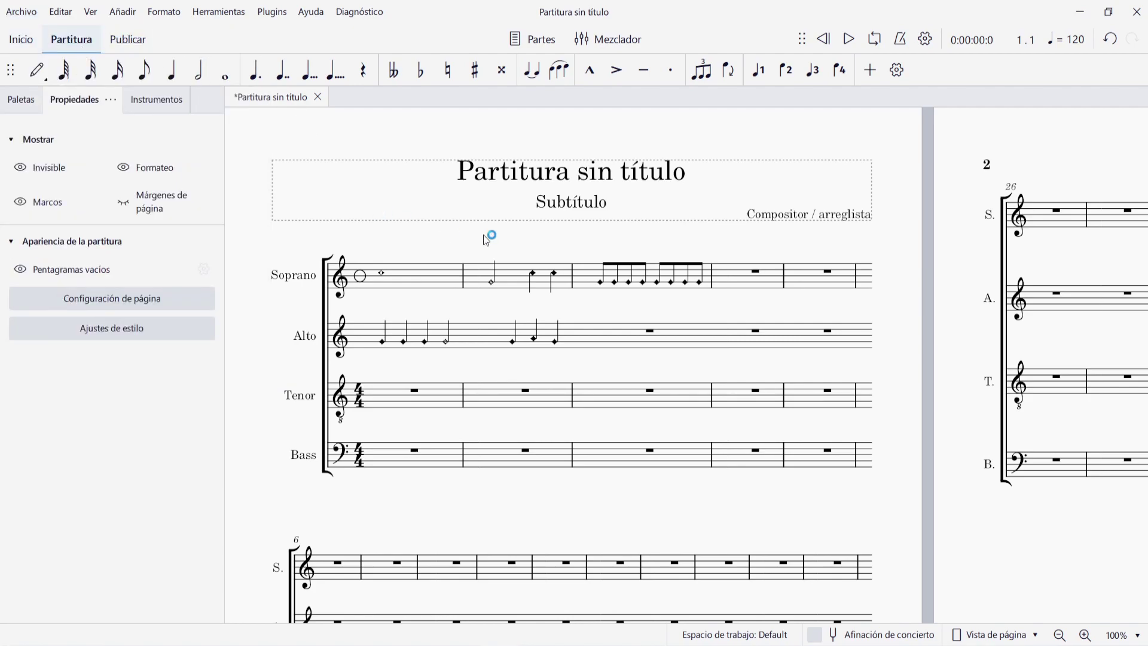
key(ctrl+n)
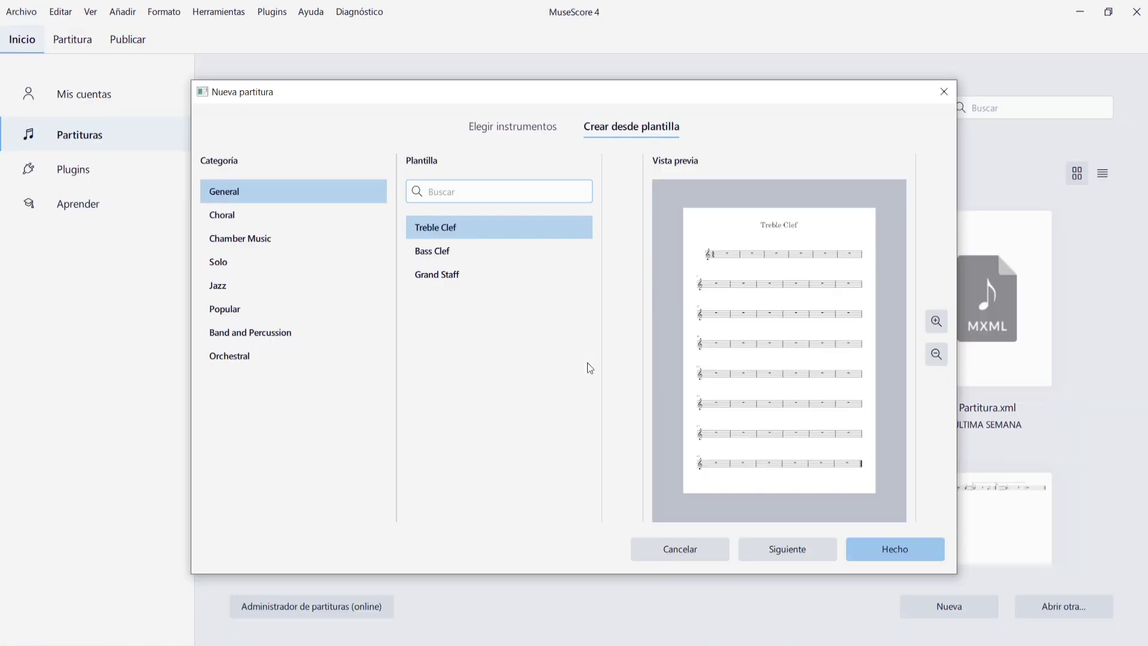
click(317, 218)
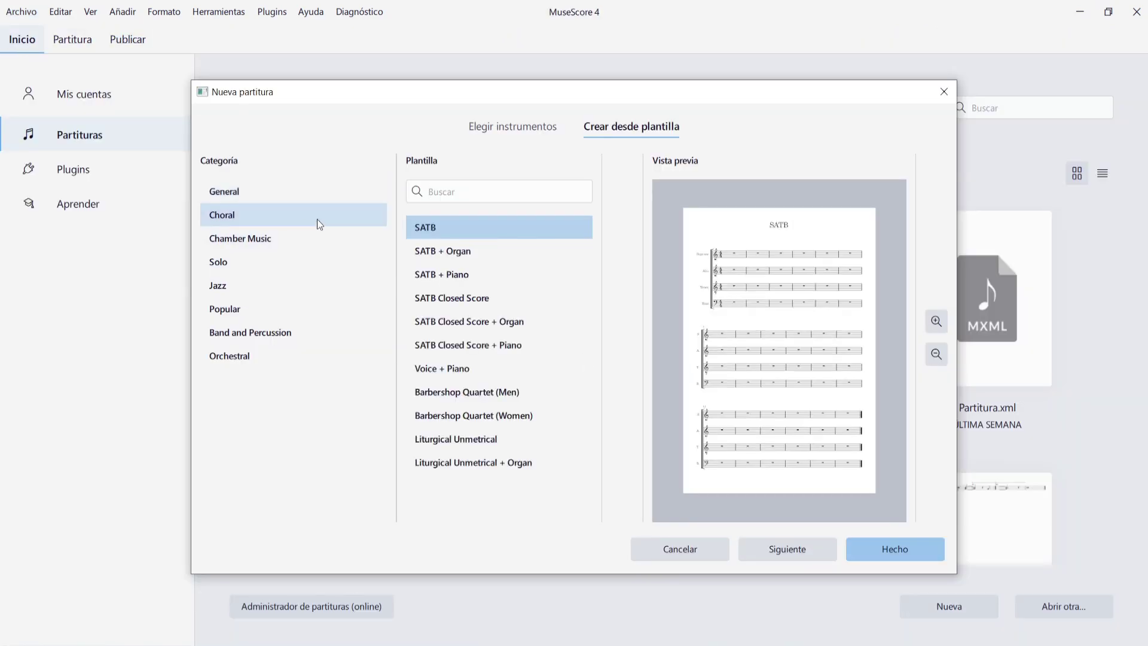
click(877, 553)
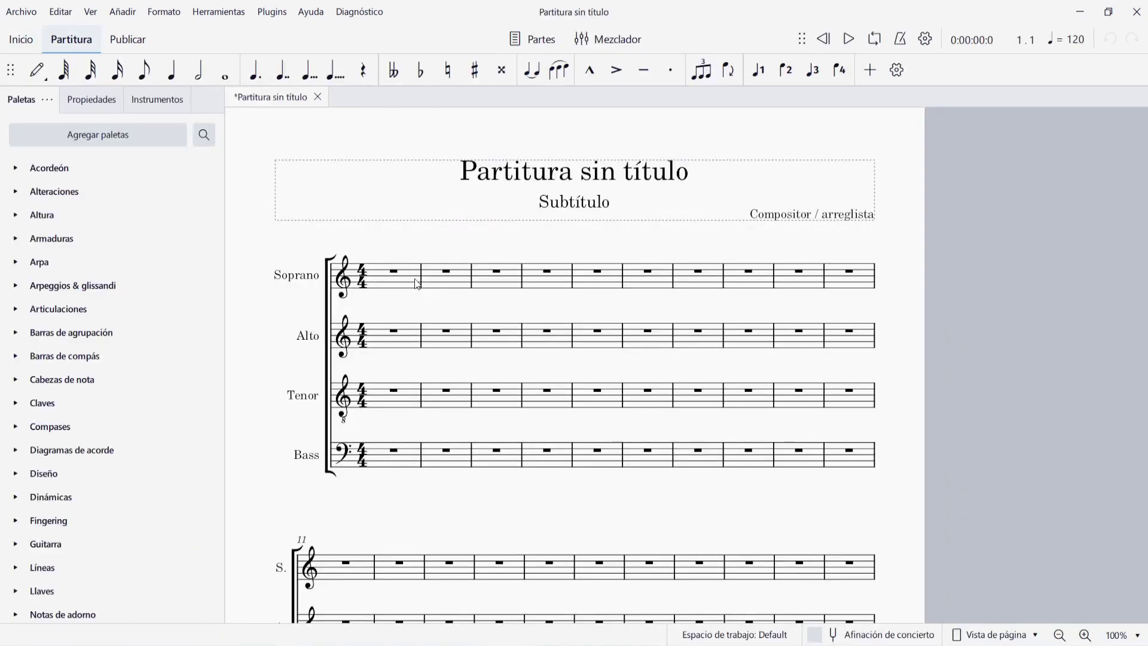
- Extend Soprano bar 1 in Insert note input mode with quarter notes G, G, A, B, A, C, D and E
click(414, 281)
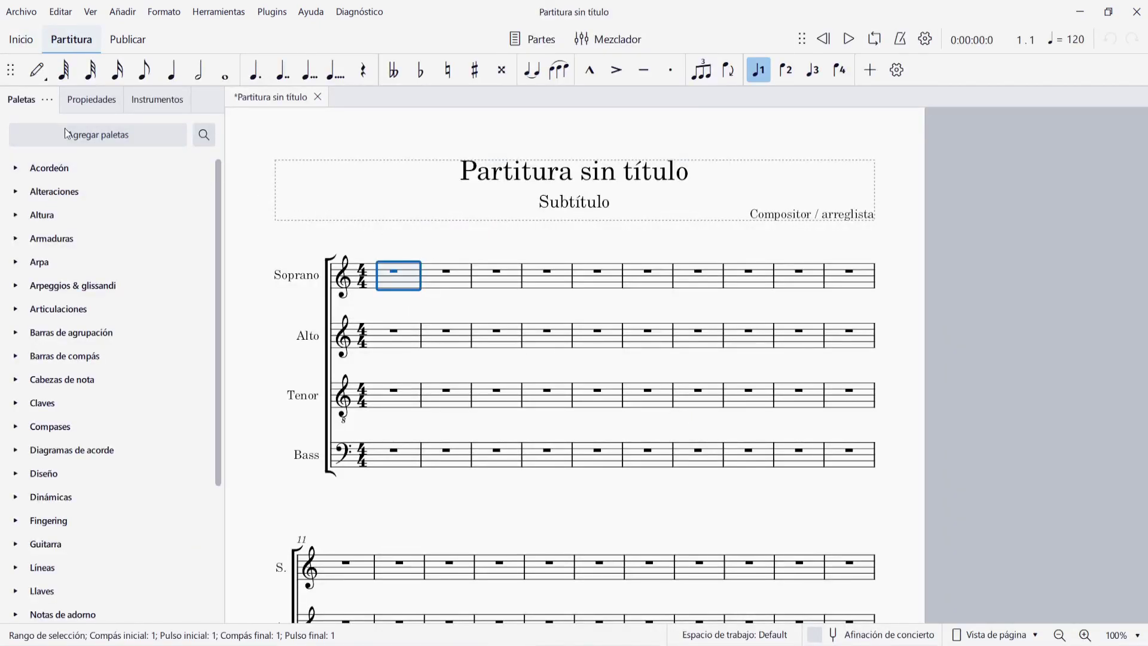
click(37, 71)
click(47, 80)
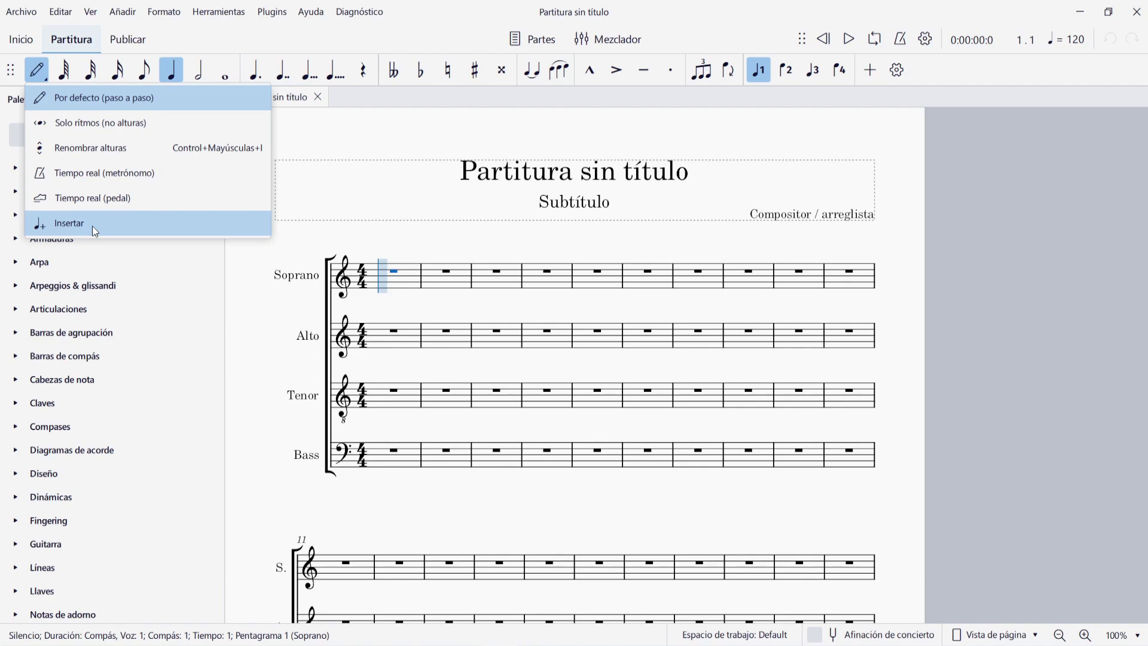
click(110, 226)
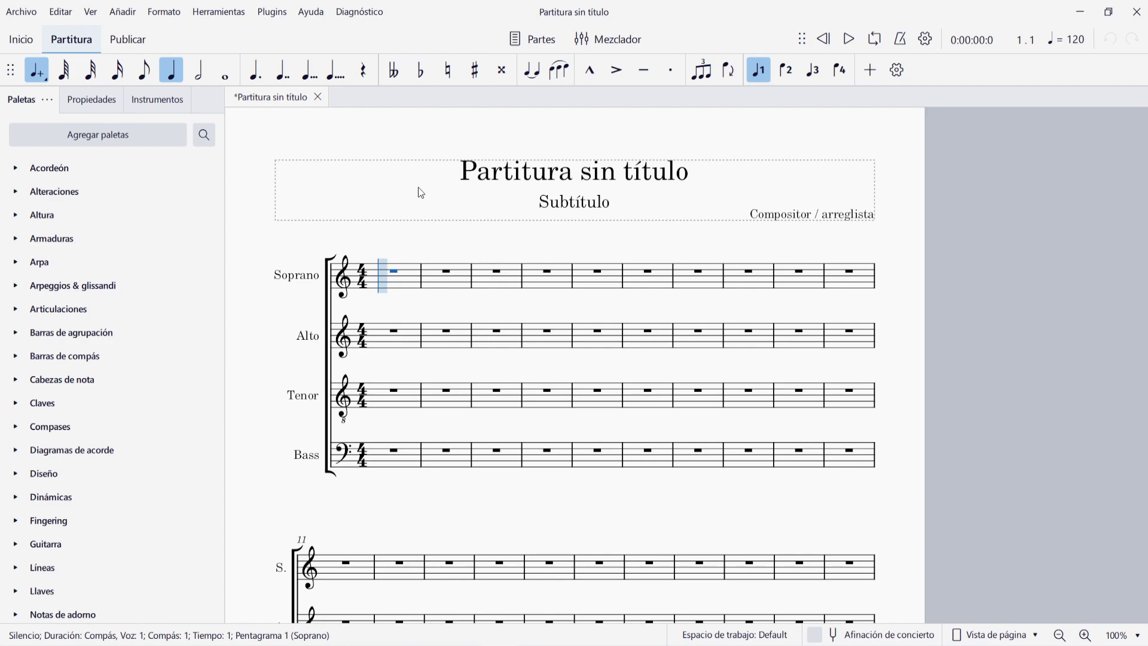
key(g)
key(g)
key(a)
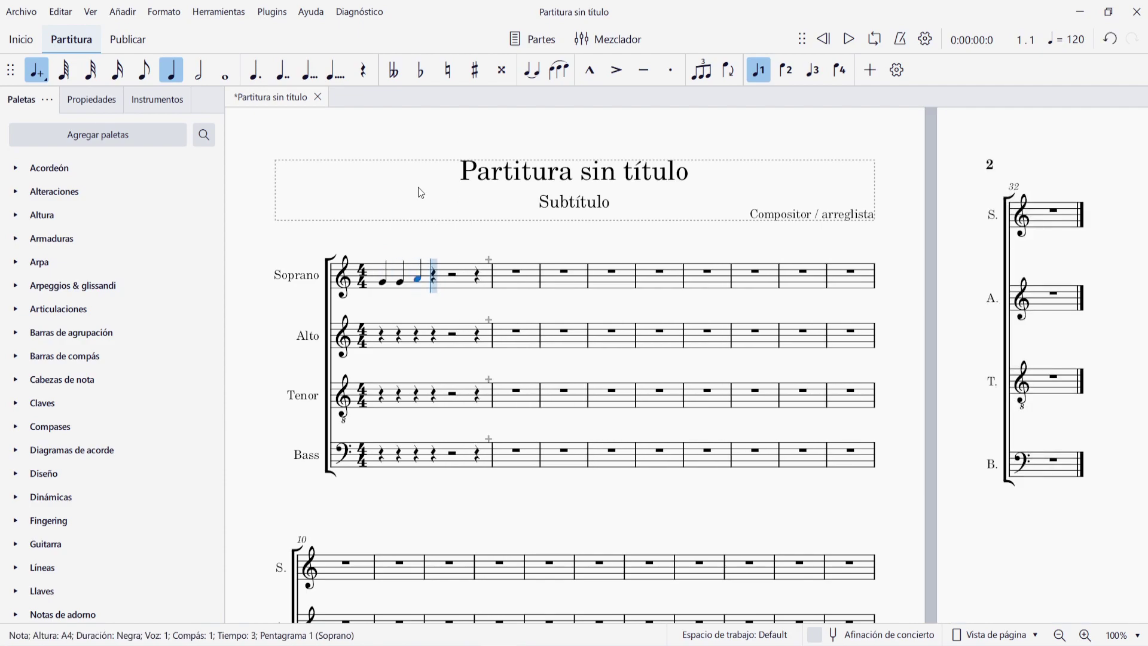
key(b)
key(b)
key(c)
key(d)
key(e)
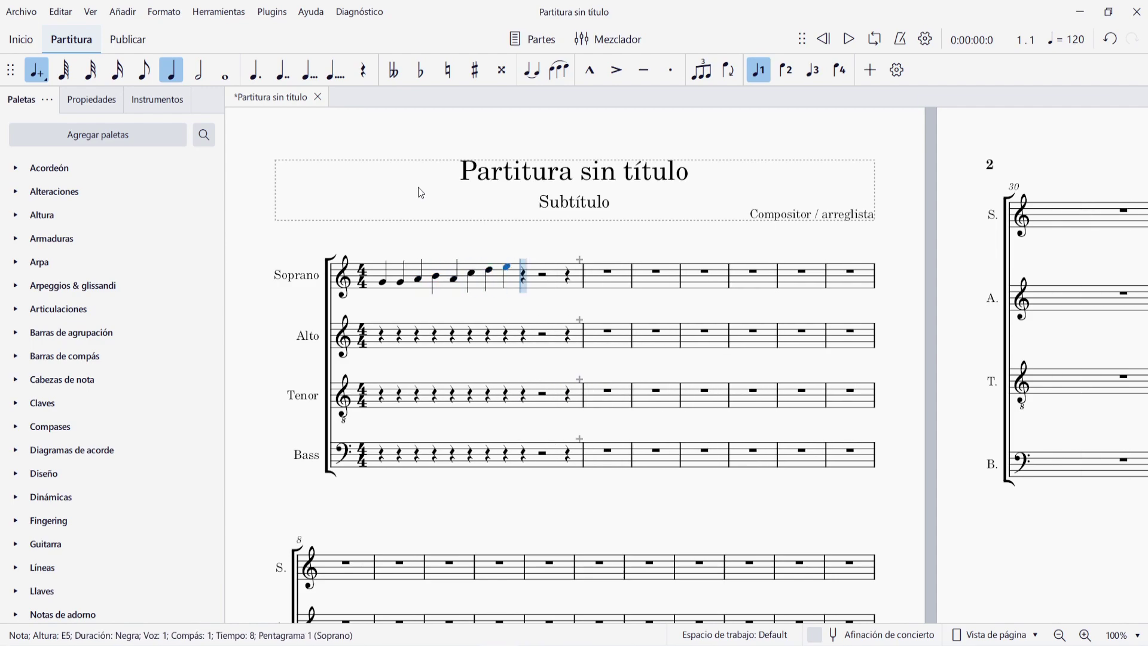
- Insert quarter notes high A, G, G, A, A, A, D and F in the same Soprano bar, and leave note input
key(a)
key(ctrl+Up)
key(g)
key(g)
key(a)
key(a)
key(a)
key(s)
key(d)
key(f)
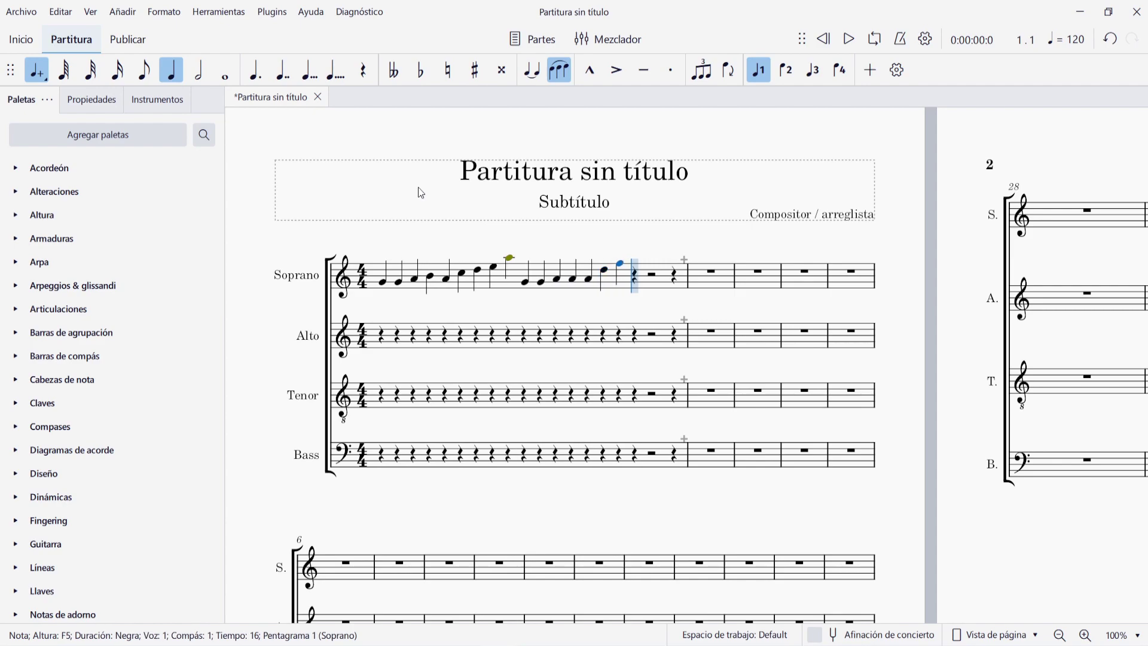
key(Escape)
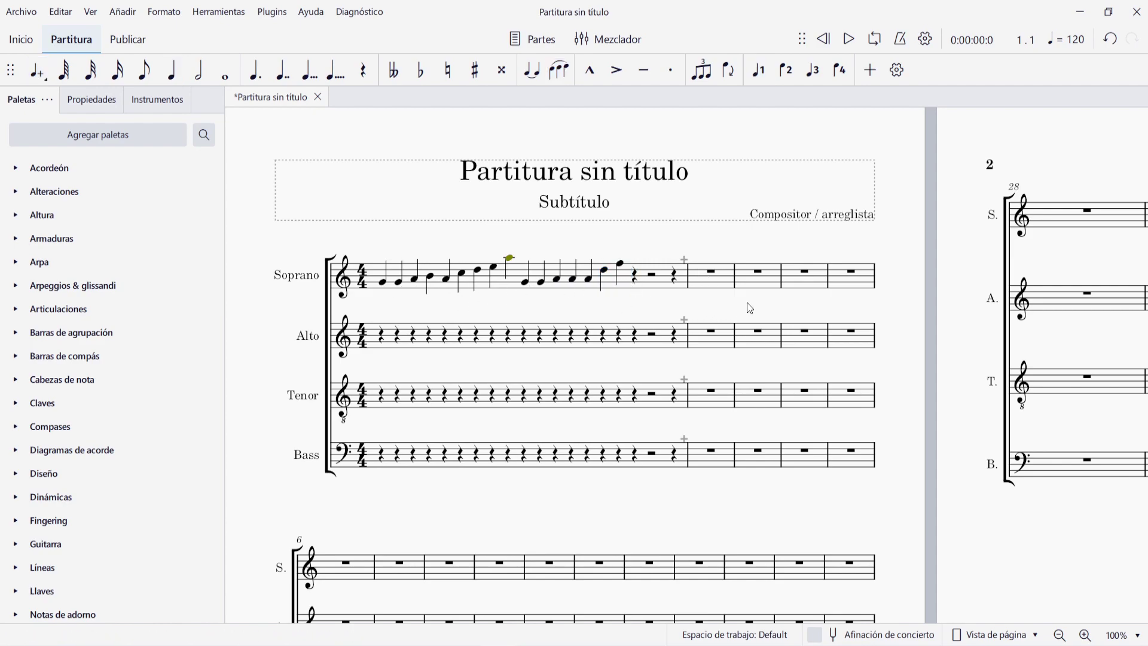
- Delete all bars from bar 2 to the end of the score
click(726, 281)
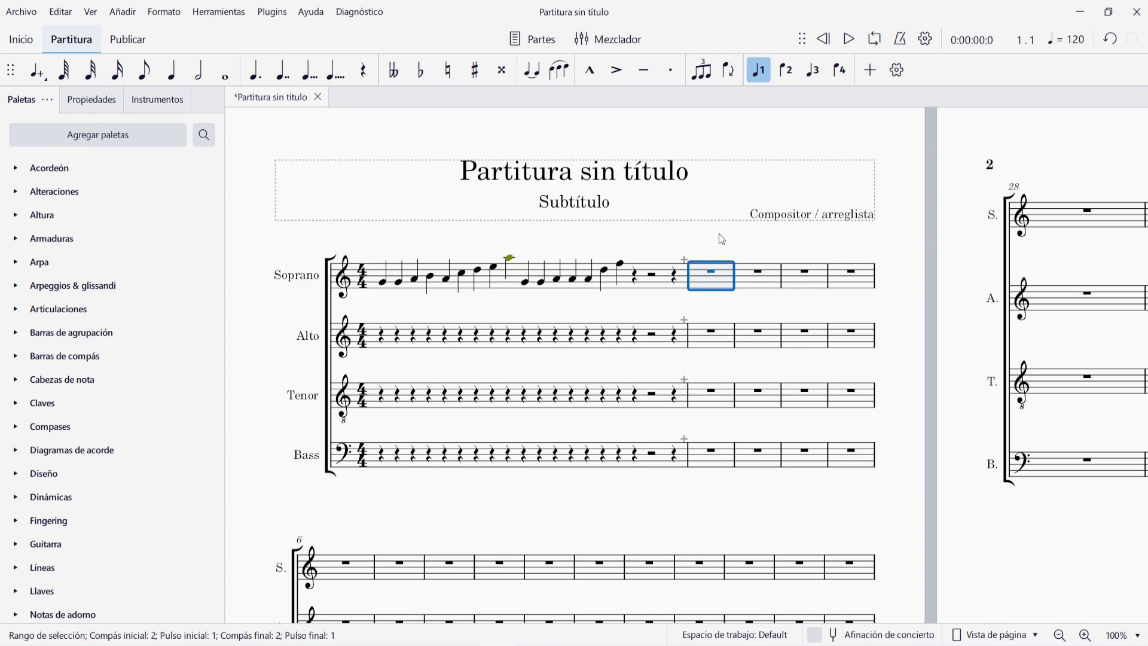
key(ctrl+shift+End)
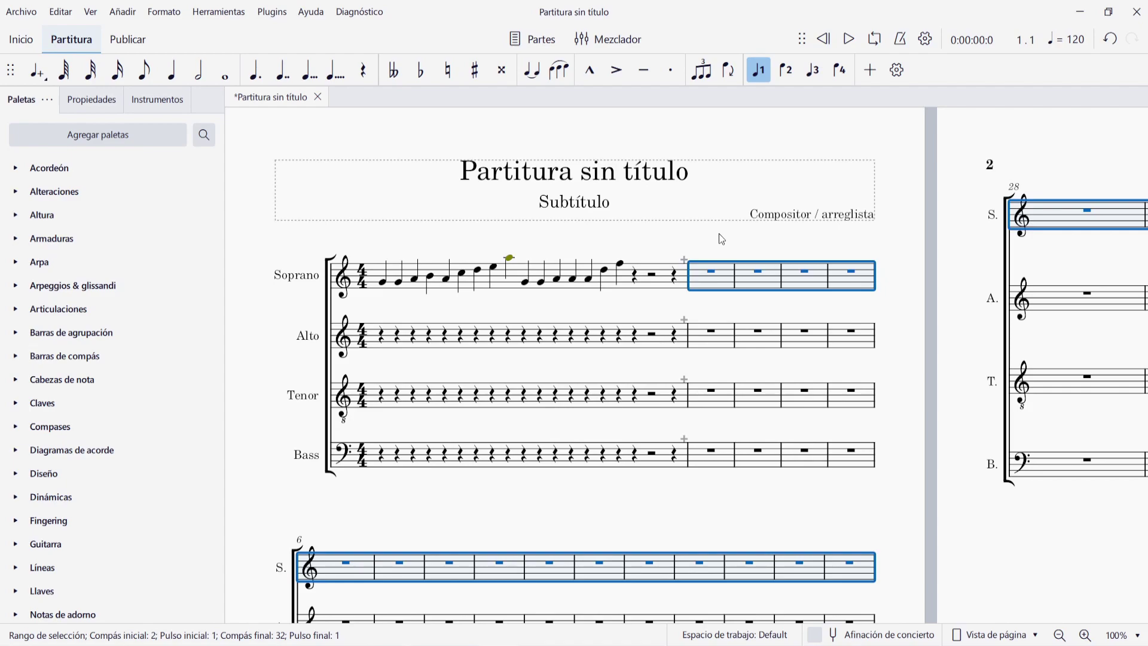
key(ctrl+Delete)
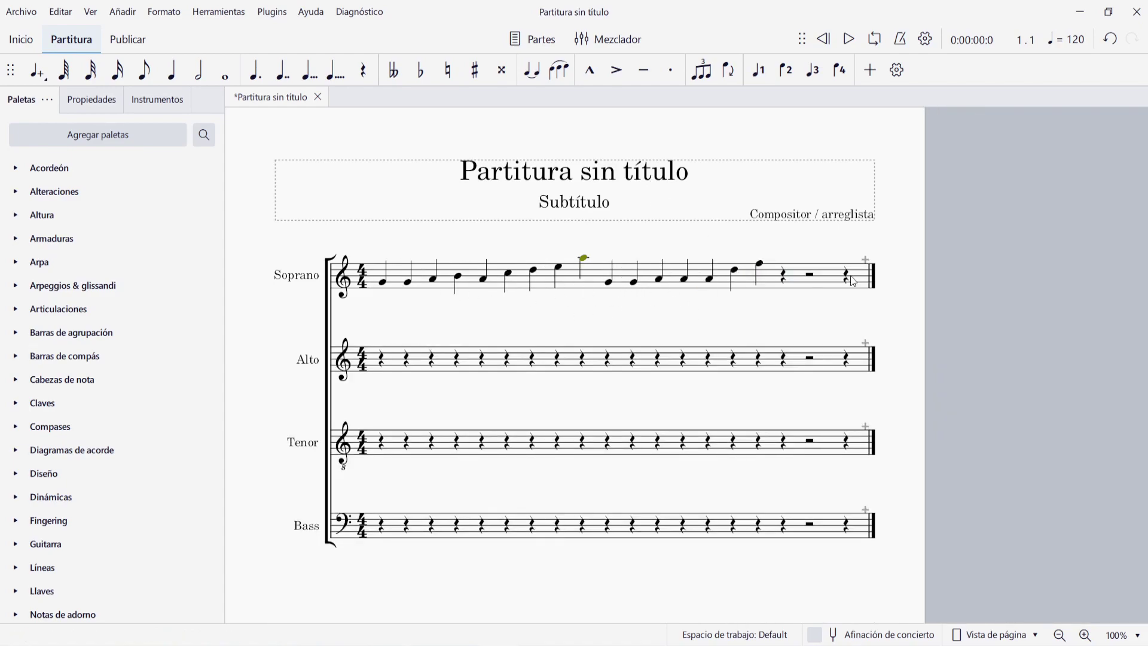
- Try to delete the 4/4 time signature from all staves, and undo the deletion
click(363, 282)
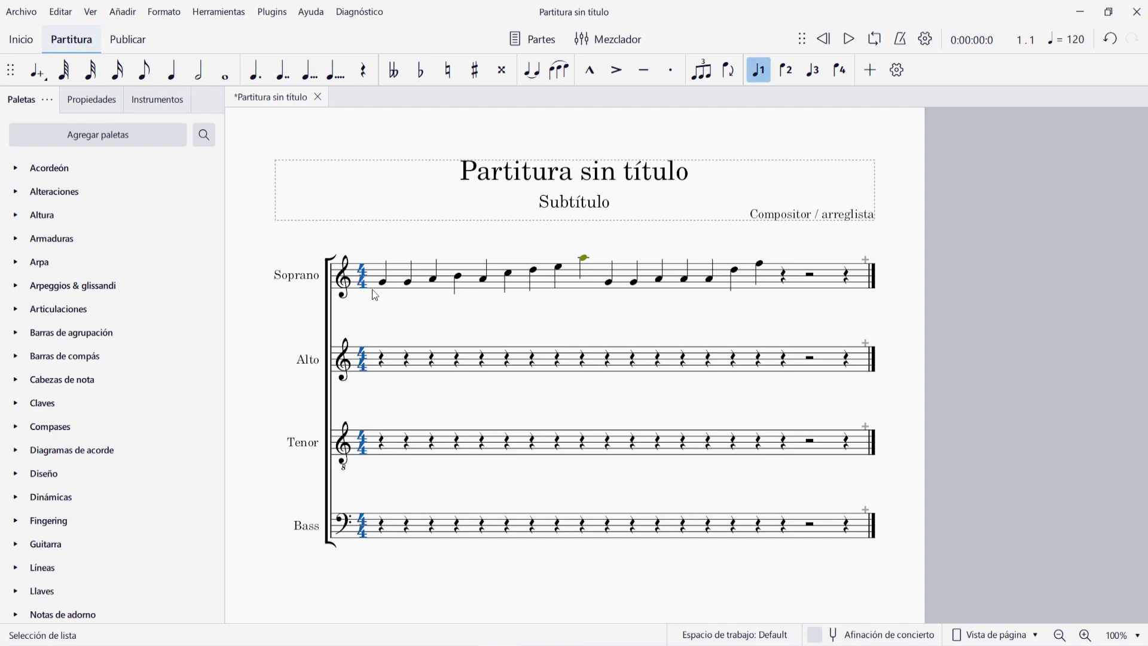
key(Delete)
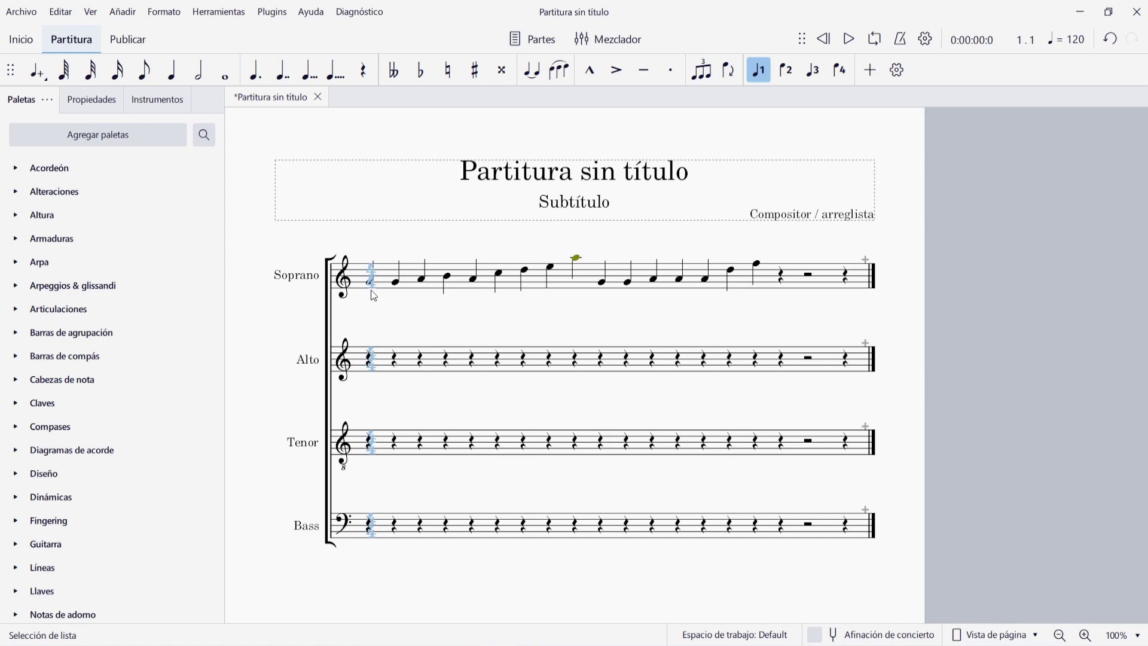
key(ctrl+z)
- Hide the time signature on the Soprano staff through its staff properties
click(402, 277)
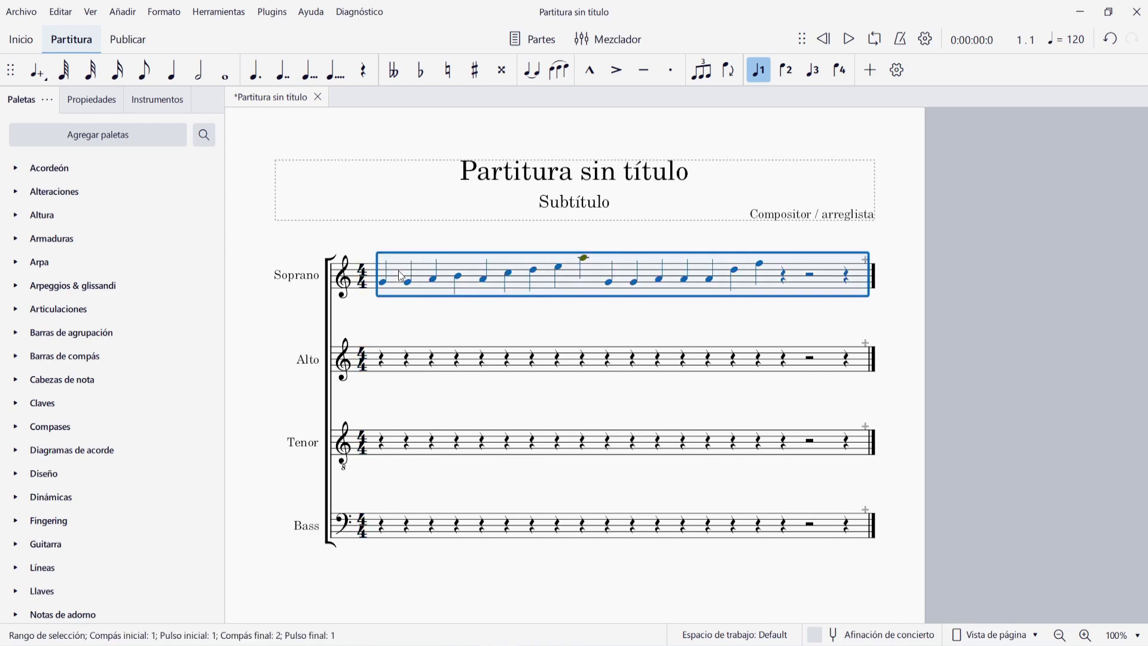
right_click(402, 276)
click(477, 438)
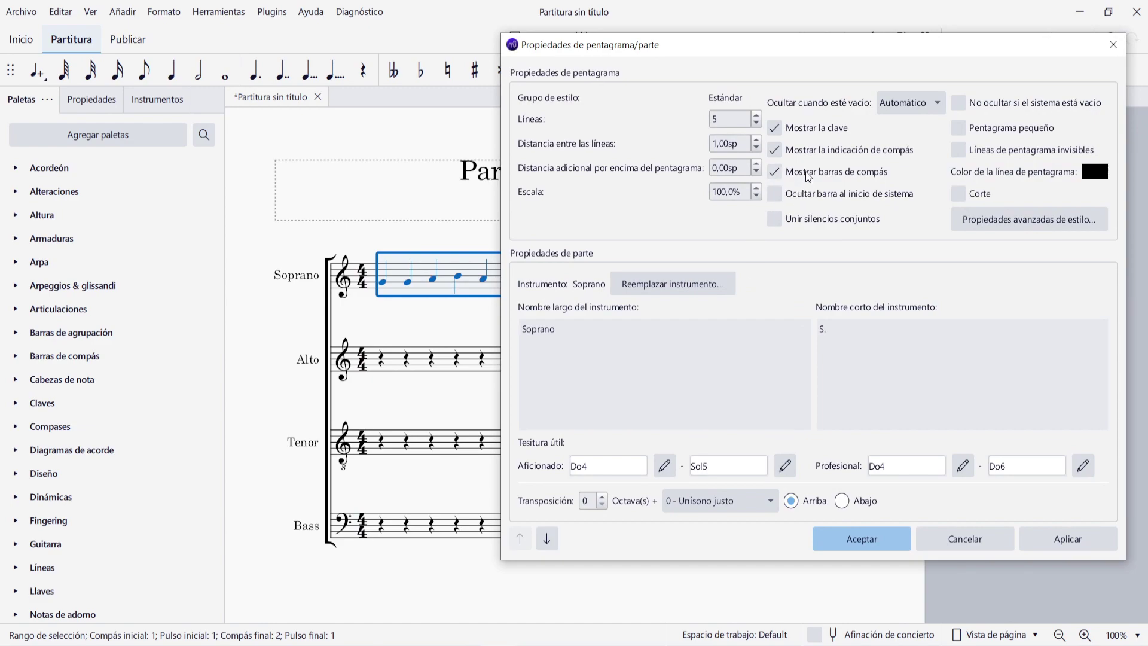
click(813, 151)
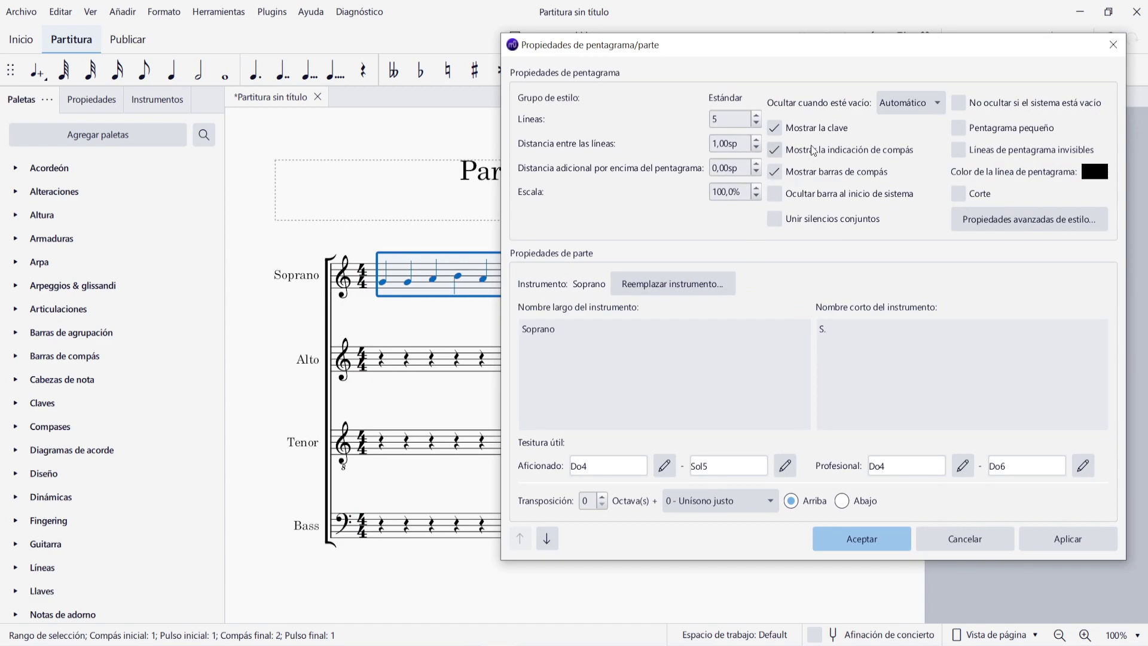
click(1081, 540)
click(861, 541)
click(575, 323)
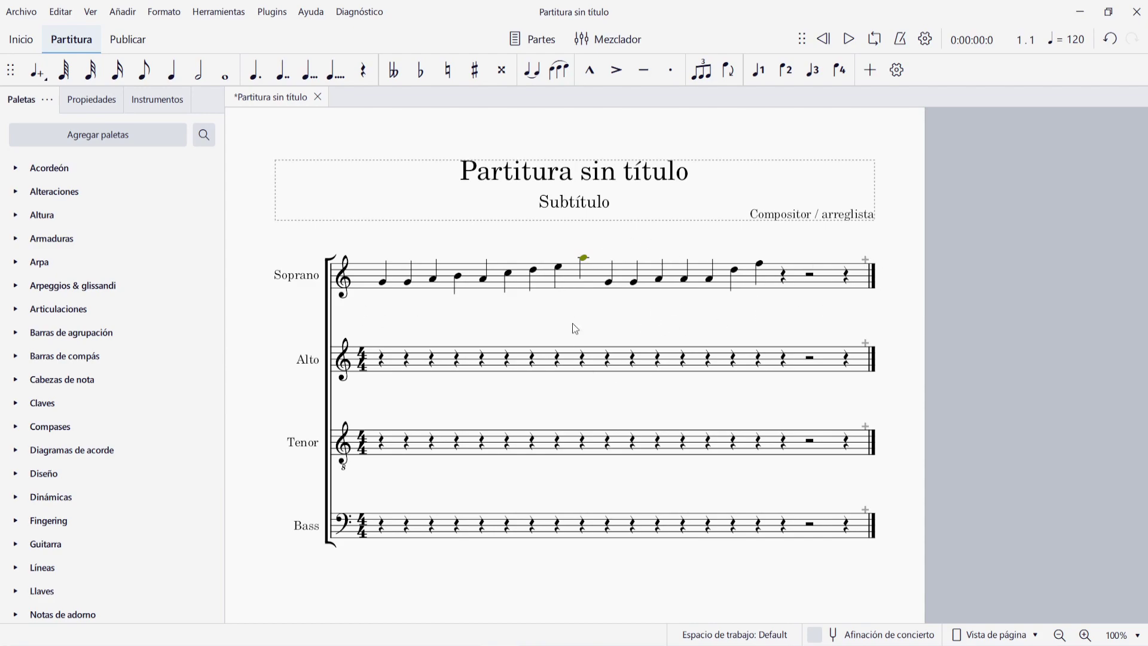
- Examine the nominal and actual duration in the properties of bar 1, and close them without changes
click(827, 281)
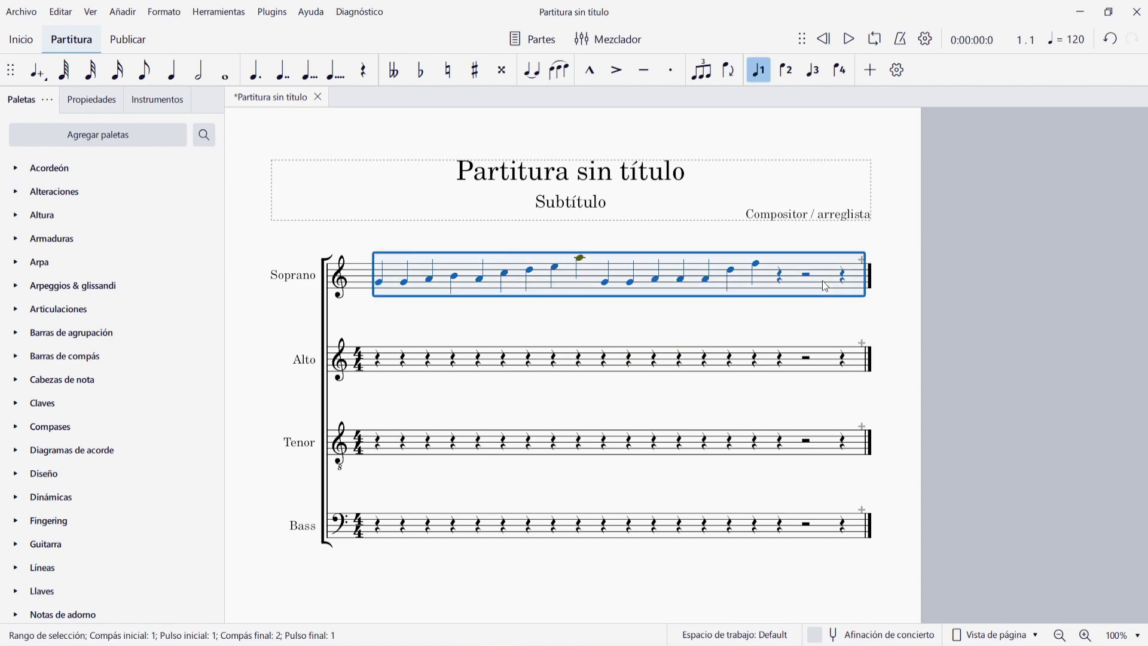
right_click(823, 281)
click(930, 503)
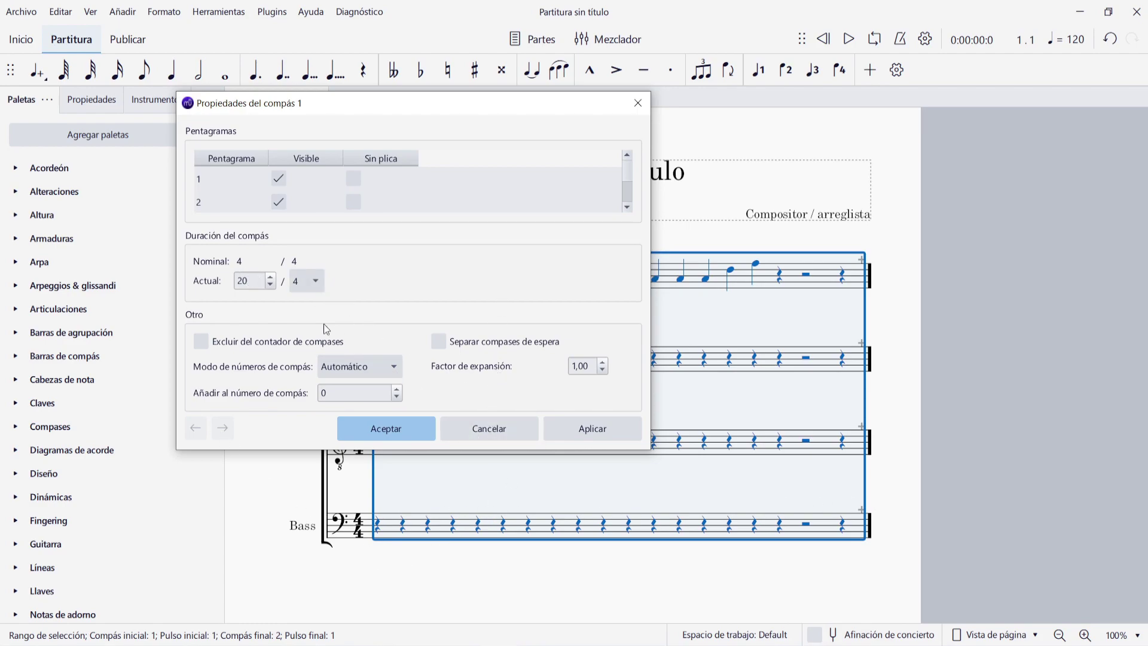
click(505, 435)
key(Escape)
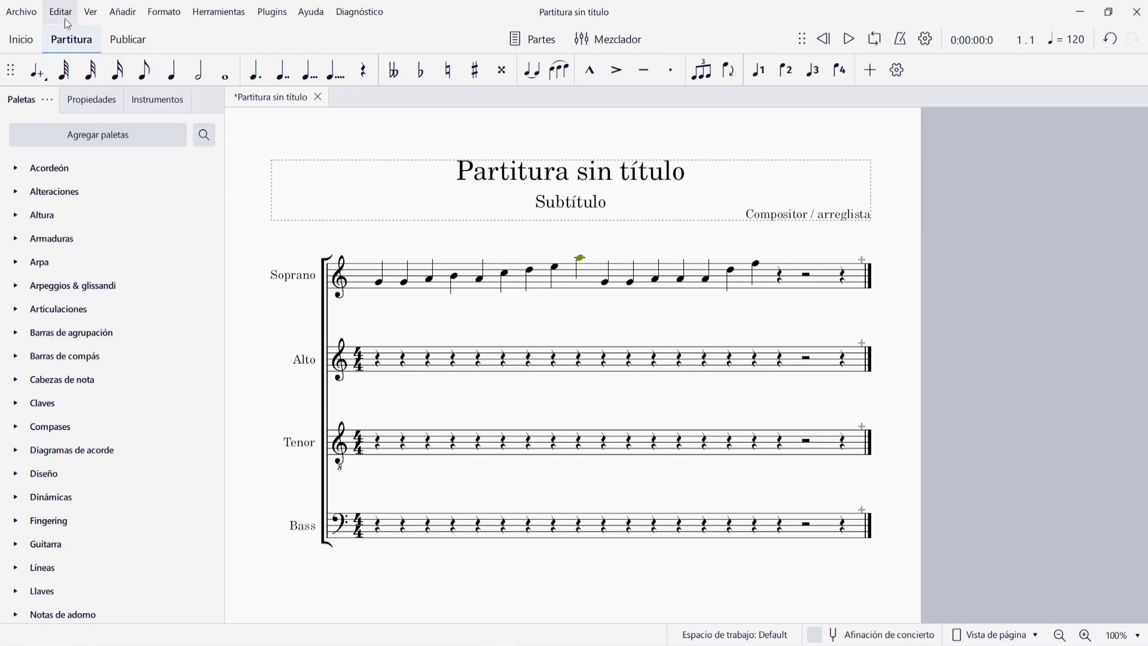
- Turn off the marking of irregular measures, and close this score
click(90, 12)
mouse_move(250, 370)
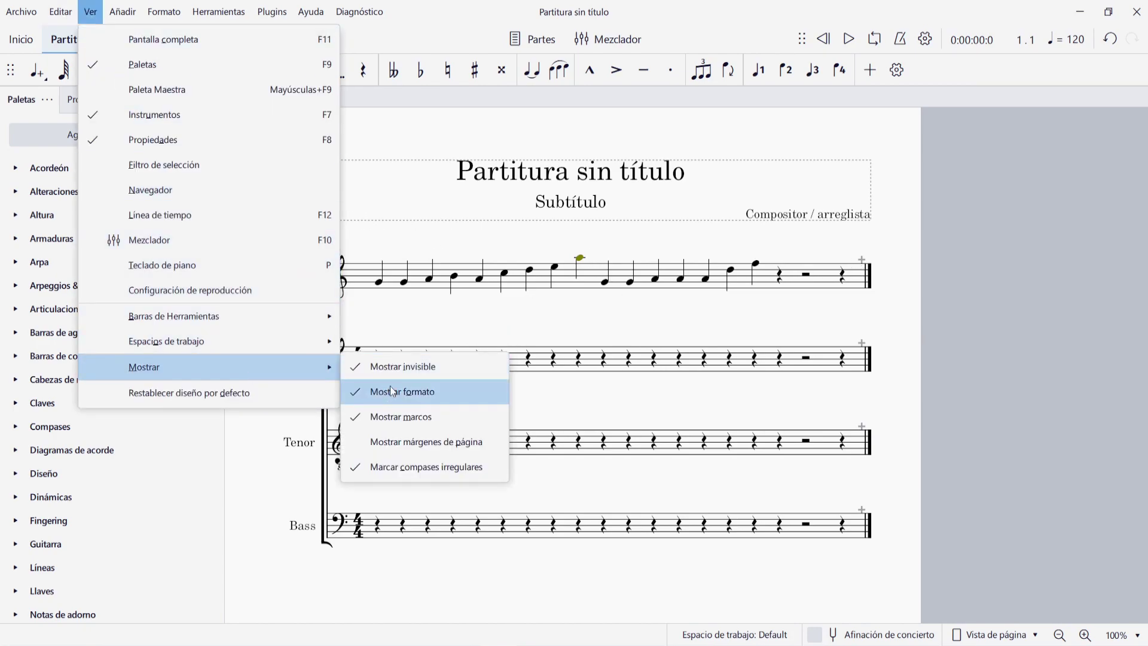
click(460, 467)
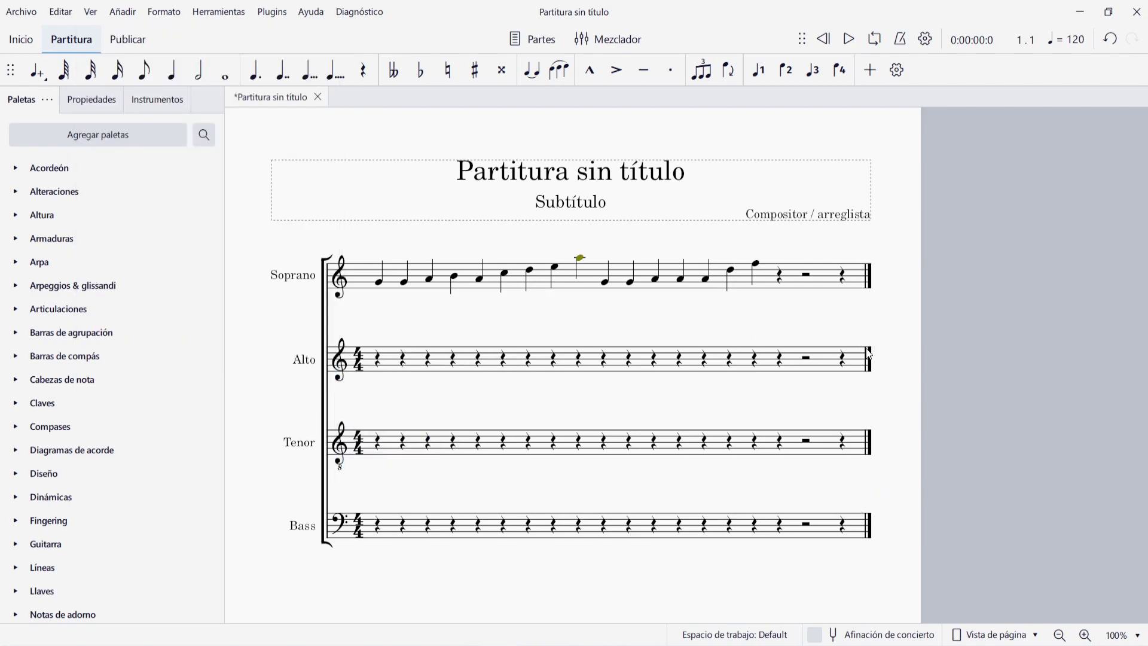
key(ctrl+w)
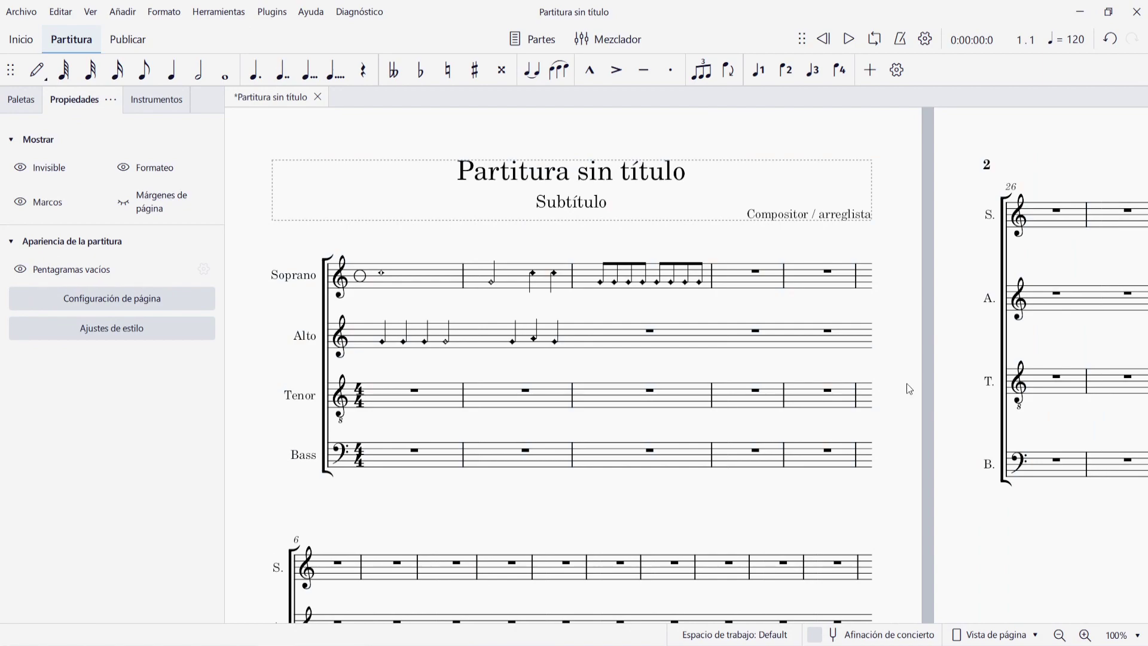
- Show the time signature and the barlines again on the Alto staff
scroll(634, 508, right, 1)
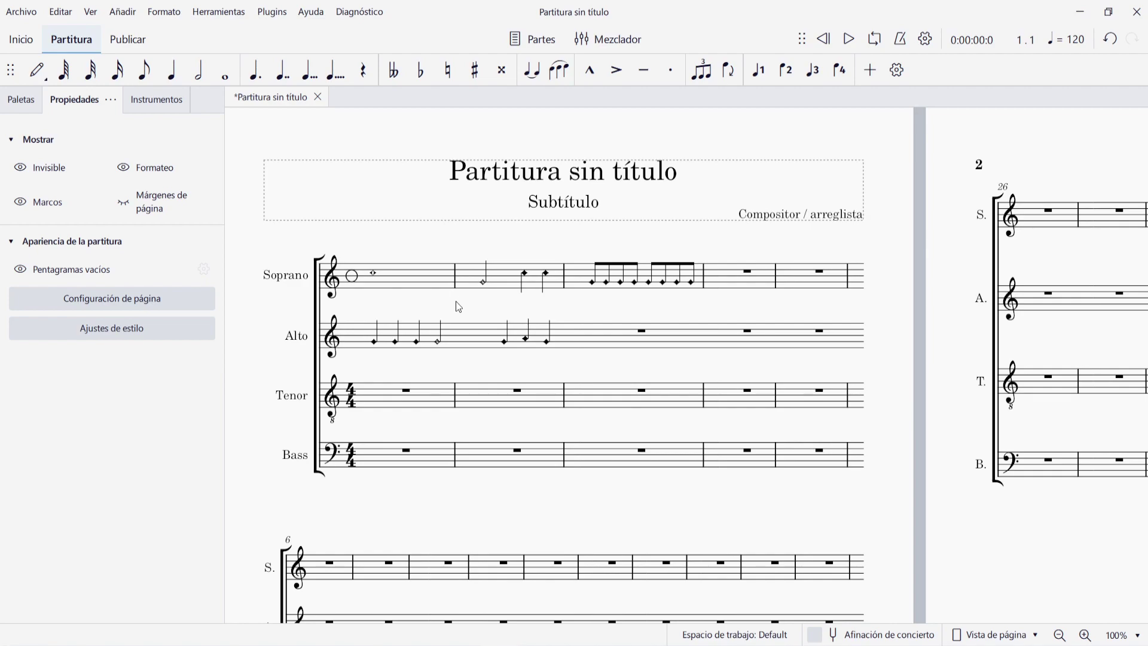
right_click(478, 337)
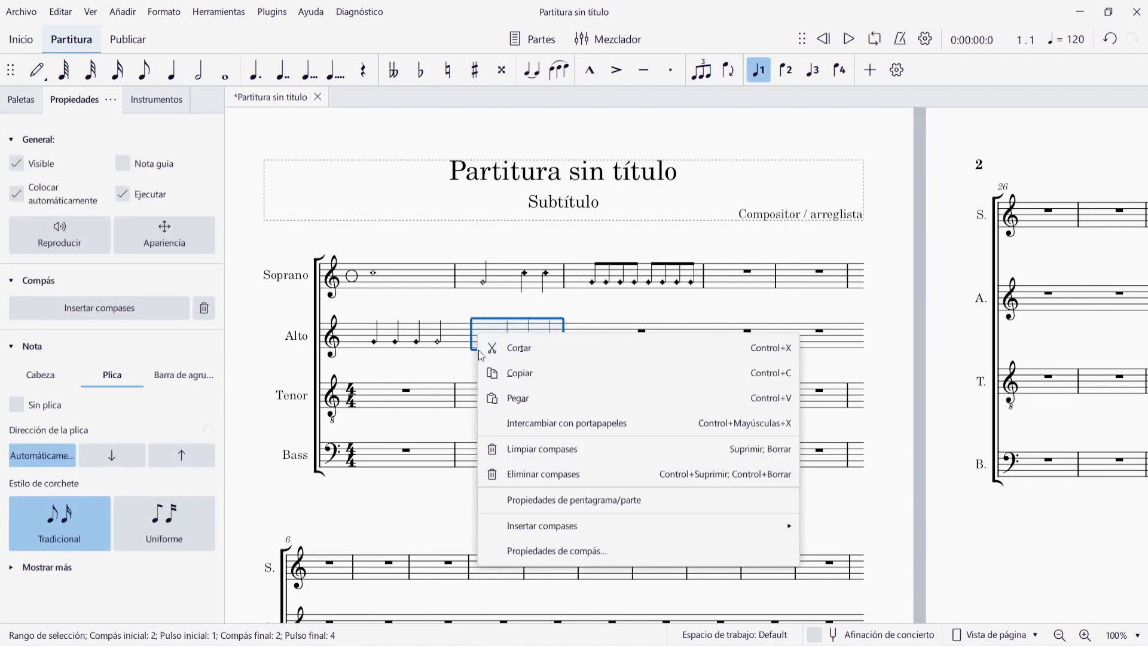
click(556, 500)
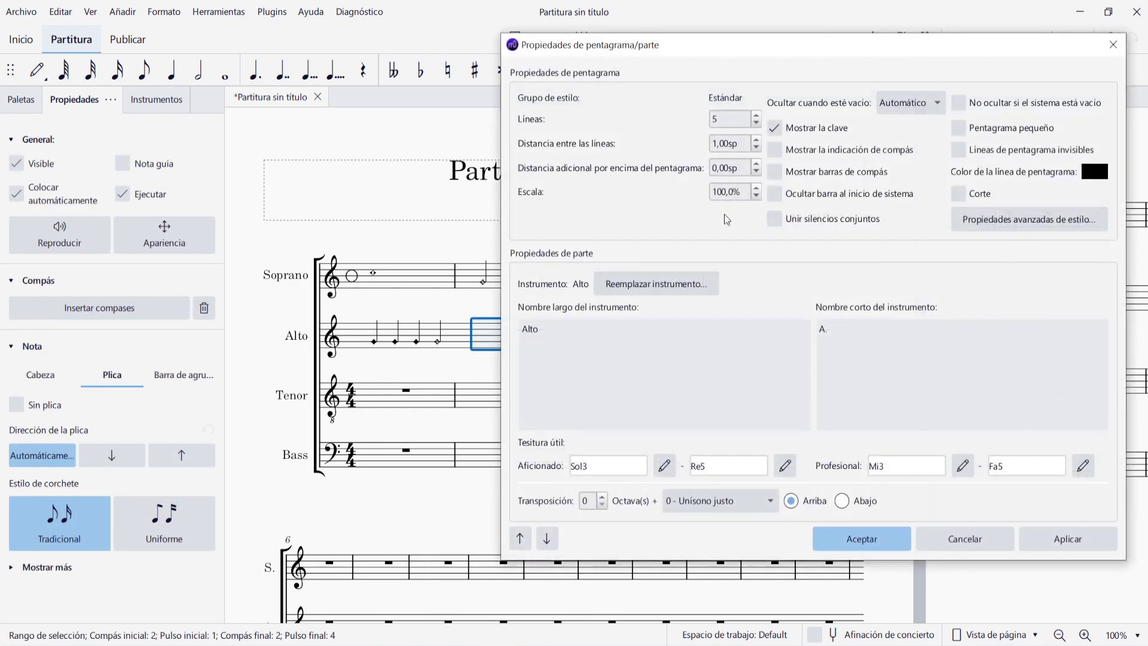
click(776, 151)
click(775, 173)
click(1035, 535)
click(862, 538)
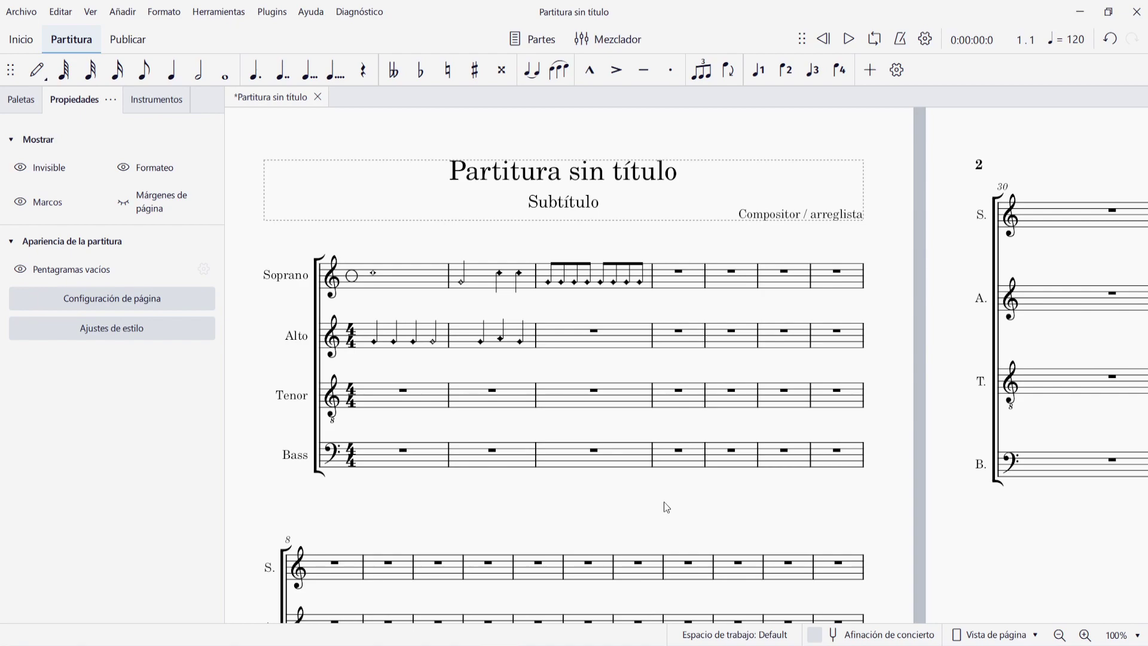
- Hide the barlines on the Bass staff through its staff properties
click(436, 459)
right_click(435, 455)
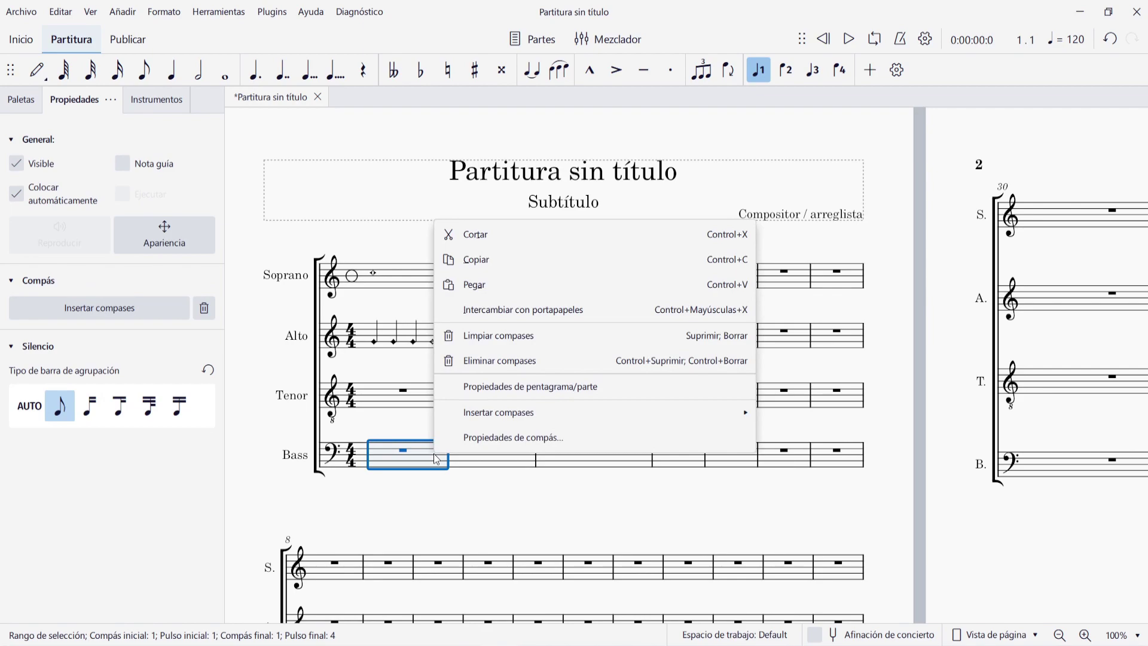
click(541, 390)
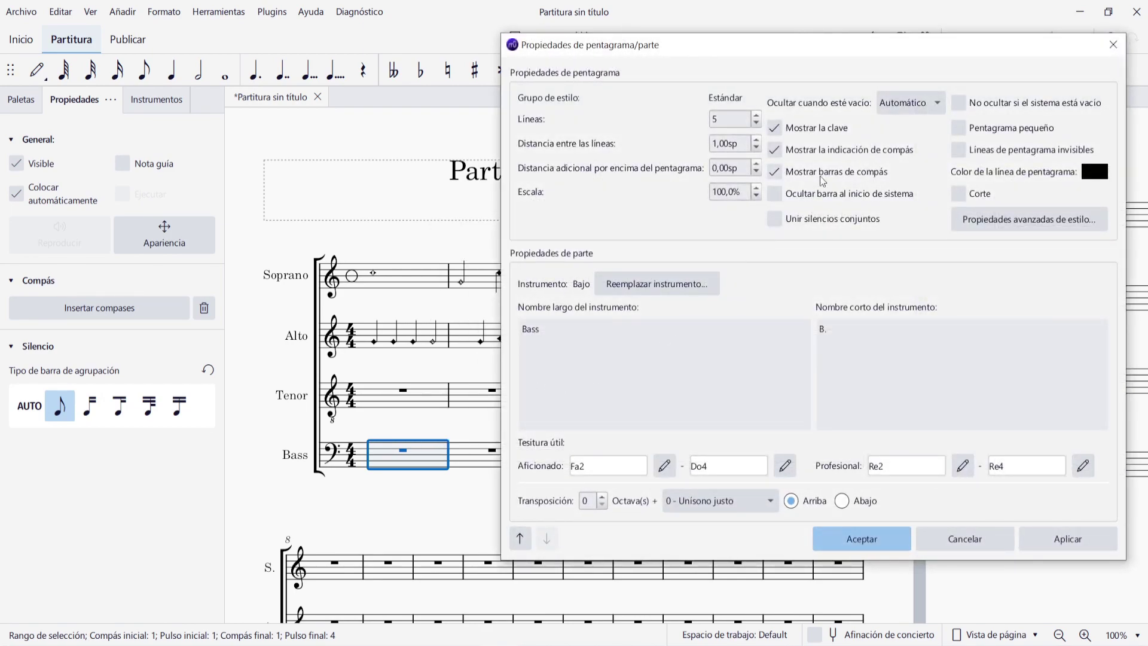
click(851, 171)
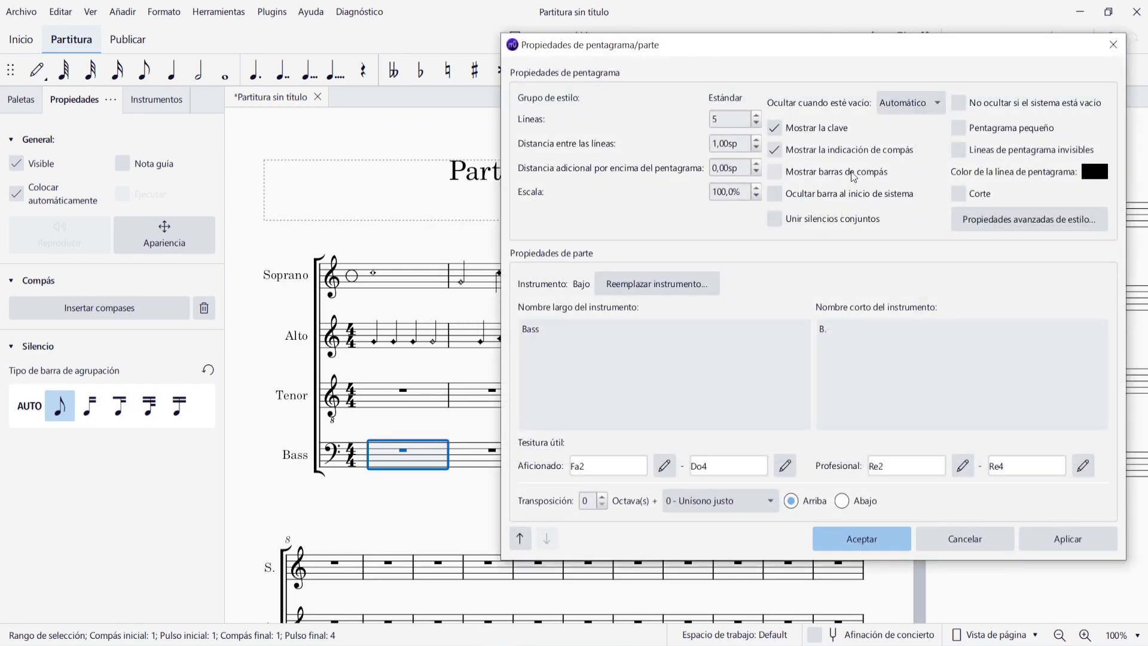
click(1070, 539)
click(903, 539)
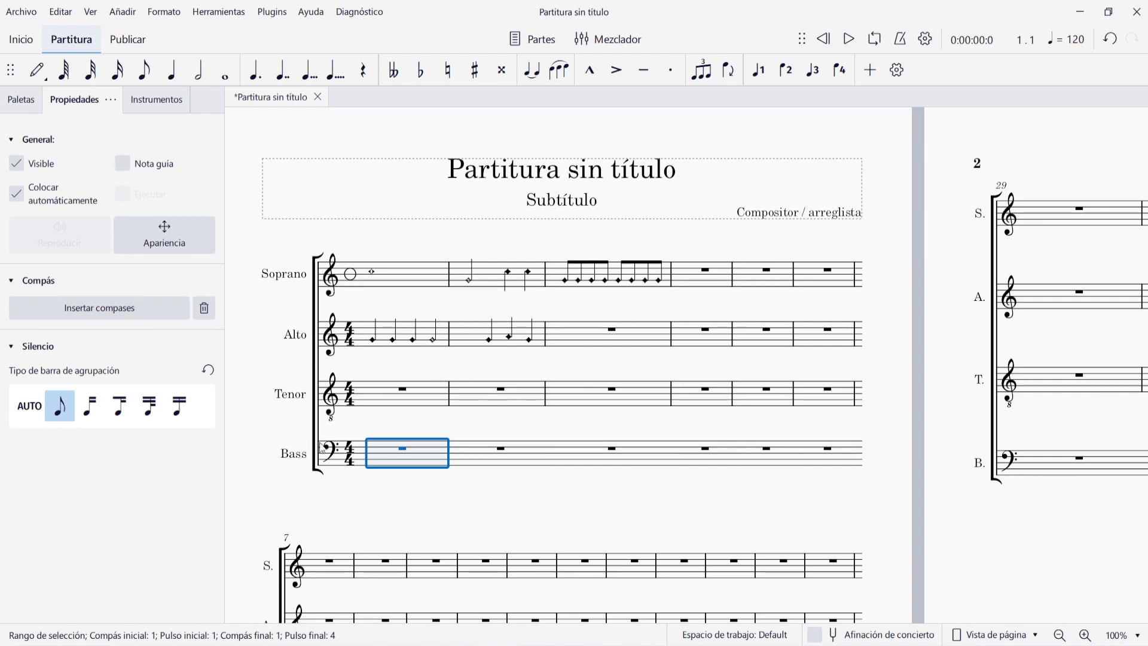
- Extend the barline after bar 1 to the next staff on the Soprano, Alto and Tenor staves
click(449, 270)
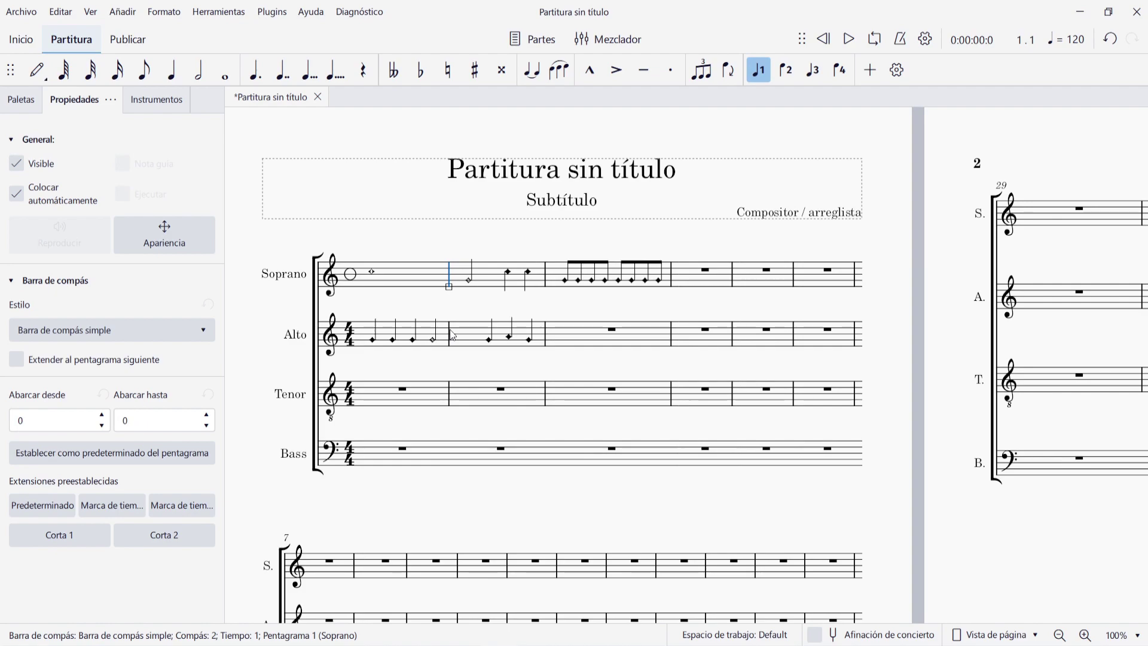
ctrl+click(452, 335)
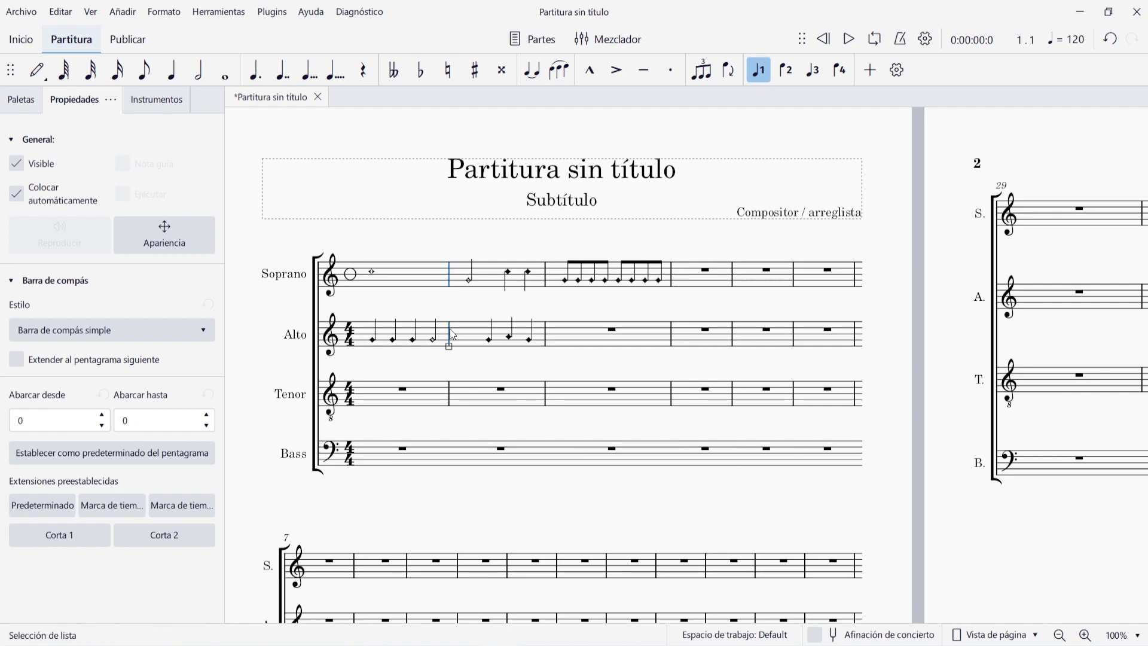
ctrl+click(451, 390)
click(22, 363)
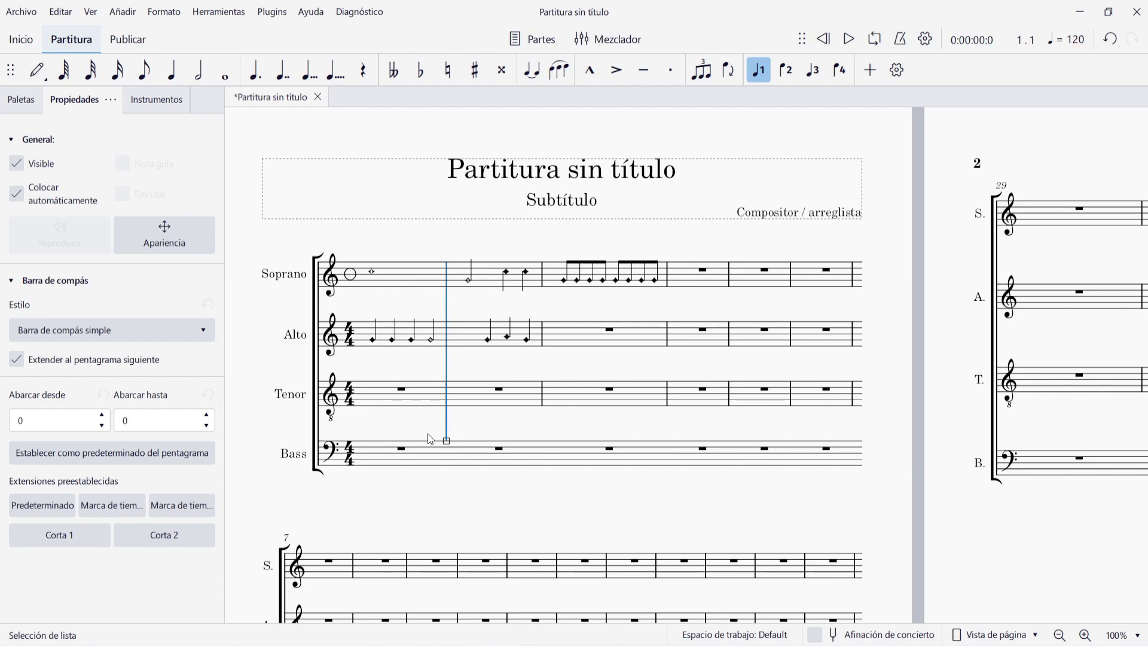
- Turn off the extension to the next staff for the selected barlines and set where their span starts to 20
click(18, 361)
click(102, 415)
click(101, 415)
click(101, 415)
click(102, 415)
click(102, 415)
click(102, 415)
click(101, 414)
click(102, 415)
click(102, 415)
click(102, 415)
click(102, 415)
click(101, 415)
click(102, 415)
click(102, 415)
click(101, 415)
click(101, 415)
click(101, 415)
click(482, 296)
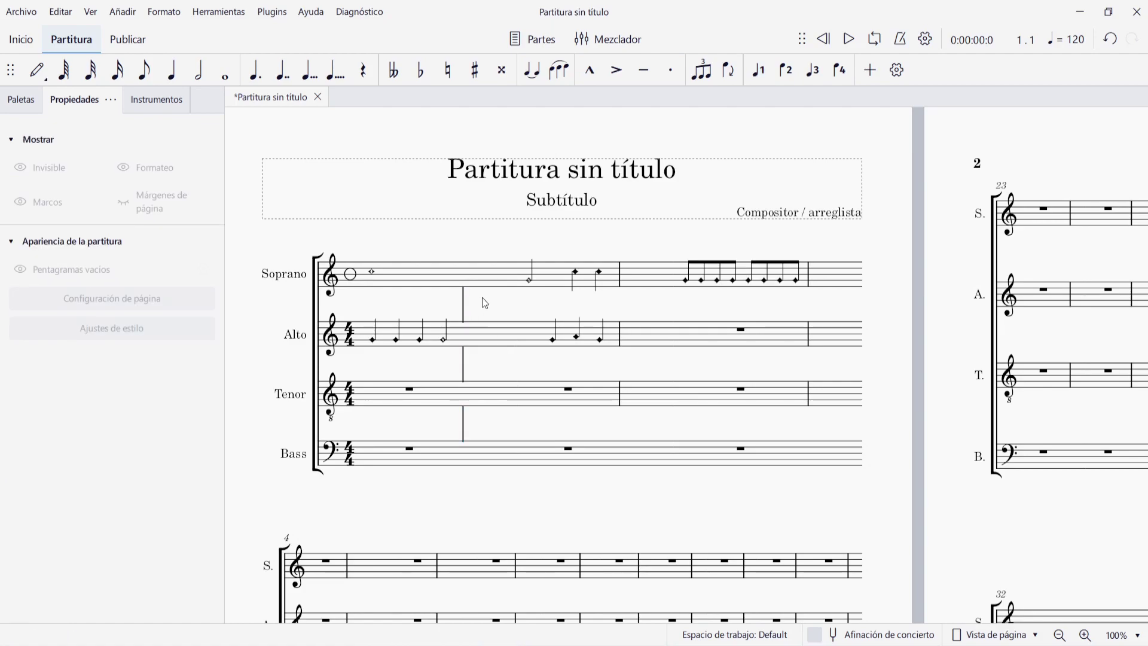
- Make the span of the barlines after bar 1 the staff default on the Soprano, Alto and Tenor staves
click(461, 432)
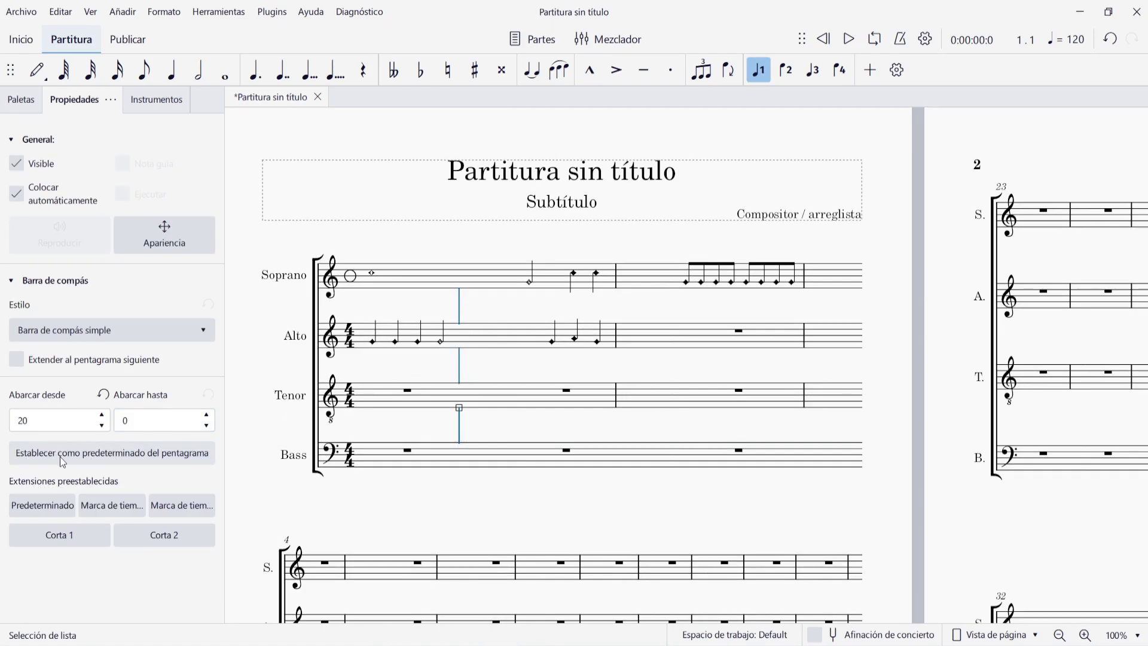
click(134, 459)
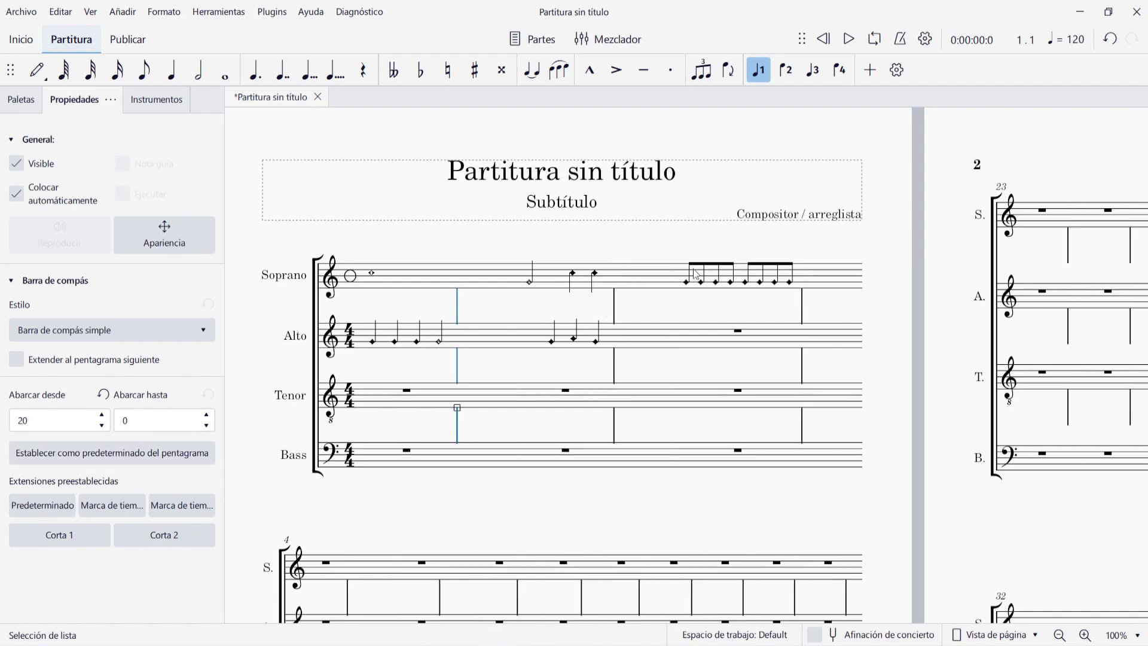
click(506, 427)
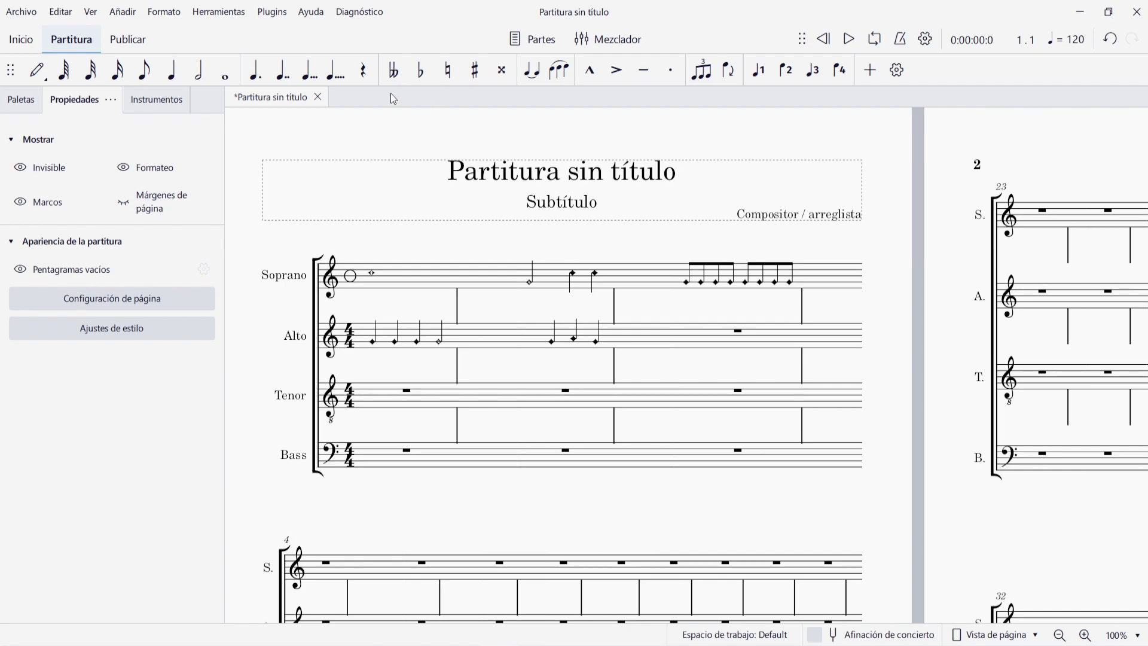
- Close the current score and create a new one from the Guitar template
click(317, 97)
click(613, 417)
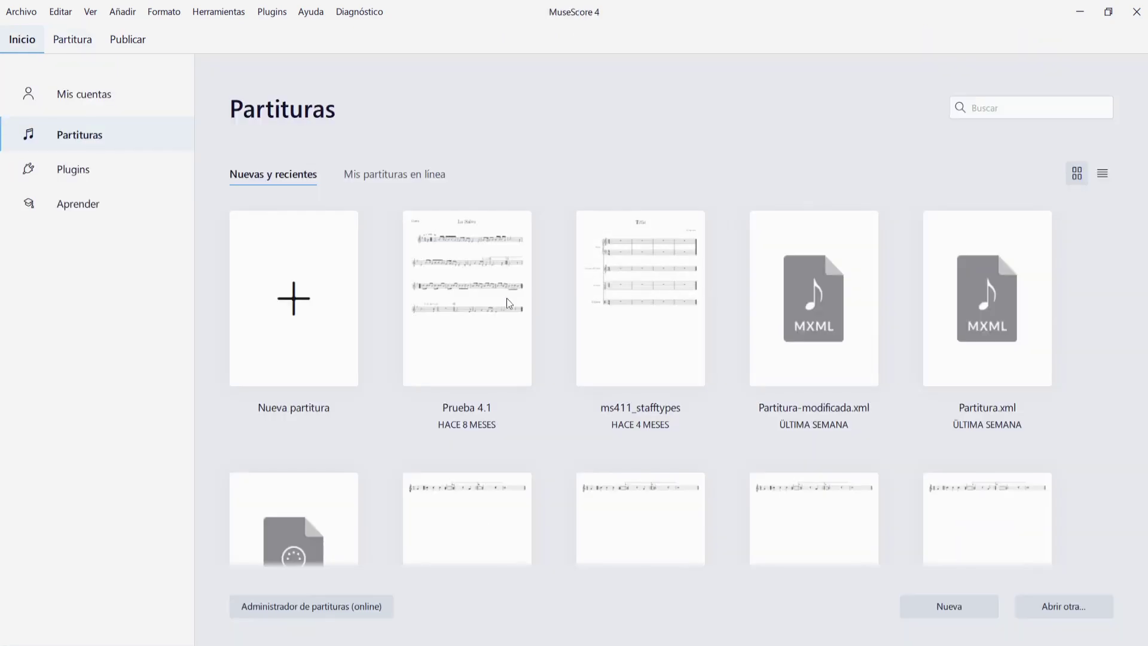
click(293, 299)
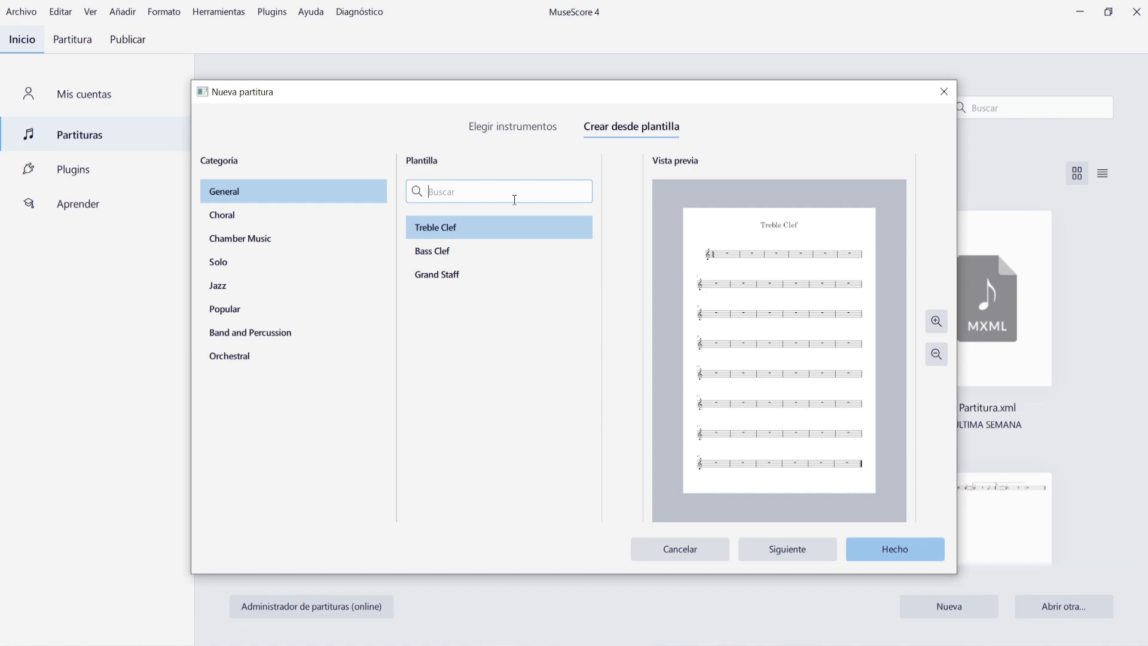
text(guit)
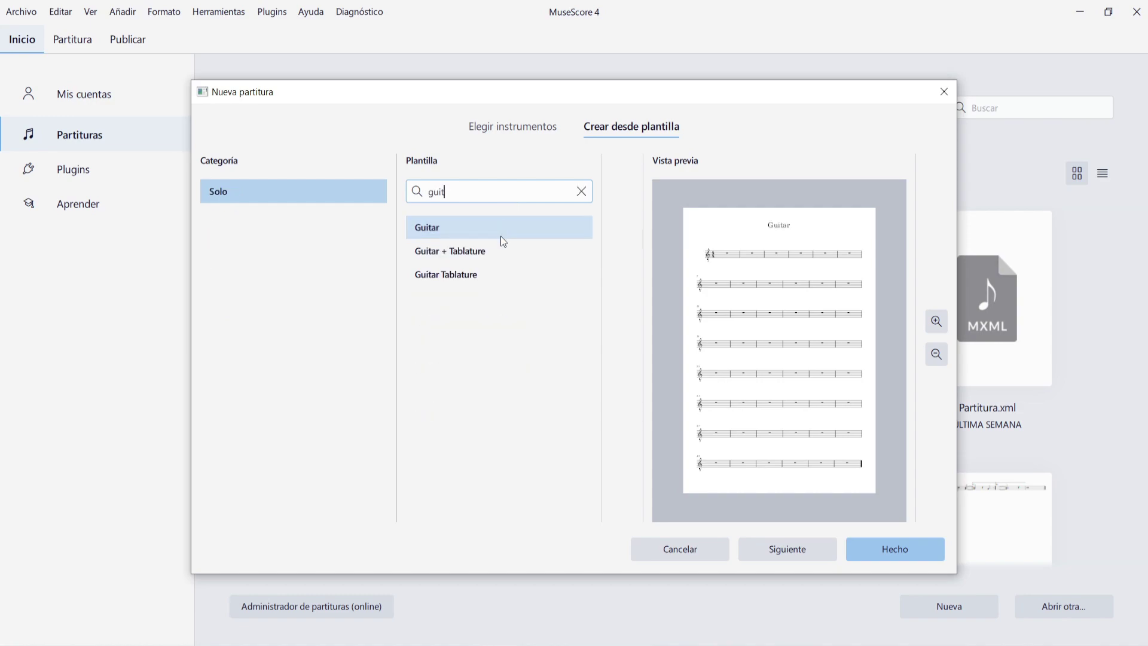
double_click(501, 237)
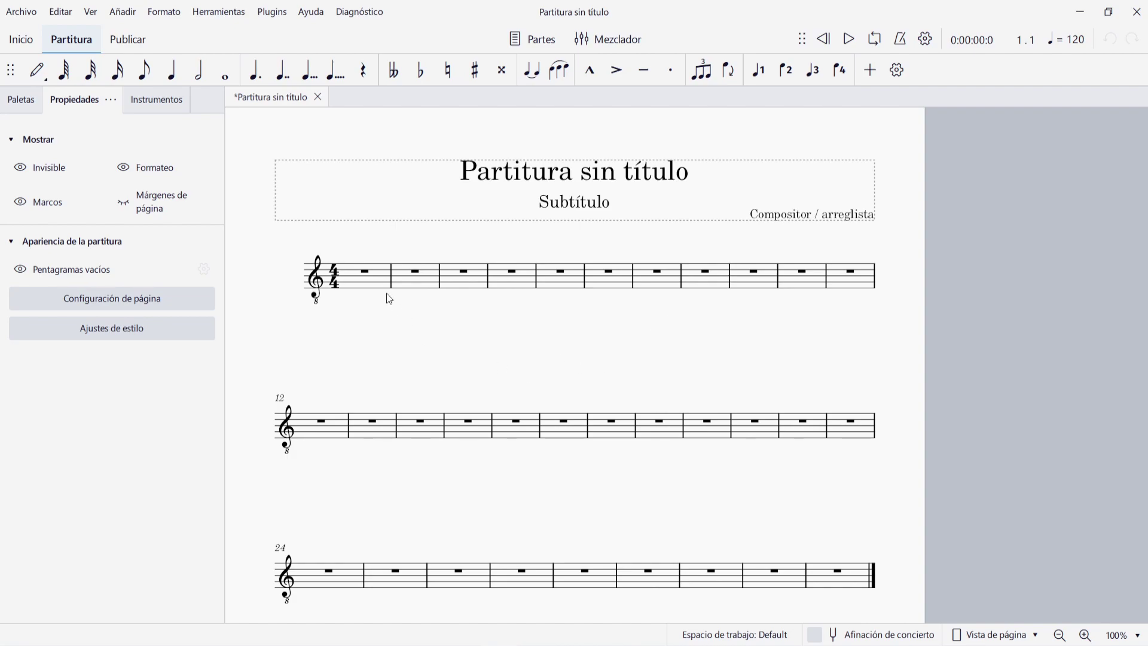
- Fill bars 1 to 6 of the guitar staff with slashes
click(371, 276)
shift+click(592, 281)
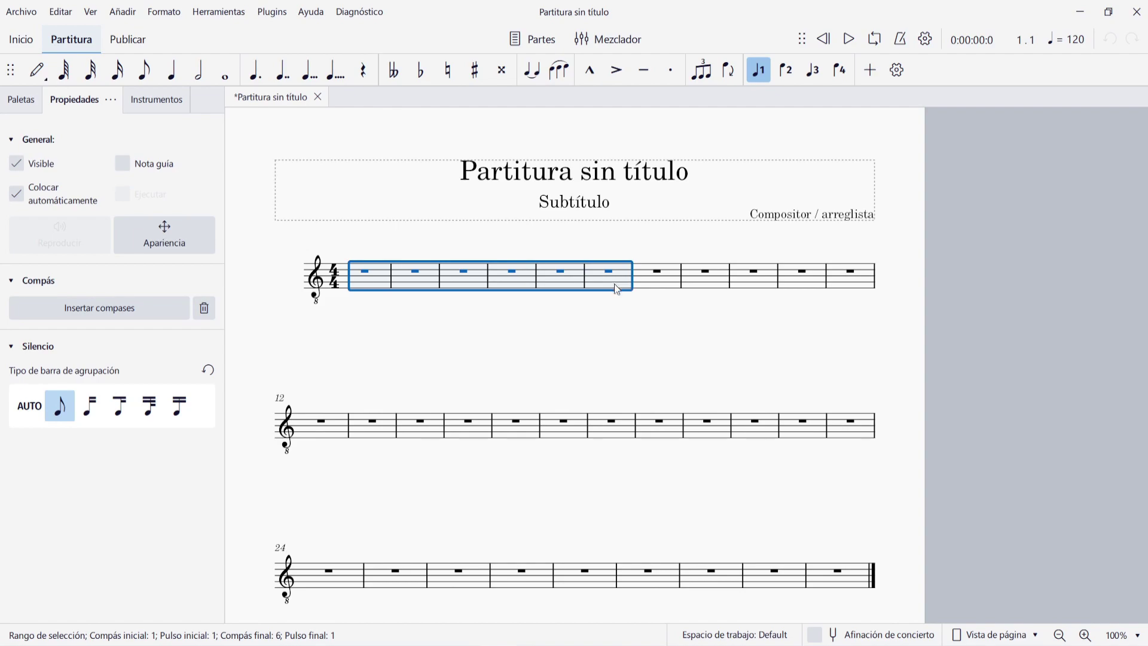
click(209, 14)
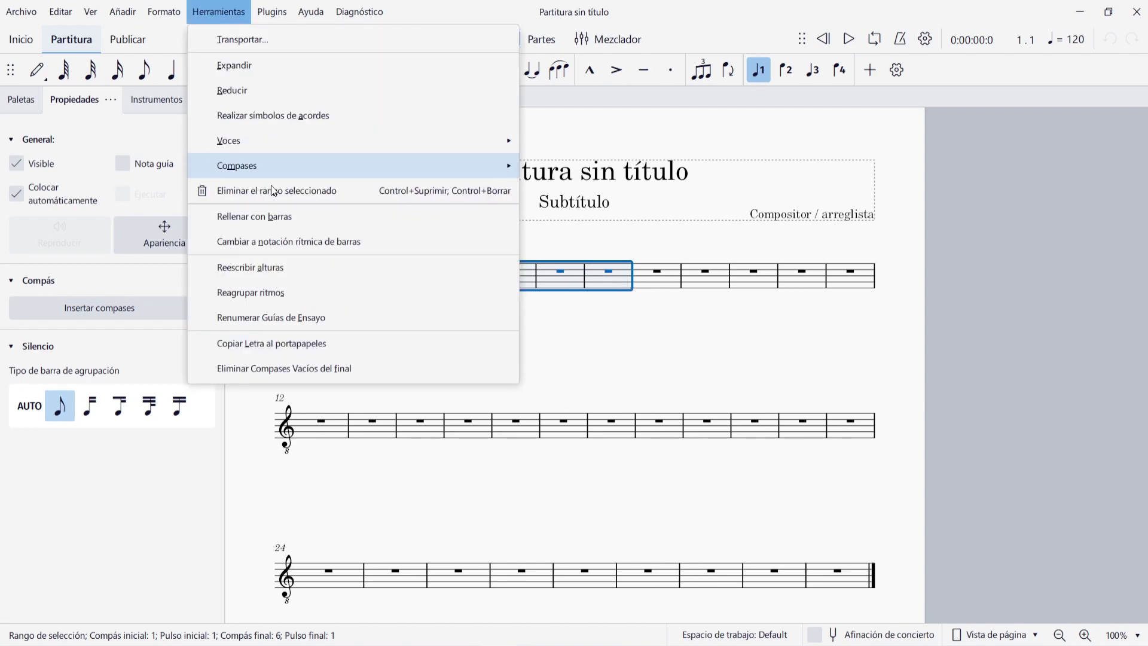
click(289, 216)
click(435, 323)
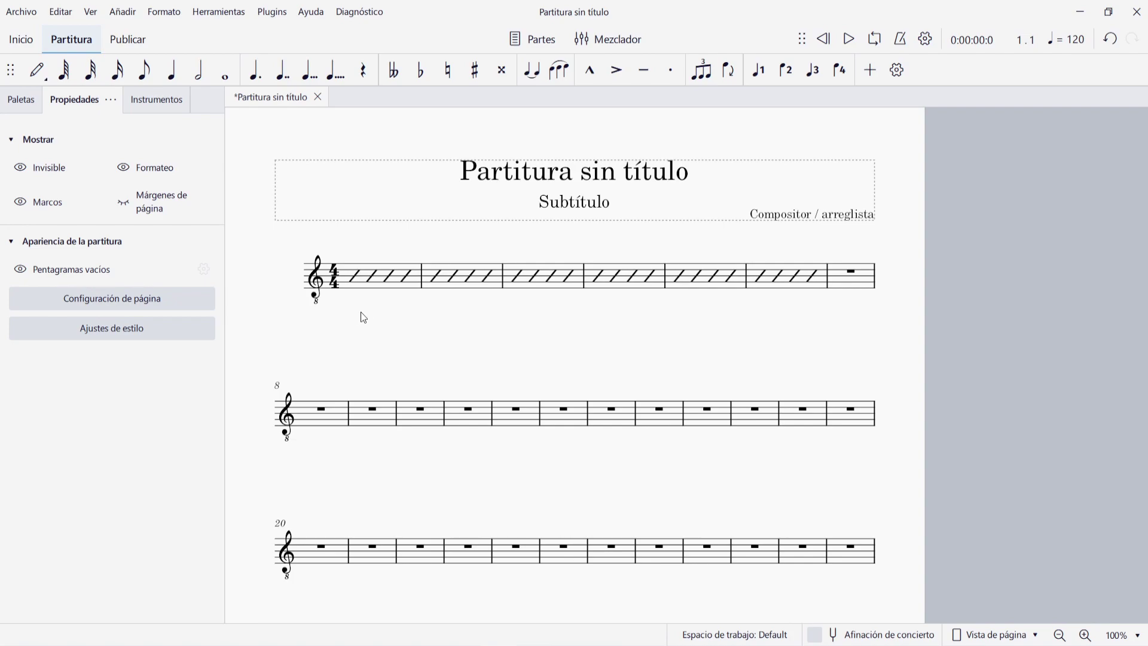
- Add the chord symbols C, Dm and F at the start of bars 1, 2 and 3
click(358, 280)
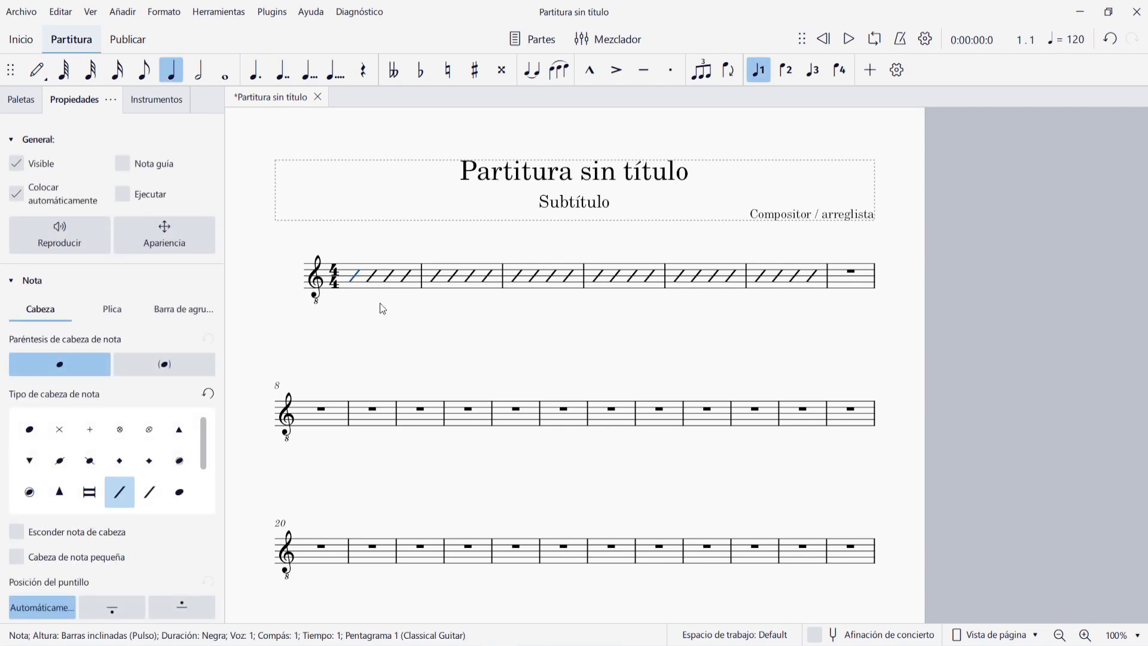
key(ctrl+k)
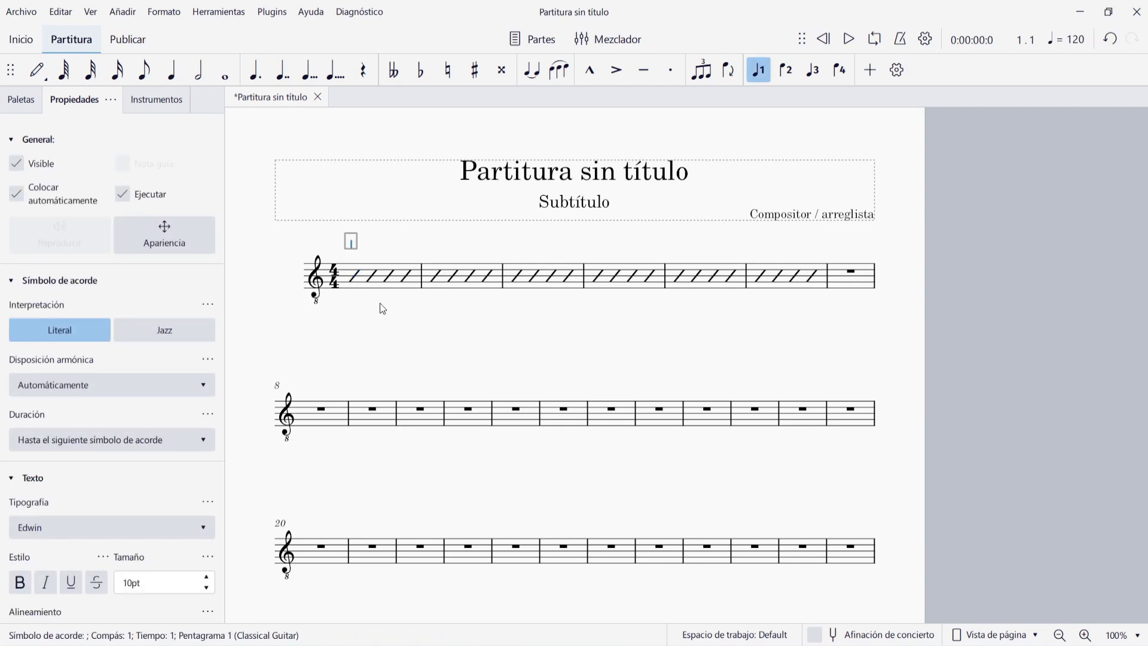
text(C)
key(Tab)
text(Dm)
key(Tab)
text(F)
key(Tab)
key(Escape)
click(501, 336)
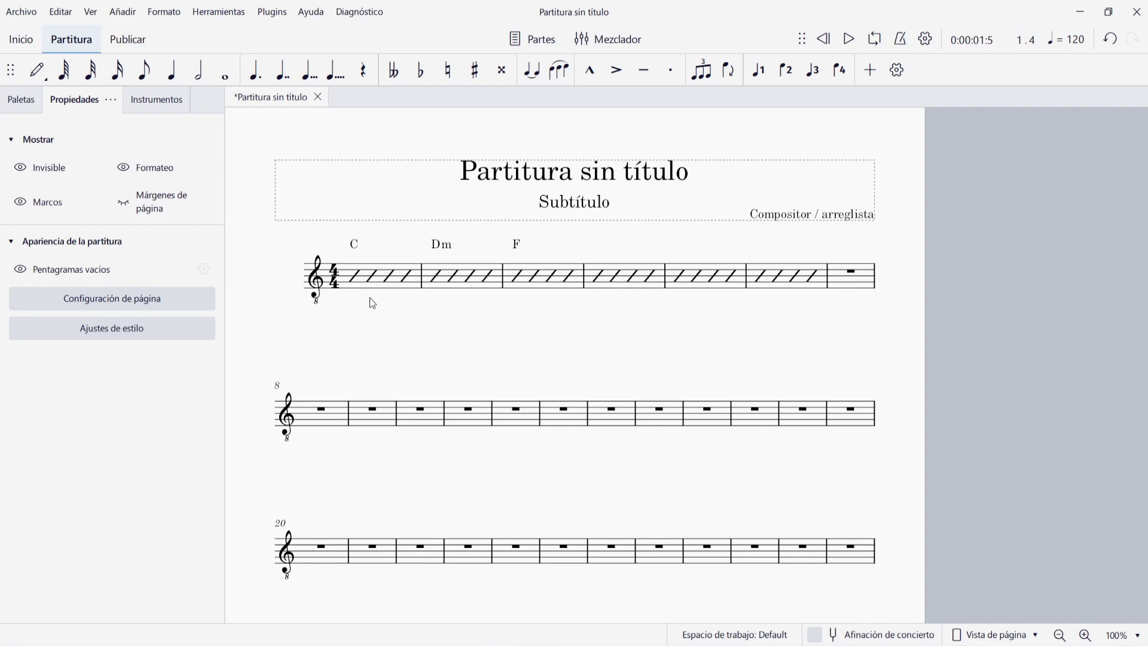
- Change the first slash of bar 1 to a half note
click(357, 278)
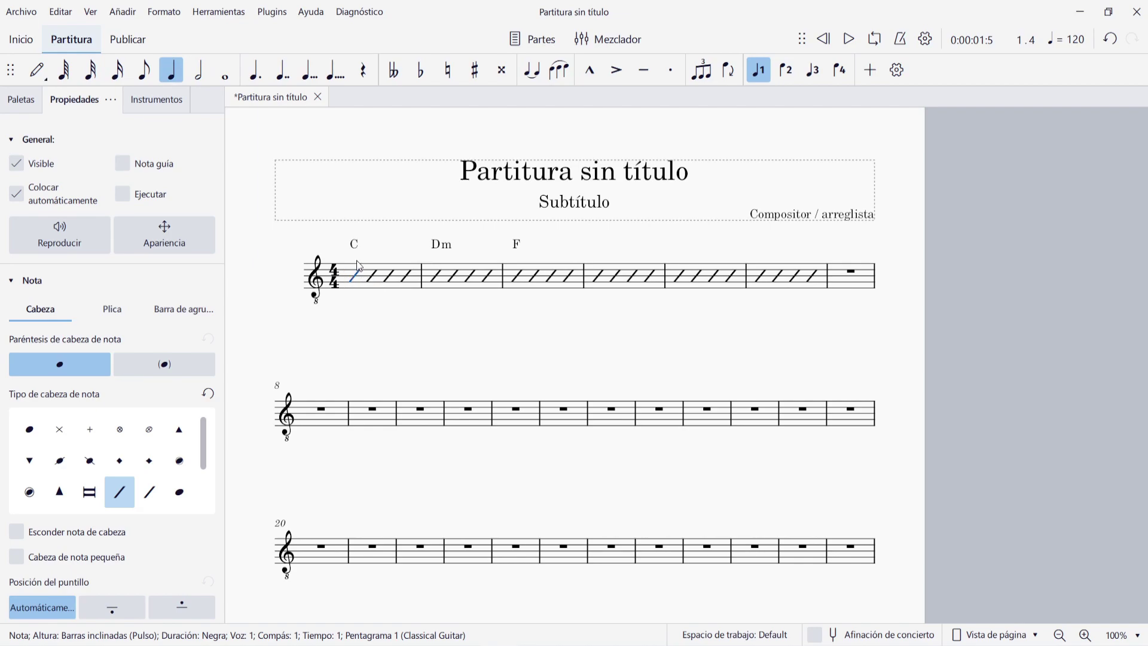
click(200, 76)
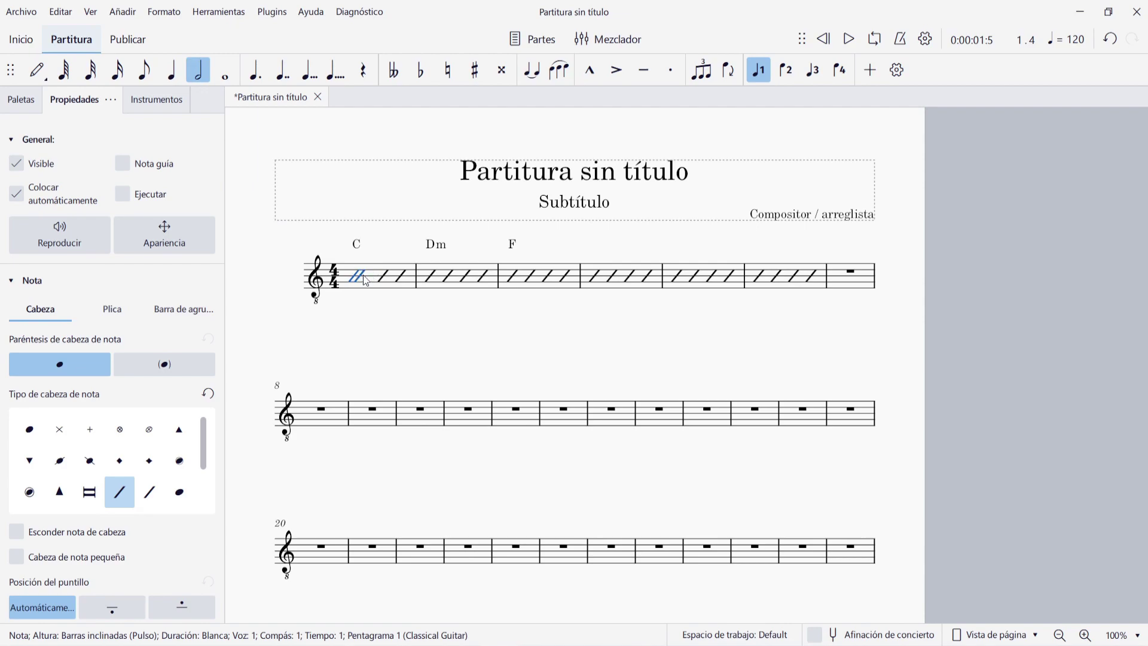
click(384, 278)
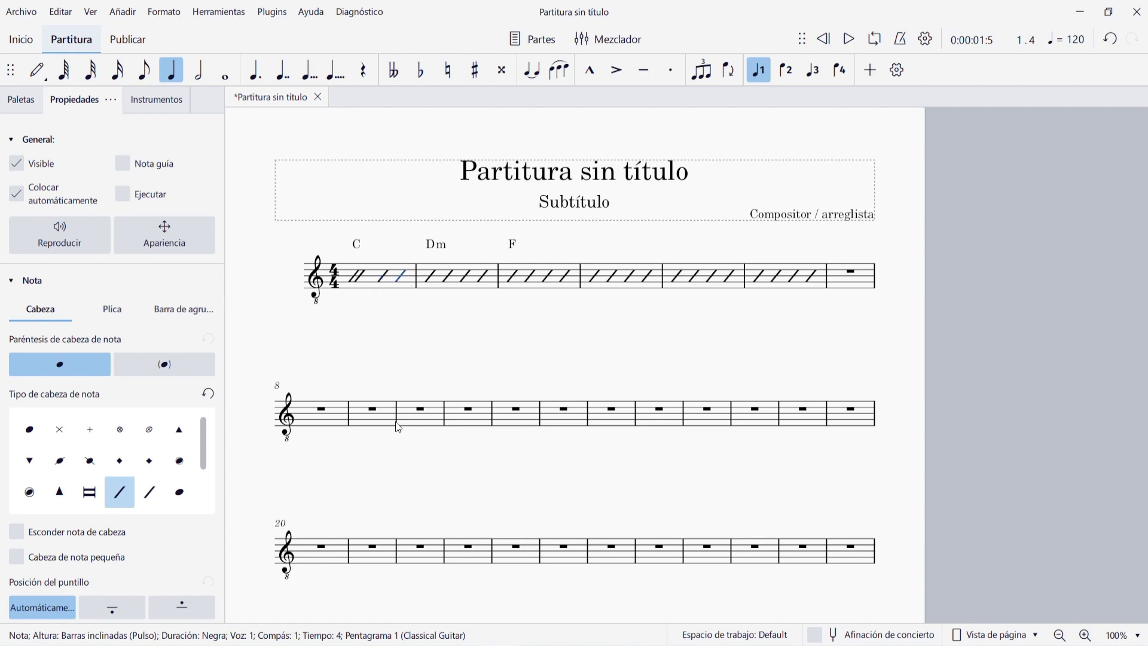
click(369, 297)
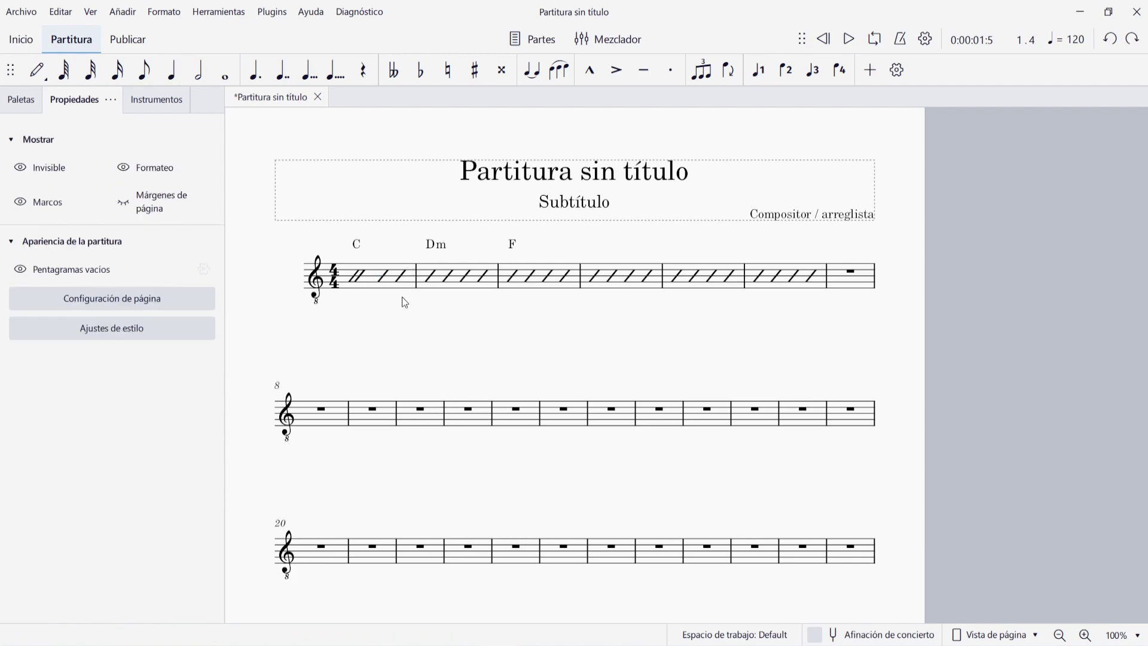
- Select all slash noteheads in bars 1 to 6 and show their stems
click(361, 275)
right_click(358, 276)
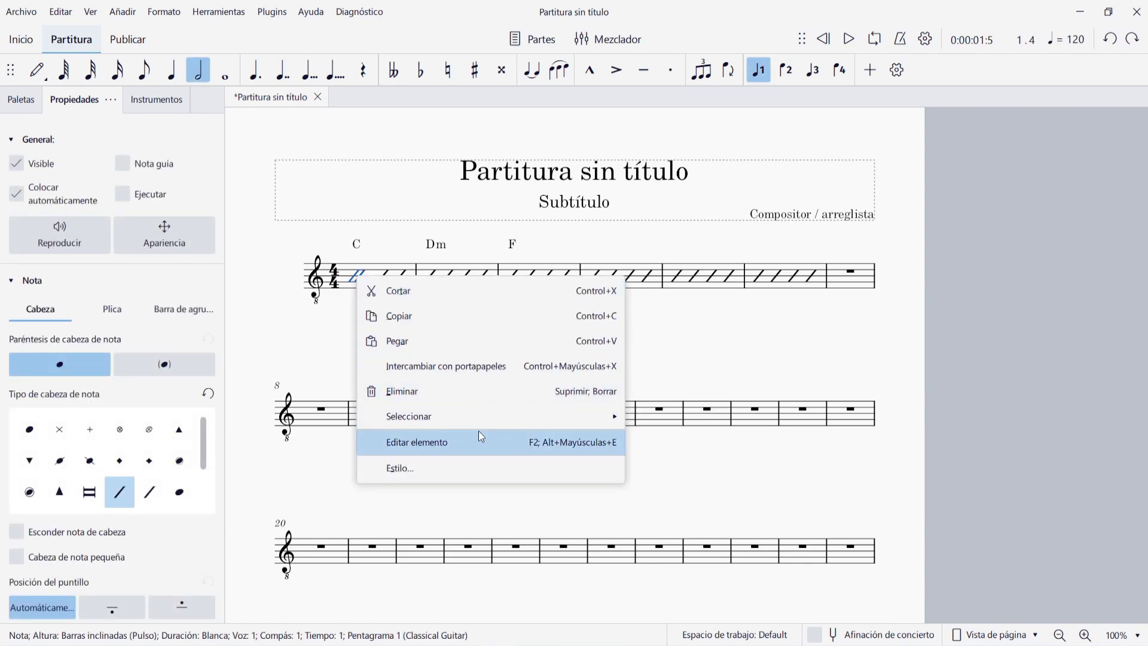
mouse_move(482, 412)
click(562, 411)
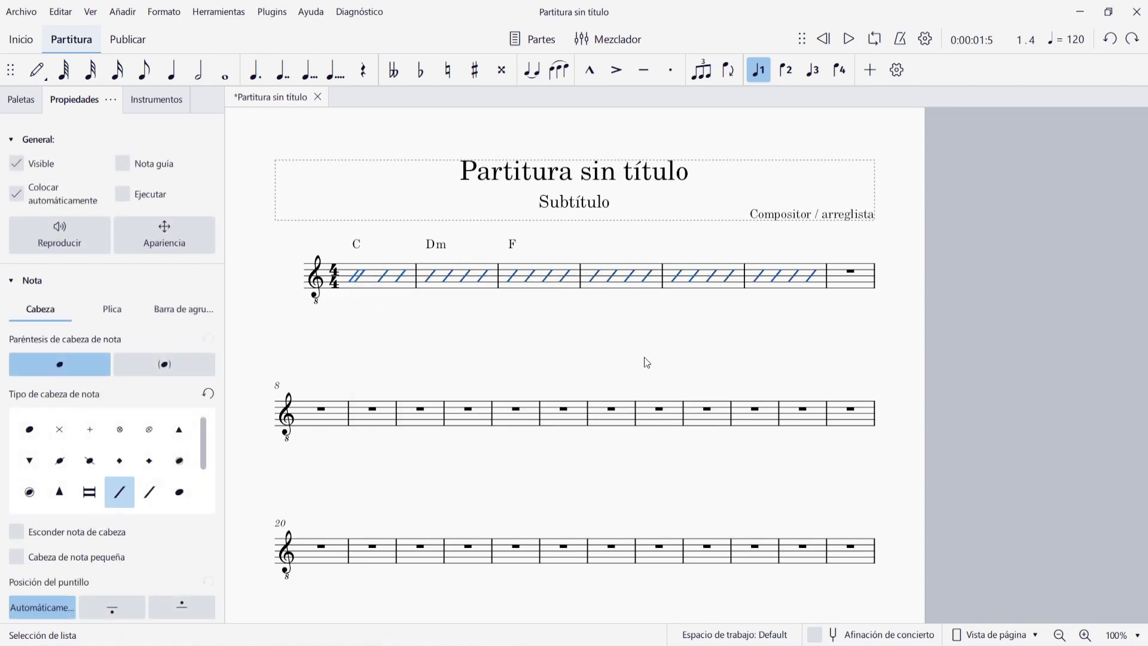
click(112, 308)
click(18, 342)
click(487, 328)
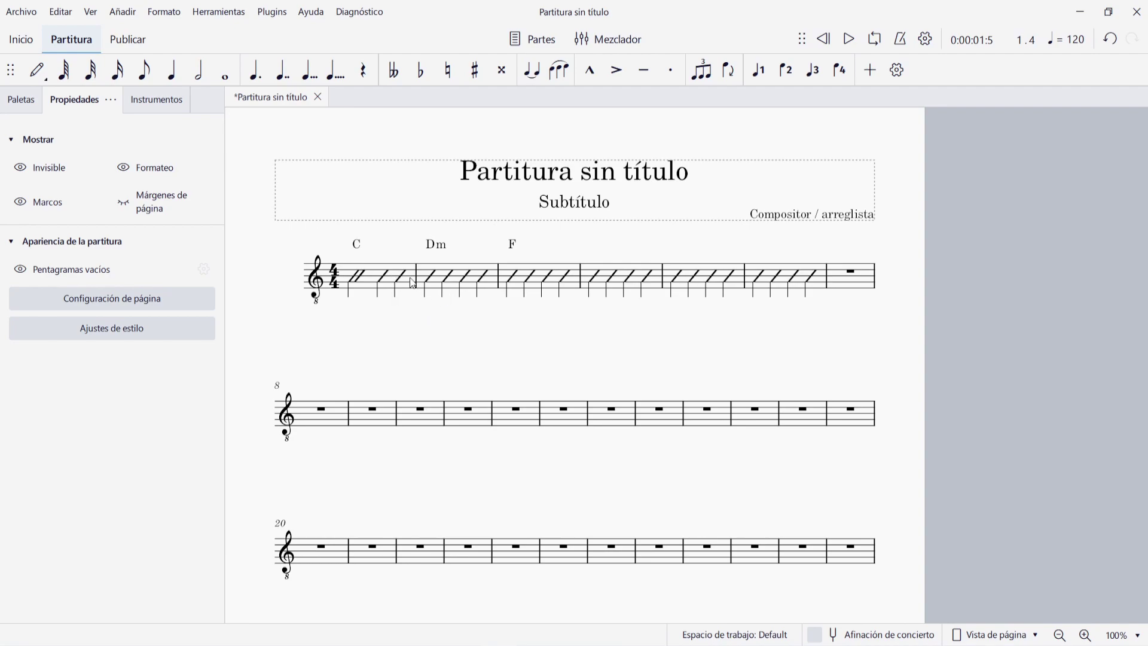
- Shorten the last slash of bar 1 to an eighth note
key(ctrl+z)
click(403, 285)
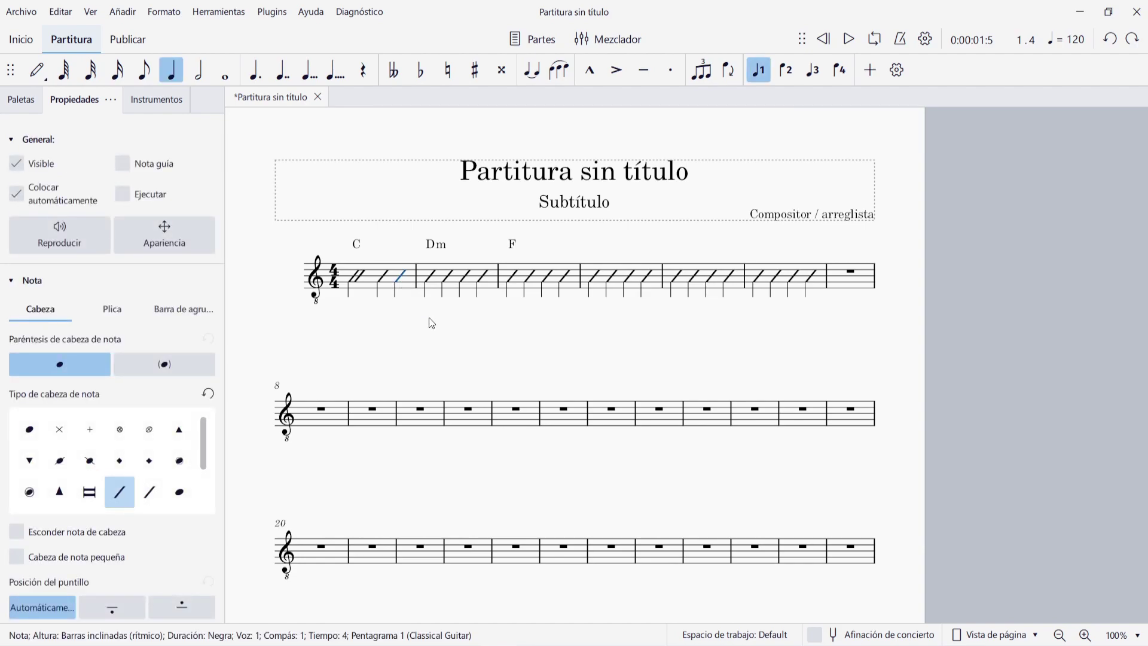
key(4)
click(343, 293)
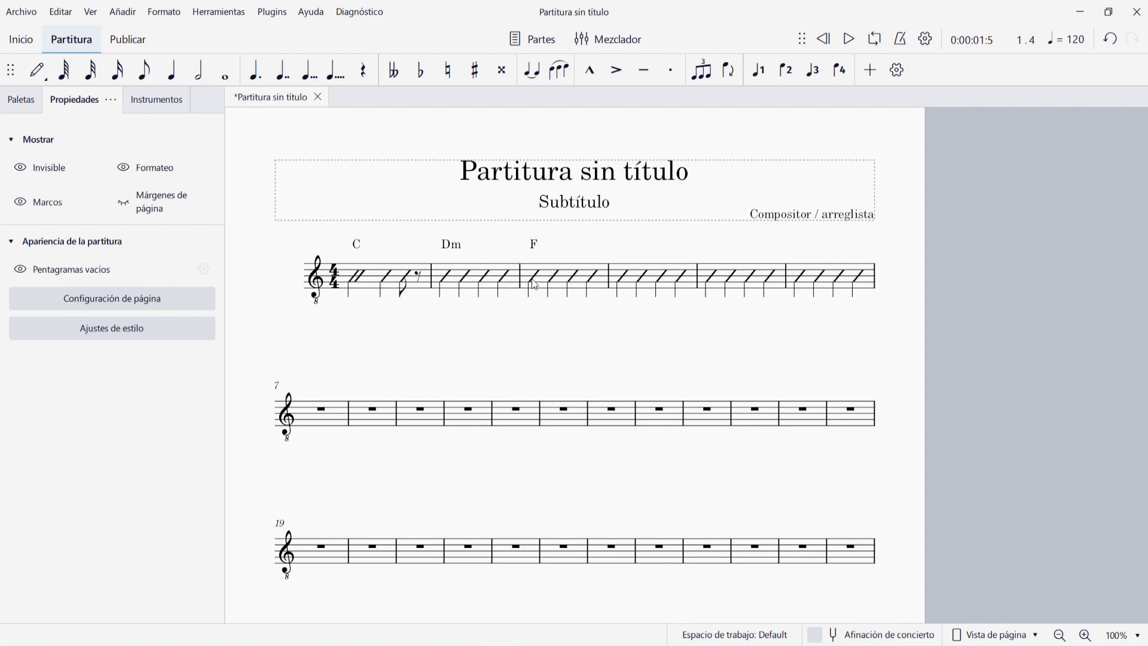
- Play back the slash notation and undo all slash and chord symbol edits back to the empty guitar staff
click(850, 40)
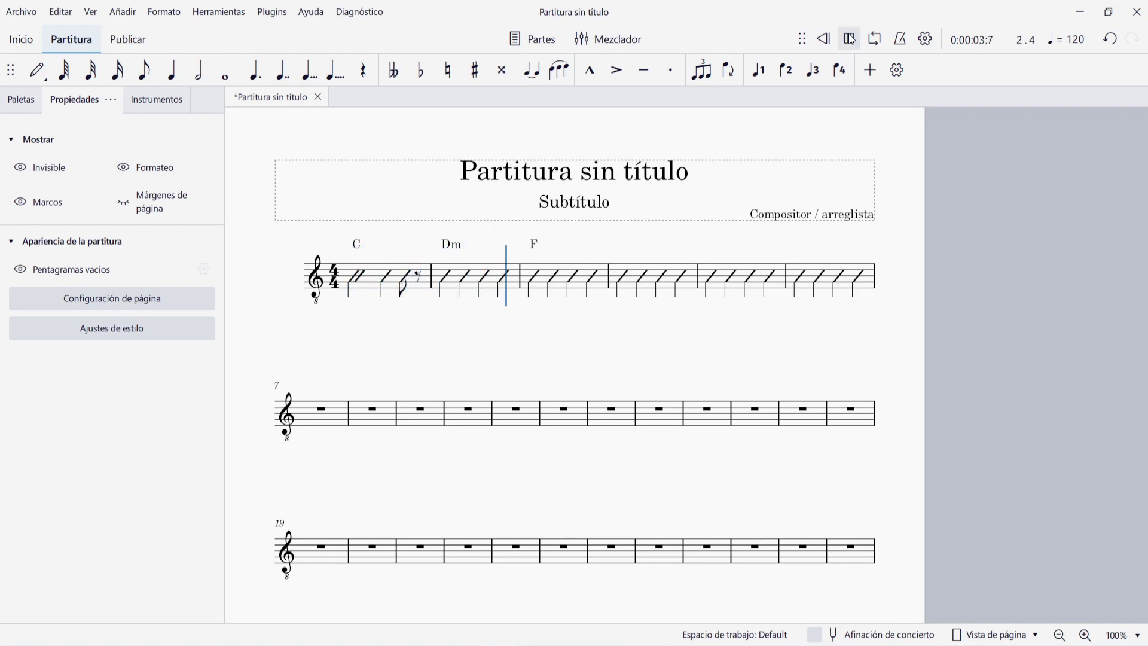
click(850, 40)
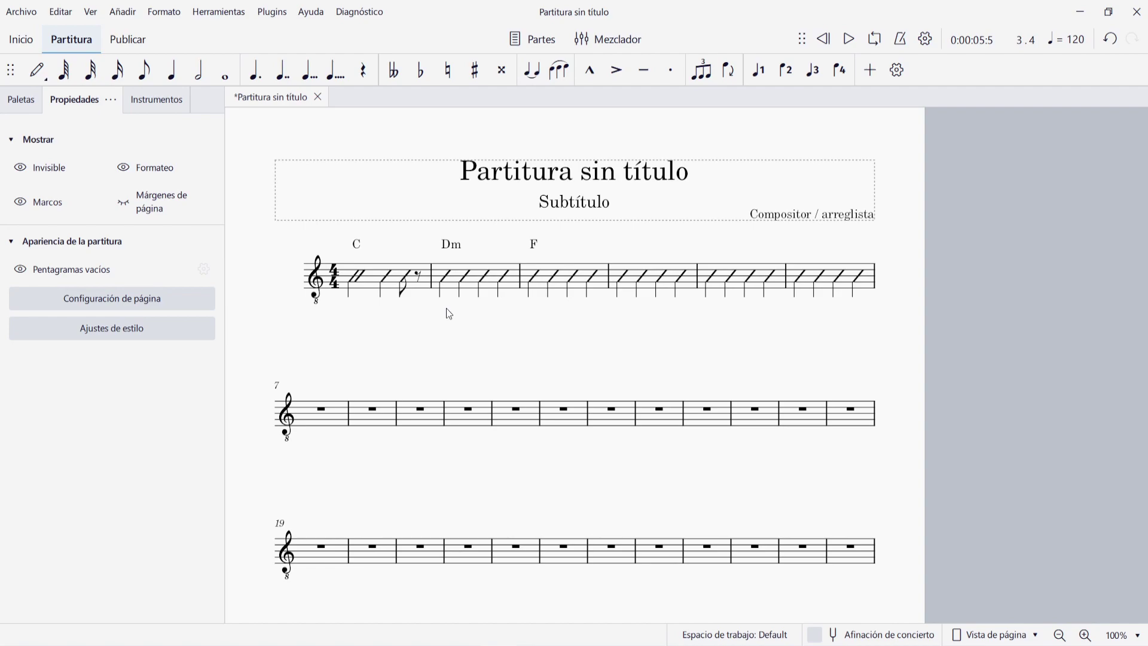
click(372, 294)
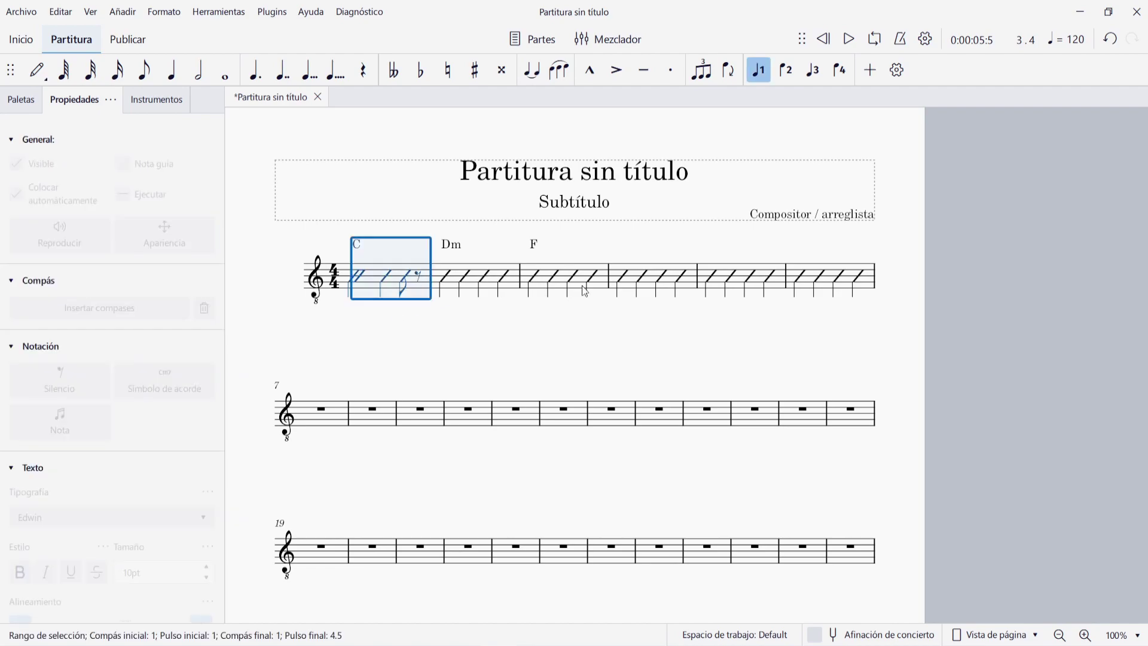
key(ctrl+z)
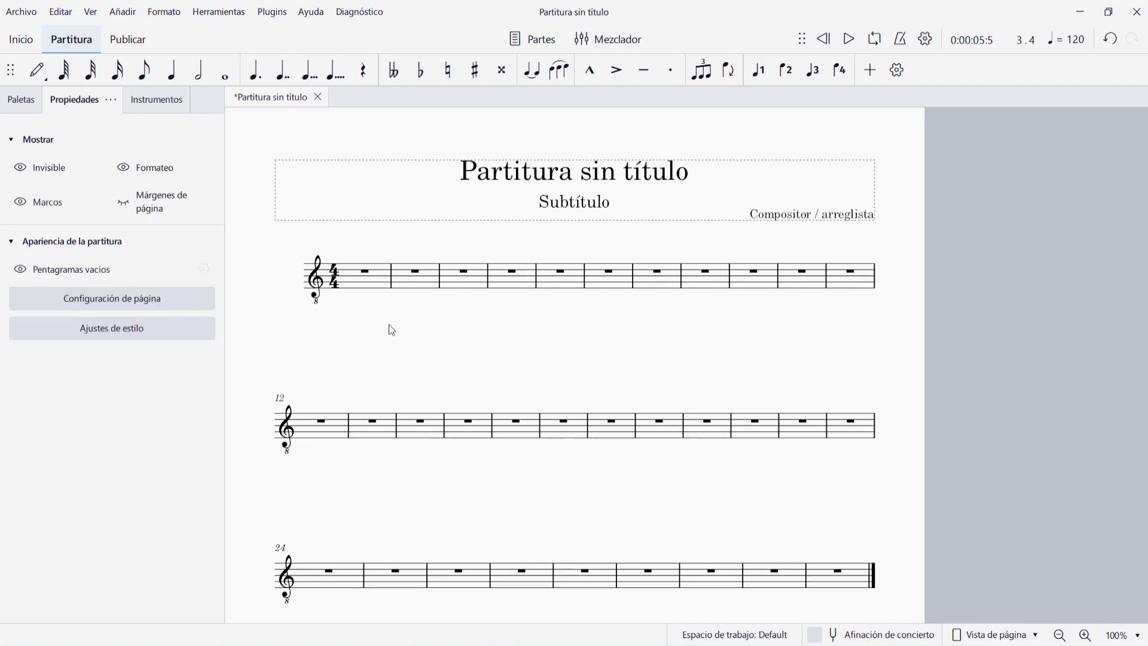
- Enter a half-note C major triad (C, E, G) at the start of bar 1
click(374, 285)
key(n)
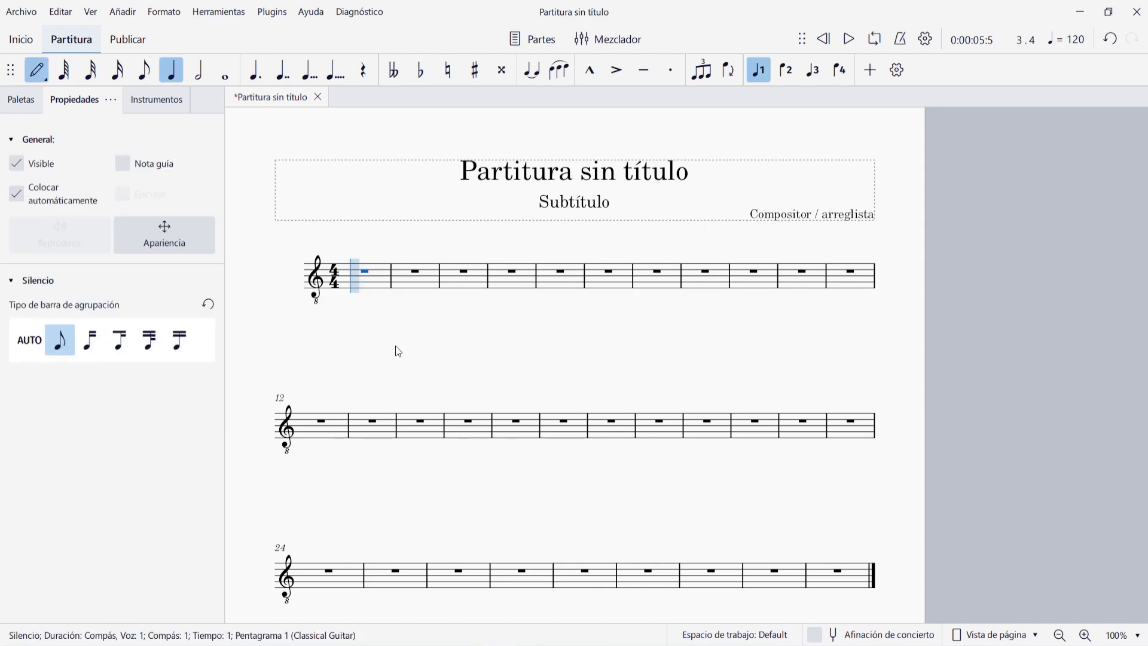
key(6)
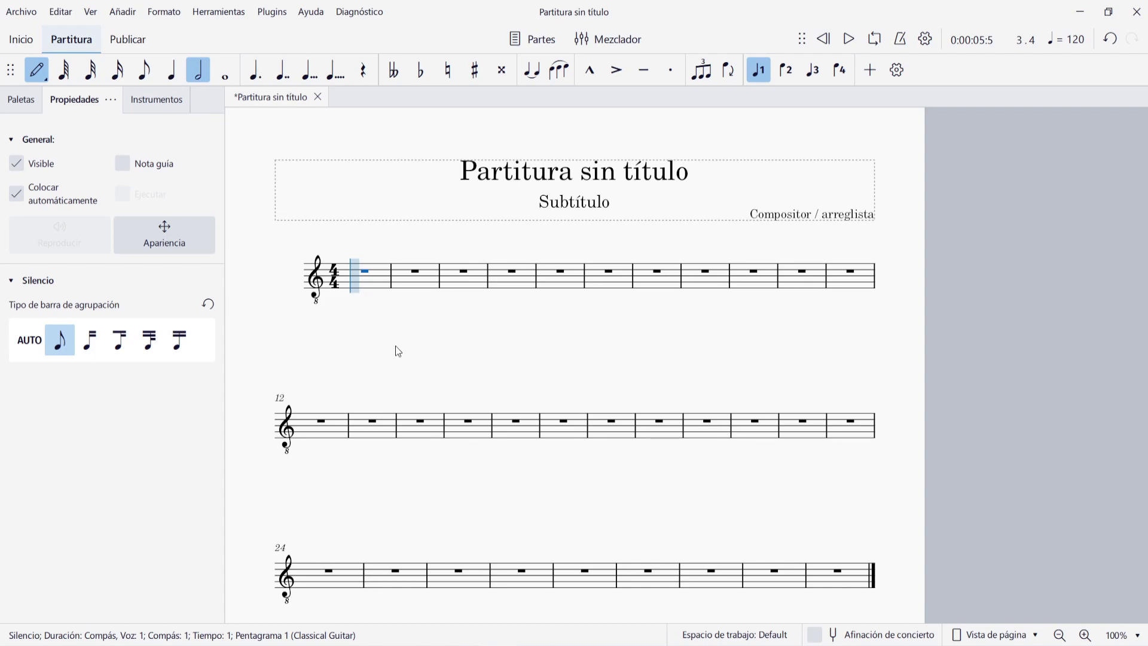
key(c)
key(alt+3)
key(alt+3)
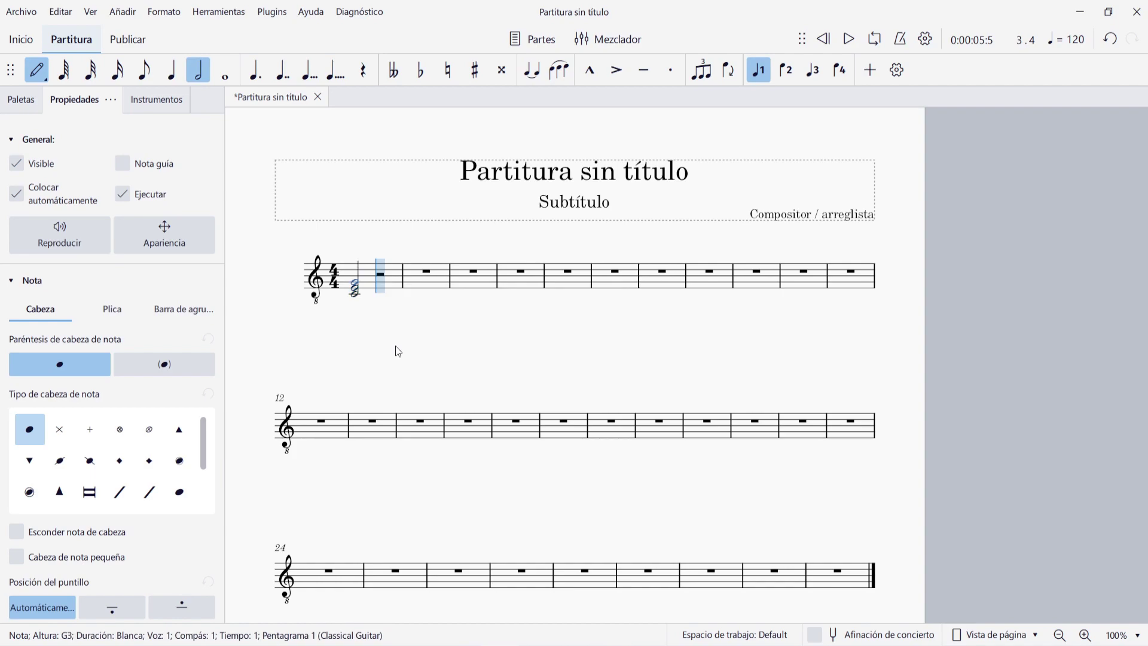
- Add a quarter-note and an eighth-note C major triad on beats 3 and 4 of bar 1
key(5)
key(c)
key(alt+3)
key(alt+3)
key(4)
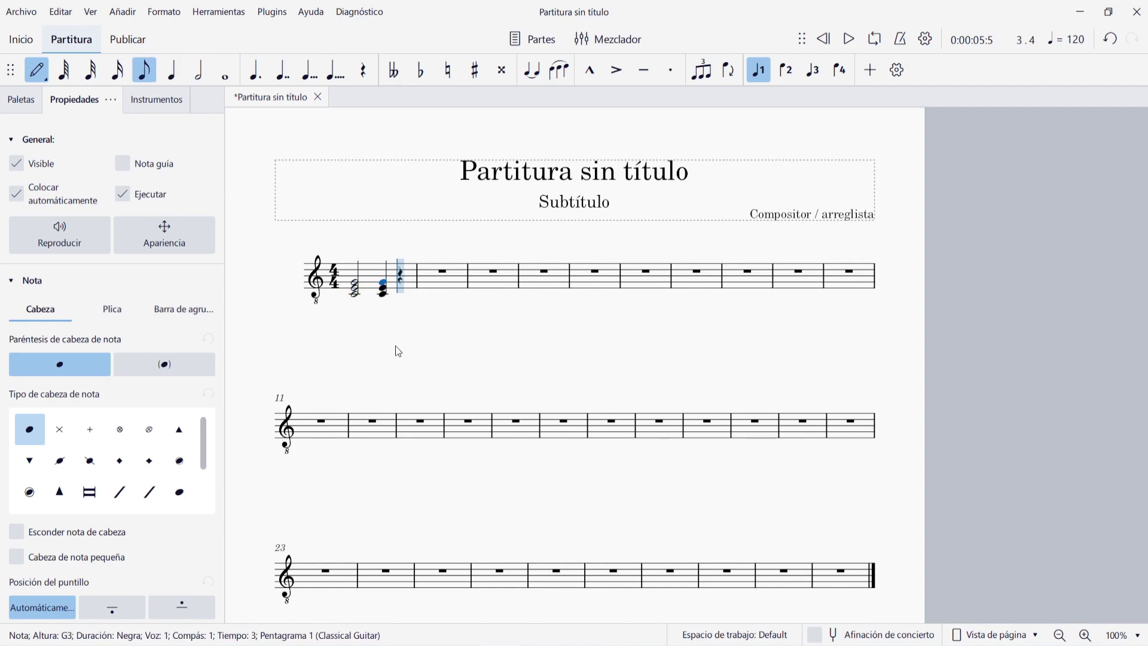
key(e)
key(alt+3)
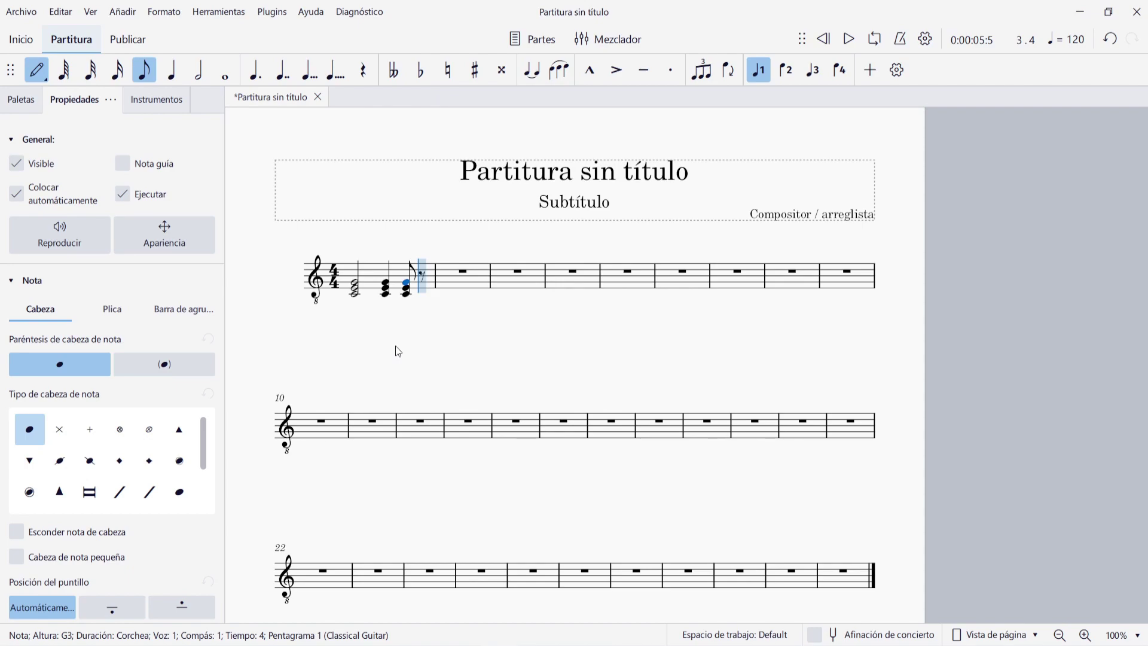
key(Escape)
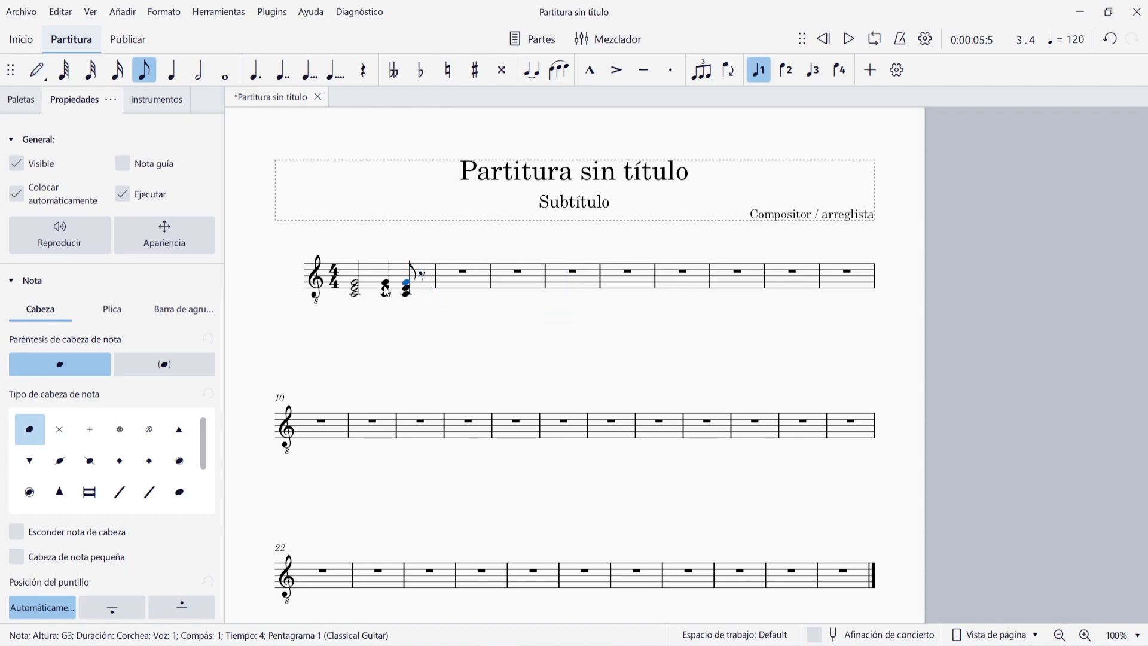
- Copy bar 1 into bar 2 and raise the pasted chords diatonically to D, F, A
click(371, 279)
key(ctrl+c)
click(464, 284)
key(ctrl+v)
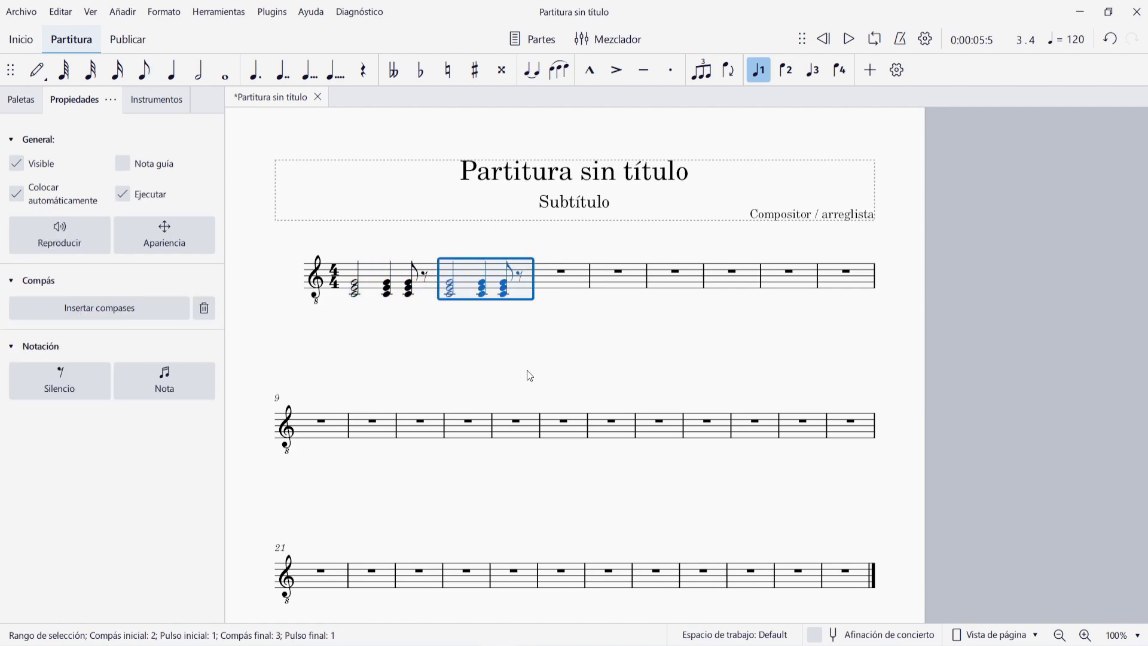
key(Up)
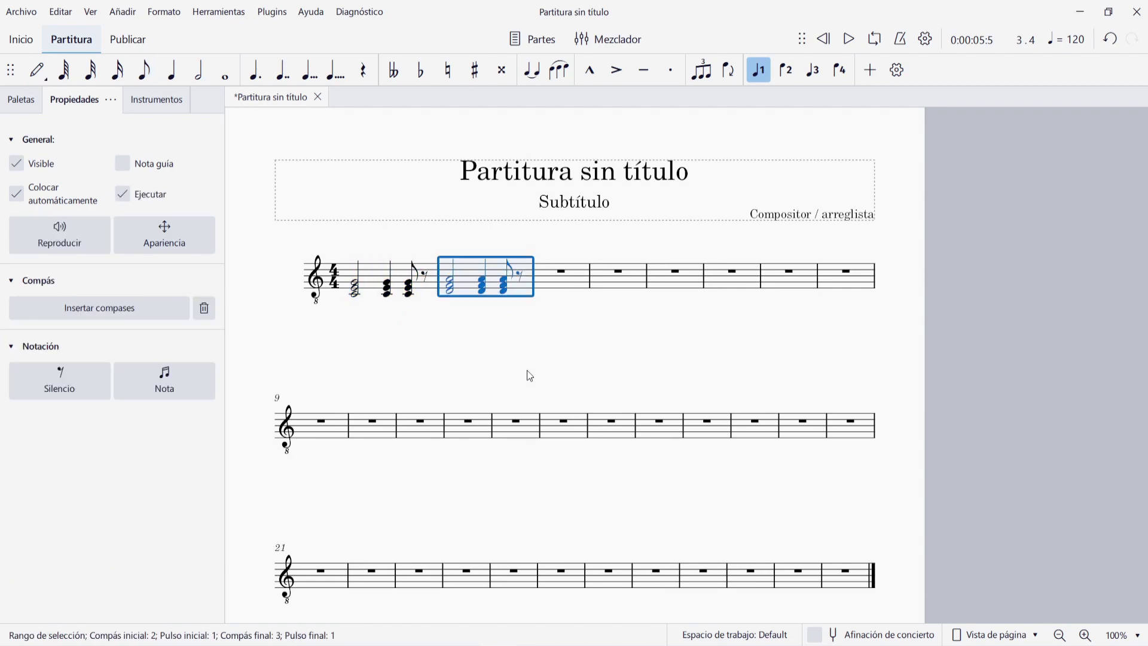
- Paste the chord pattern into bar 3 and raise it diatonically to F, A, C
key(Right)
key(ctrl+v)
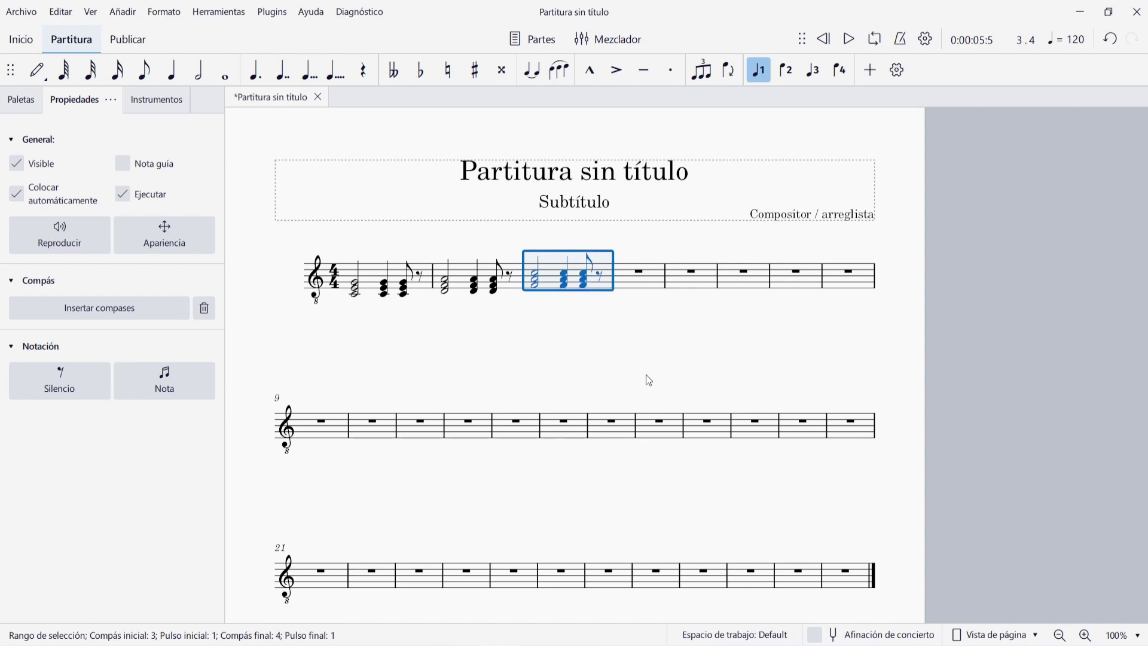
key(Escape)
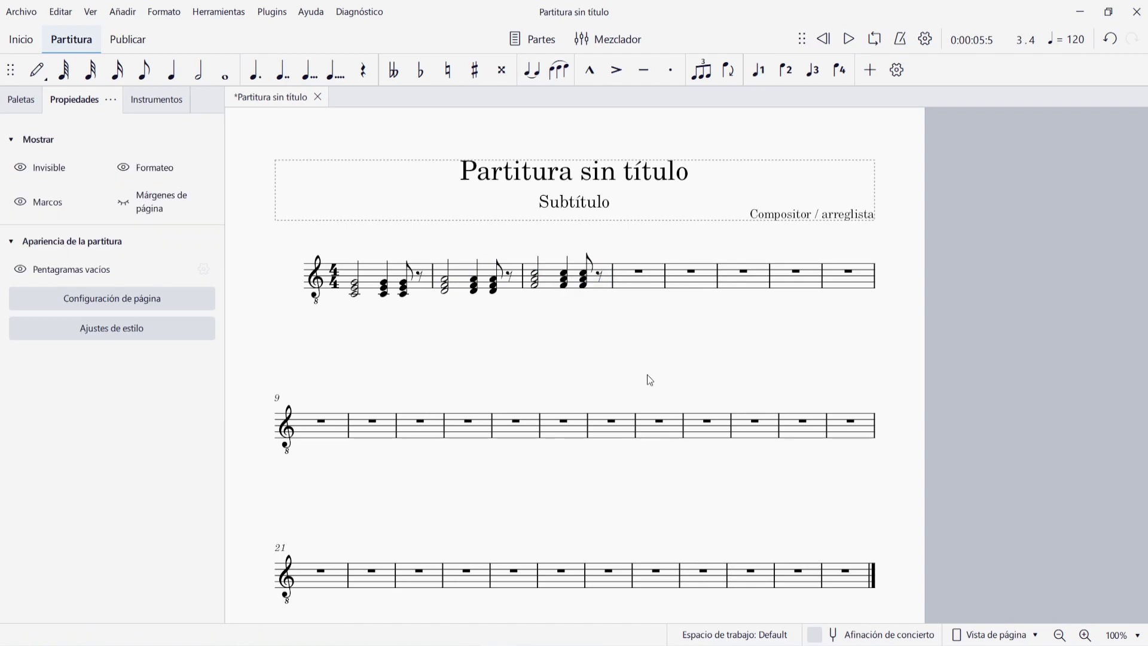
- Add the chord symbols C, Dm and F above the first chords of bars 1, 2 and 3
click(357, 288)
key(ctrl+k)
text(C)
key(Tab)
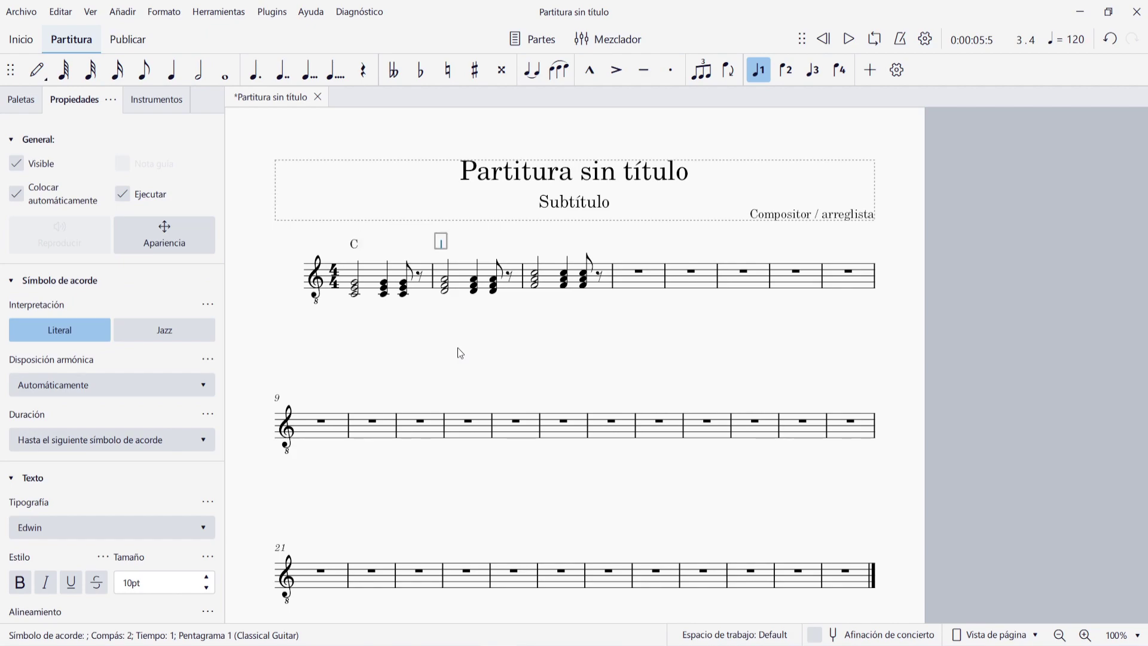
text(Dm)
key(Tab)
text(F)
key(Escape)
key(Escape)
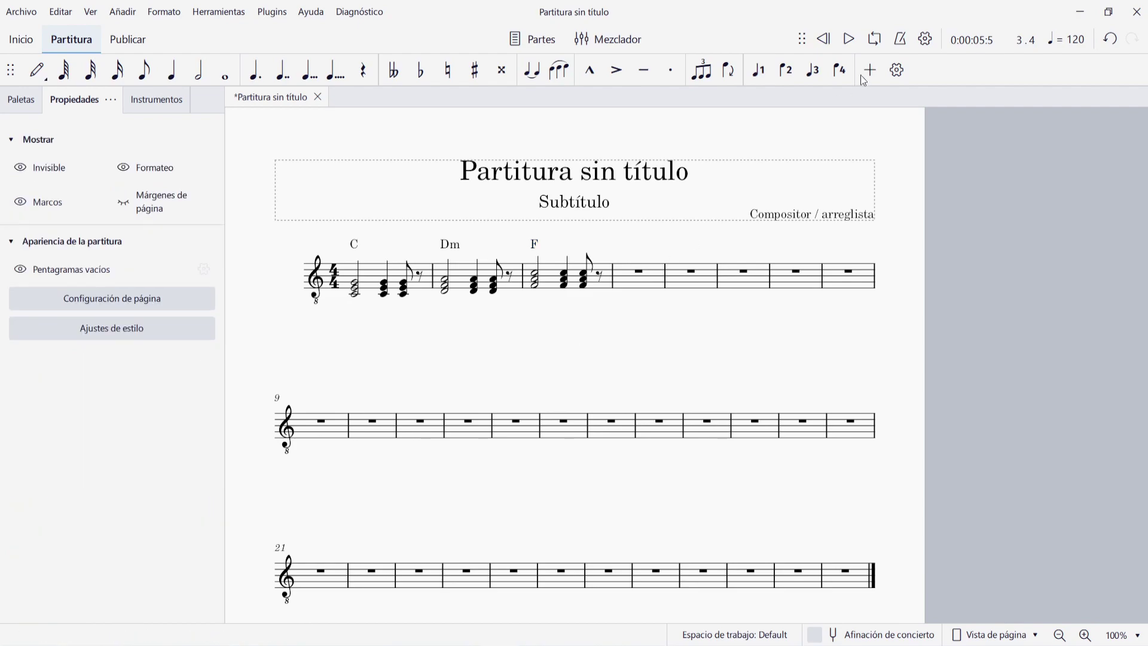
- Play back the chords and their symbols from the beginning of the score
click(830, 43)
click(849, 39)
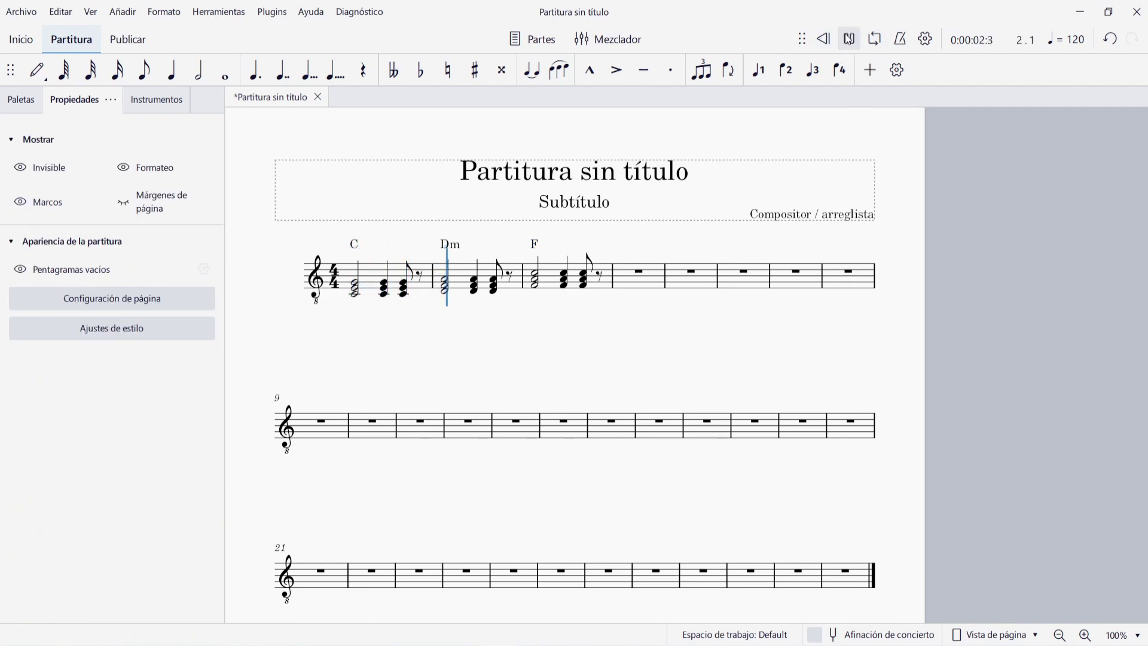
click(849, 39)
- Convert the chords in bars 1 to 3 to rhythmic slash notation and play the passage from the beginning
click(383, 272)
shift+click(563, 279)
click(219, 12)
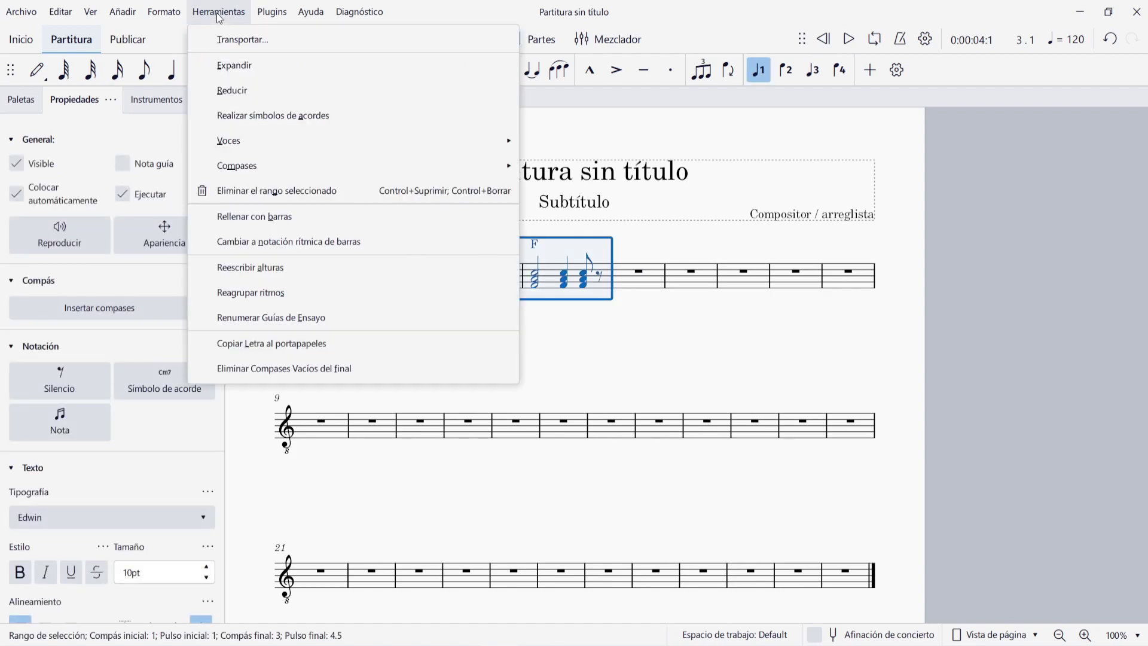
click(343, 246)
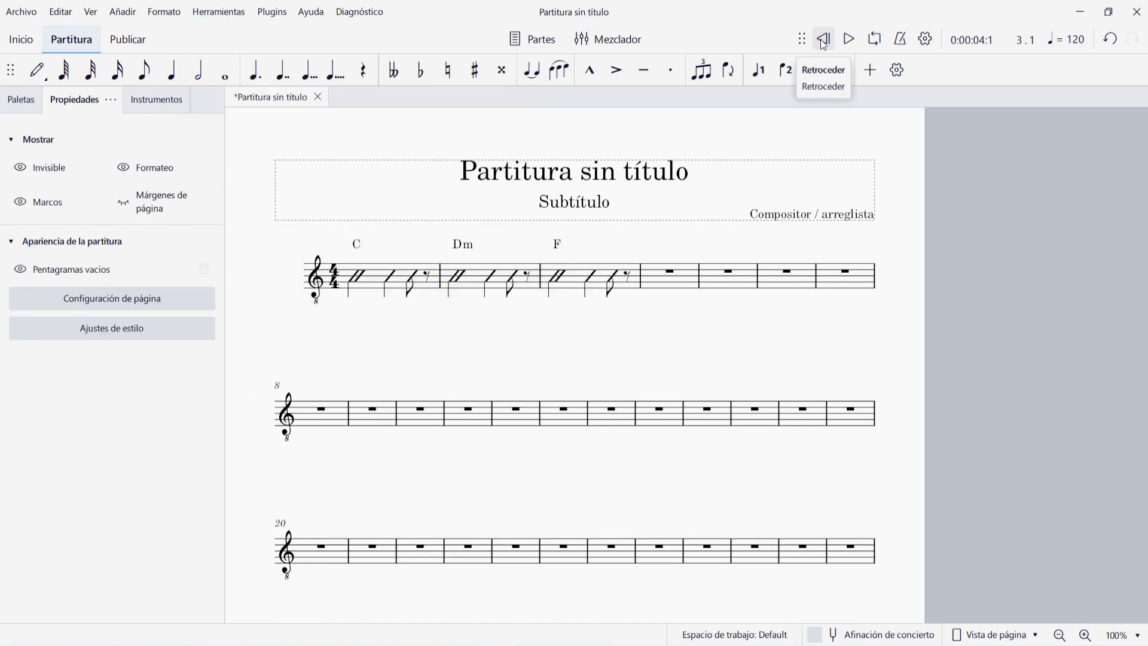
click(848, 41)
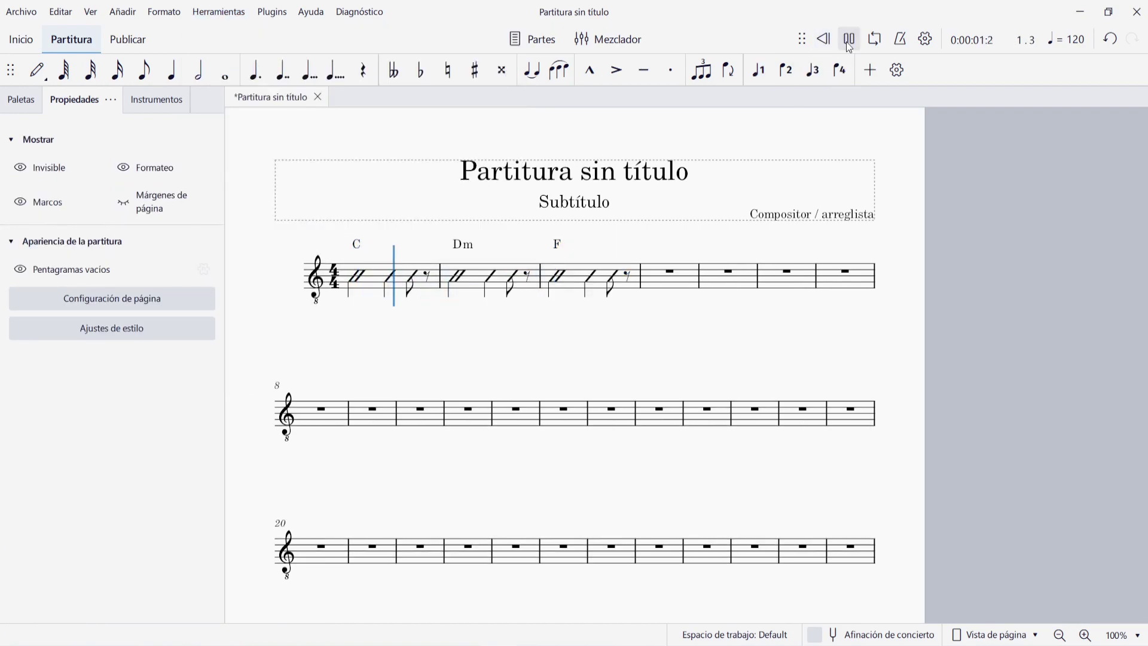
click(847, 42)
- Enable playback for all the slash notes and chord symbols in bars 1 to 3 and play the score
click(376, 298)
shift+click(623, 285)
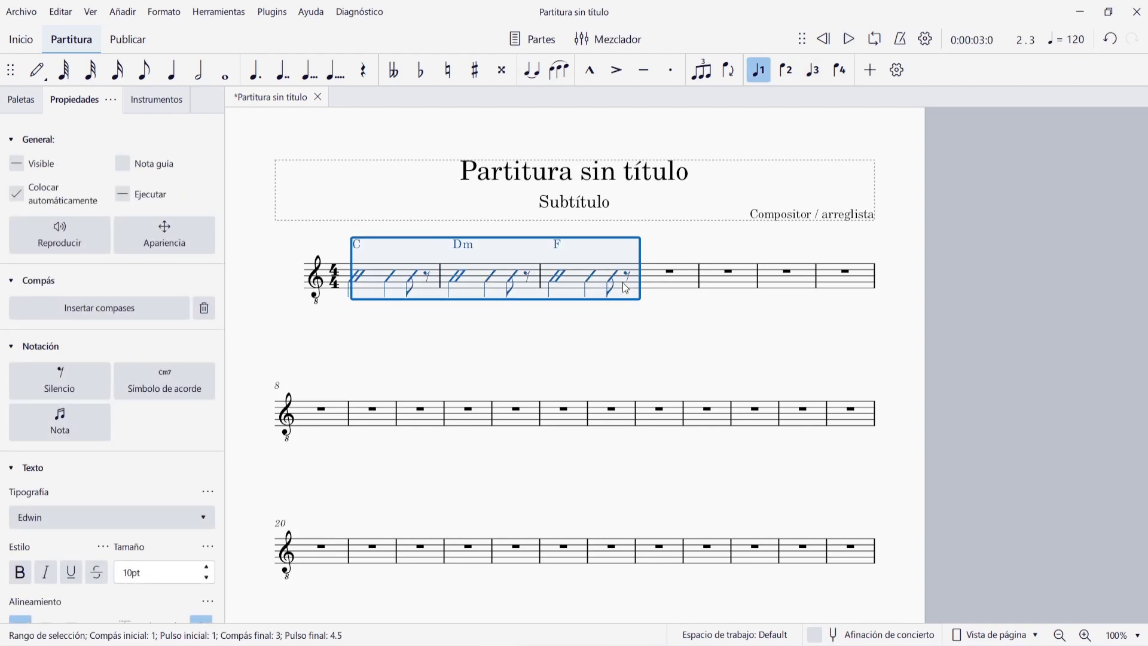
click(122, 194)
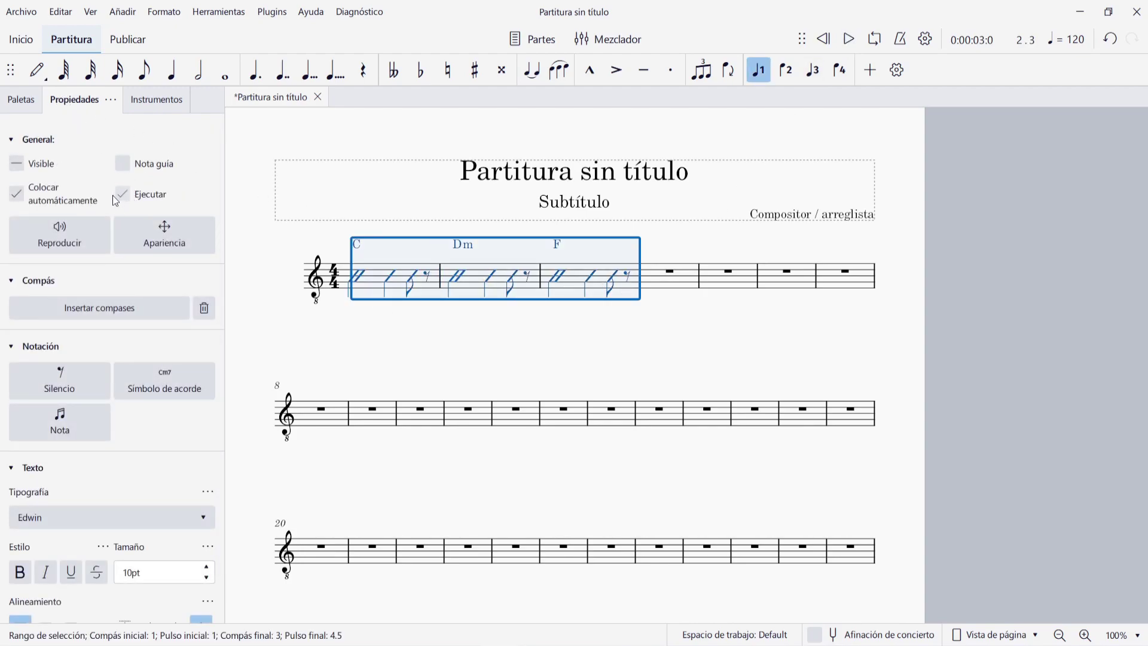
click(475, 323)
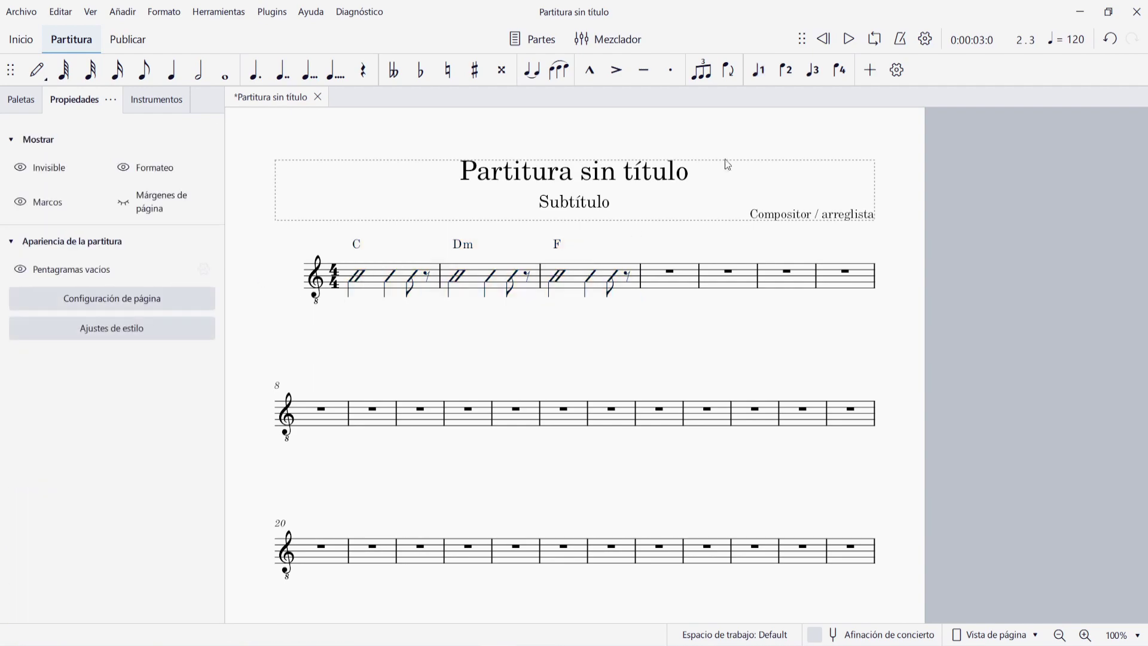
click(848, 39)
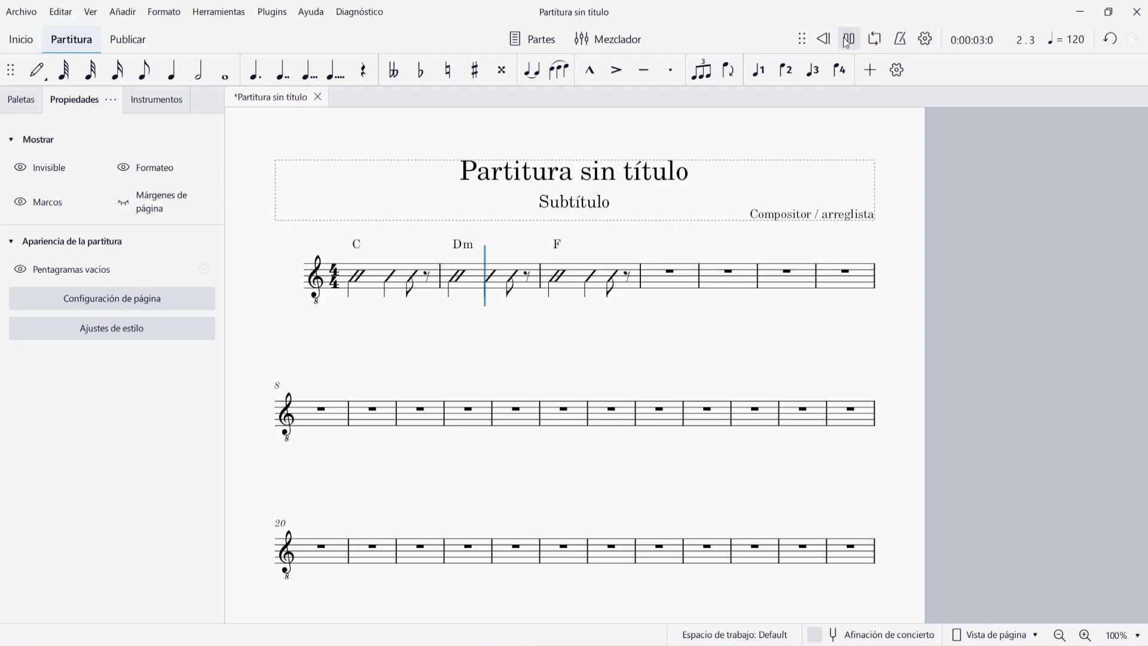